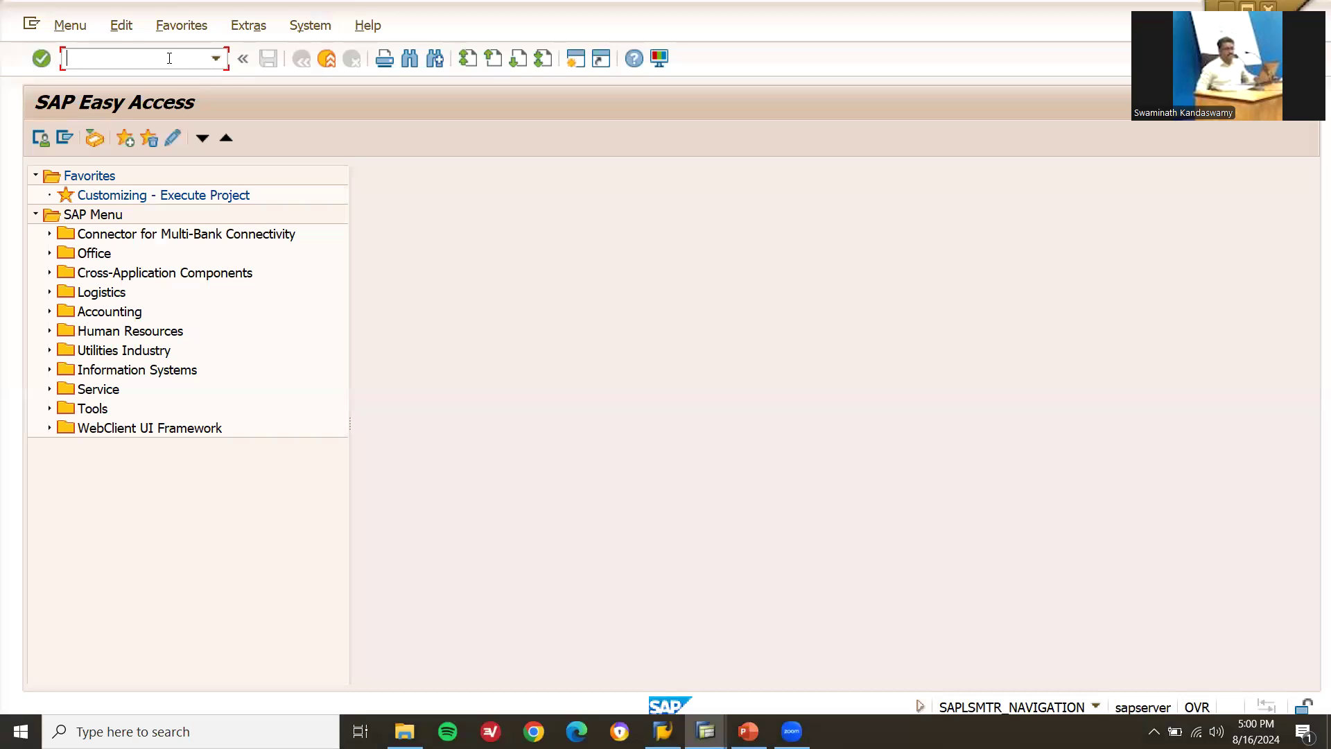
# Step: In FS00, start creating G/L account 191103 for company code GB10
pyautogui.press('Return')
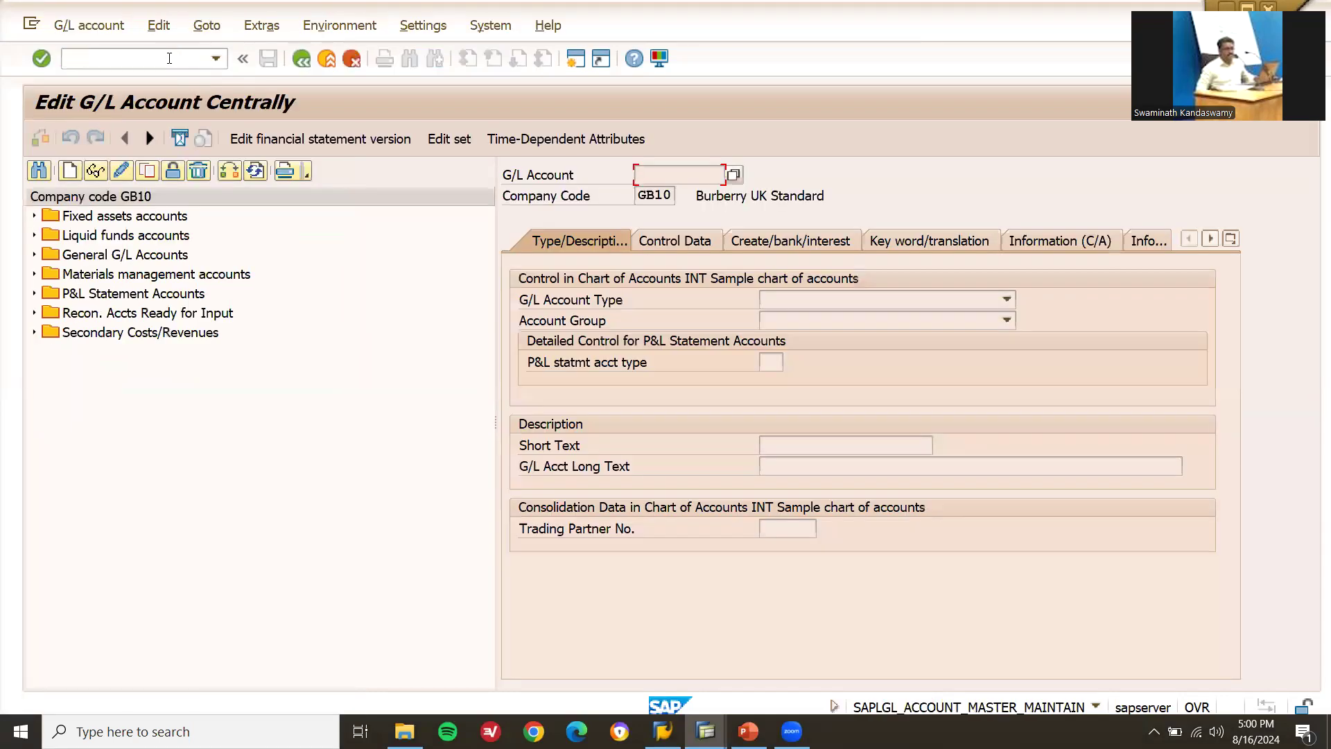
pyautogui.click(69, 170)
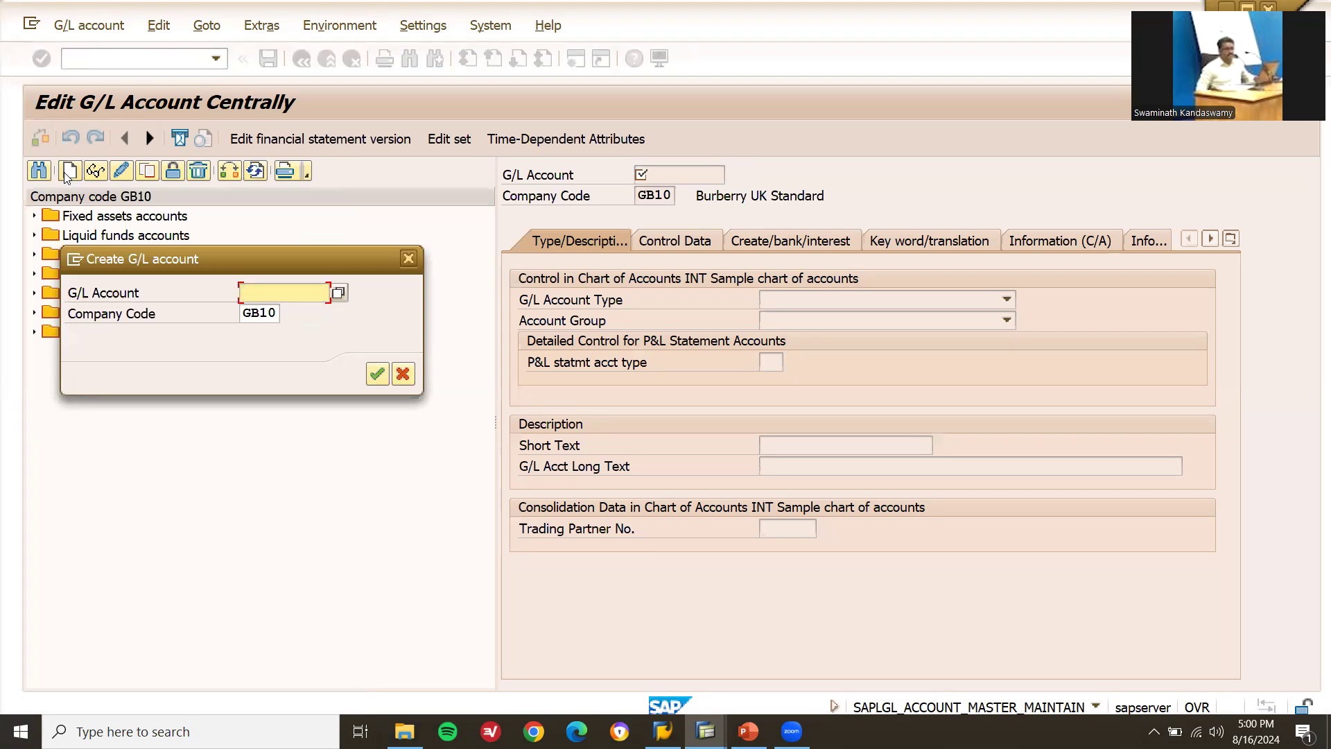
pyautogui.write('191103')
pyautogui.click(375, 375)
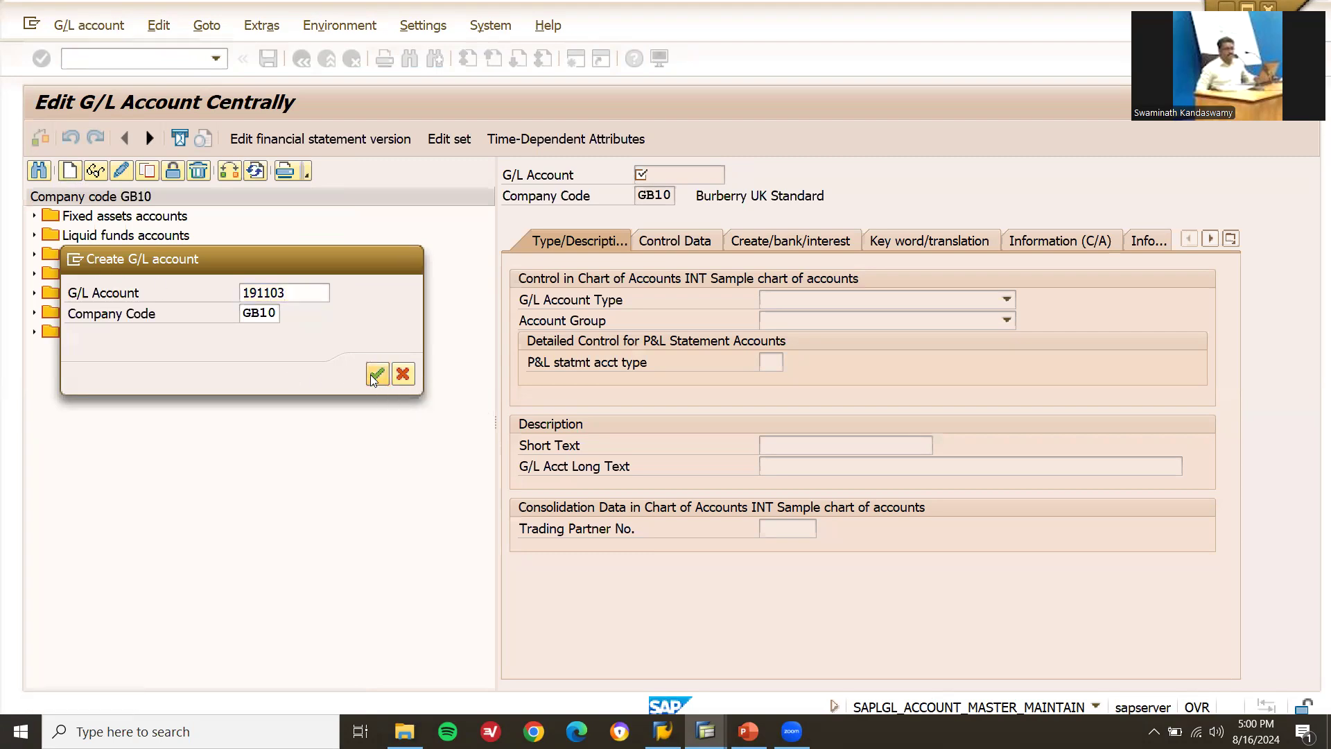
# Step: Enter 'GR/IR Clearing Acct' as both the short and long text
pyautogui.click(787, 447)
pyautogui.write('gr')
pyautogui.press('BackSpace')
pyautogui.press('BackSpace')
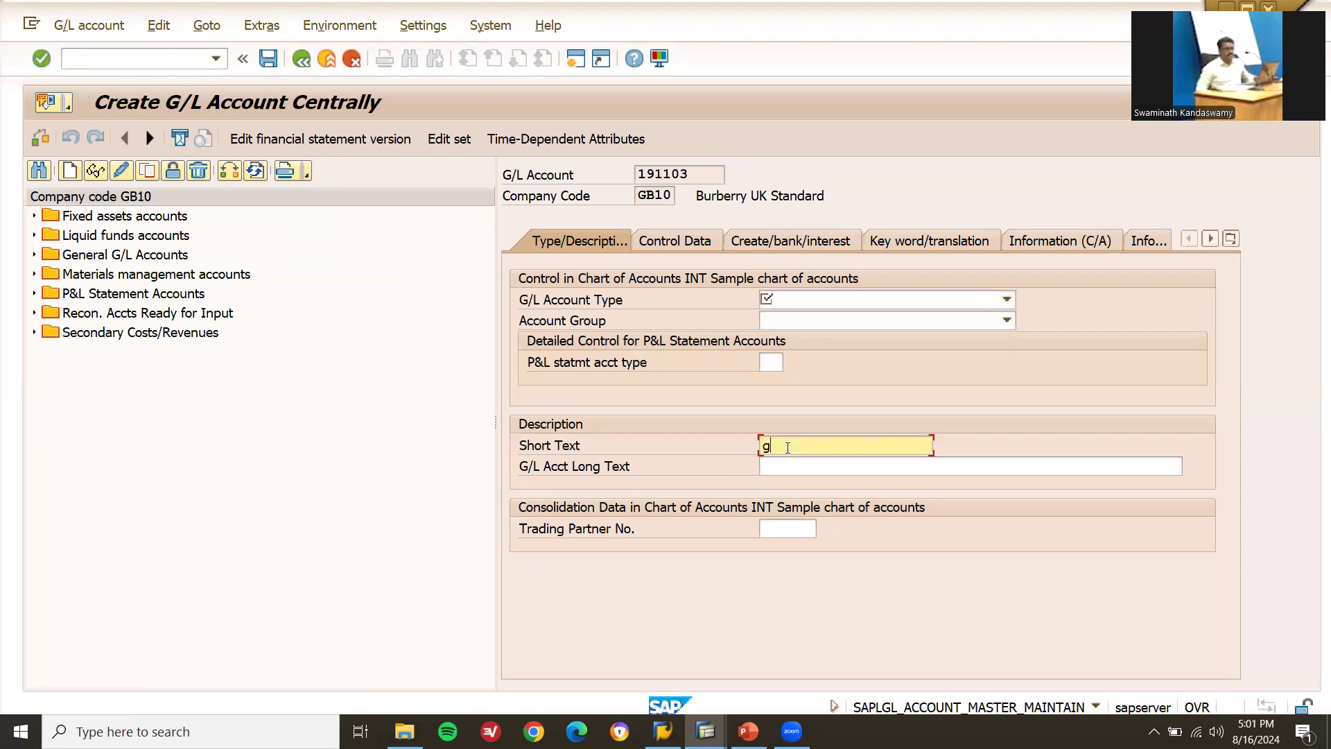
pyautogui.write('GR/IR Clearing aCCOU')
pyautogui.press('BackSpace')
pyautogui.press('BackSpace')
pyautogui.press('BackSpace')
pyautogui.press('BackSpace')
pyautogui.press('BackSpace')
pyautogui.write('Acct')
pyautogui.hotkey('shift', 'Home')
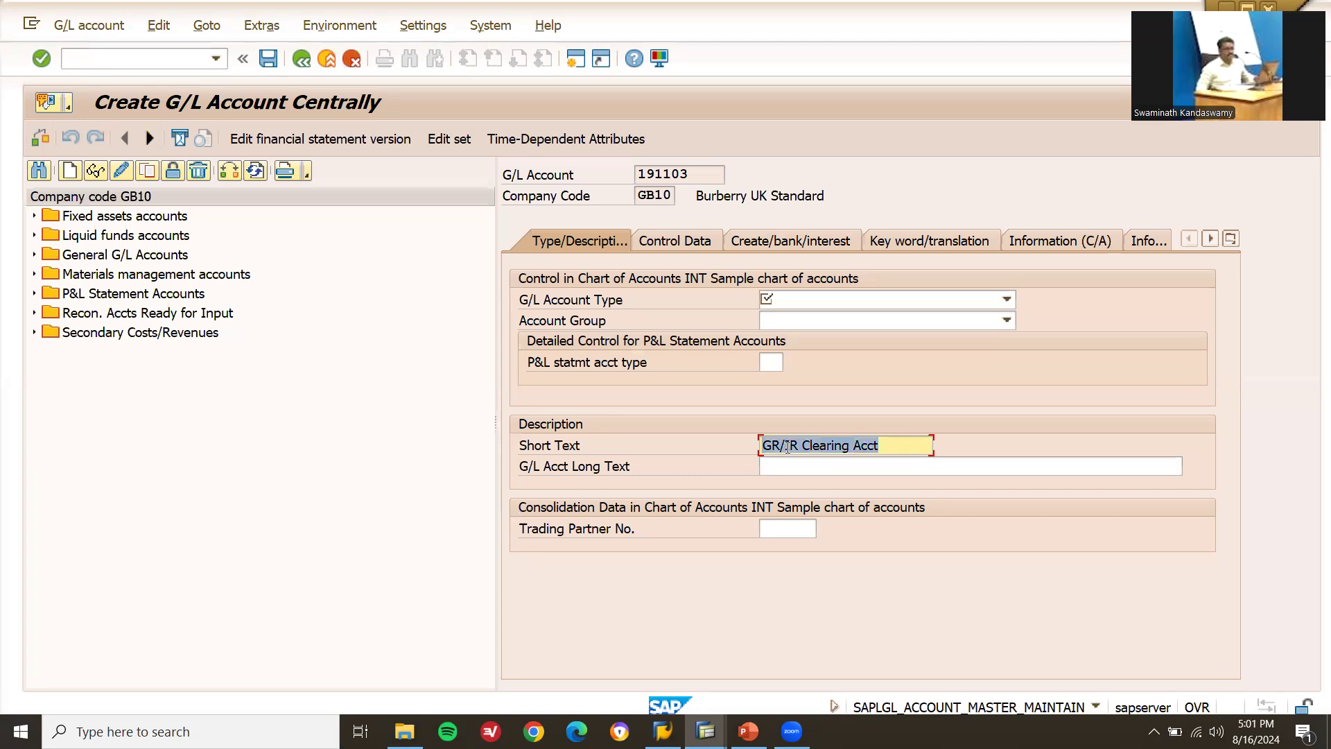
pyautogui.hotkey('ctrl', 'c')
pyautogui.press('Tab')
pyautogui.hotkey('ctrl', 'v')
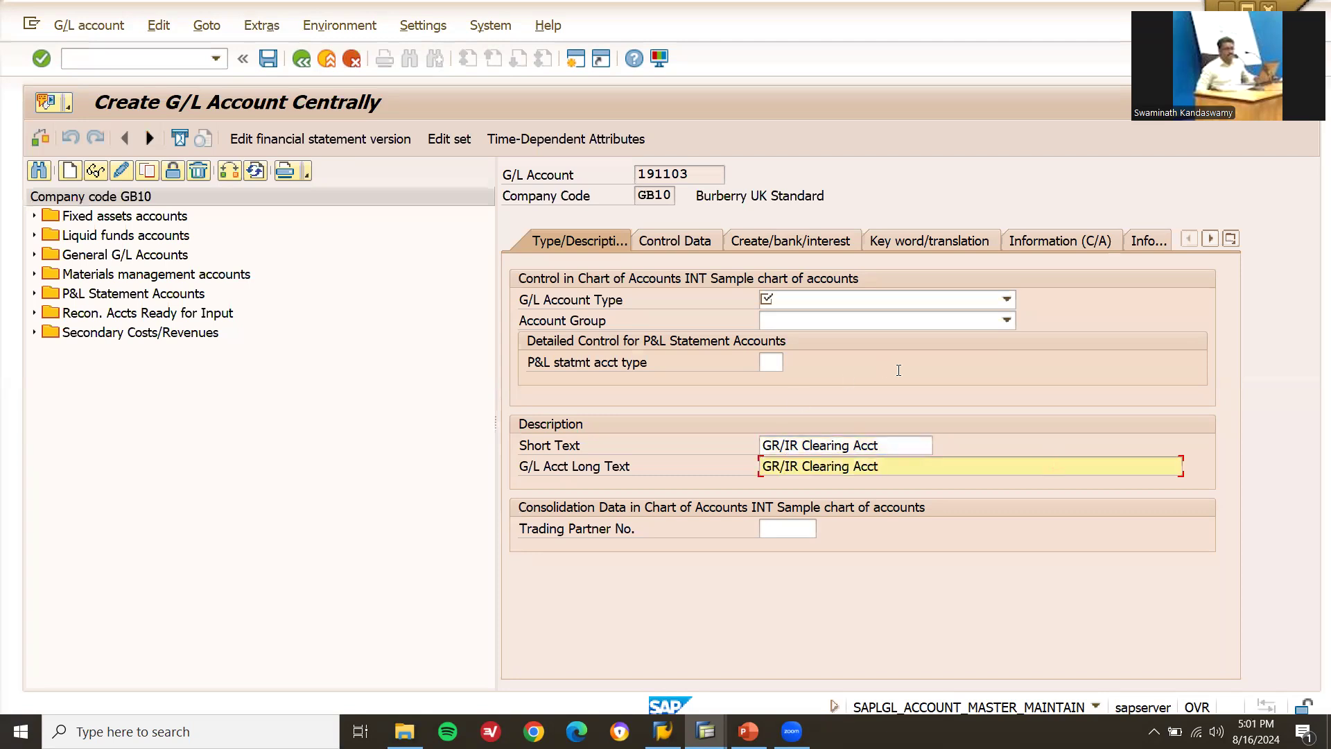
# Step: Set account type to Balance Sheet Account and account group to General G/L Accounts
pyautogui.click(893, 299)
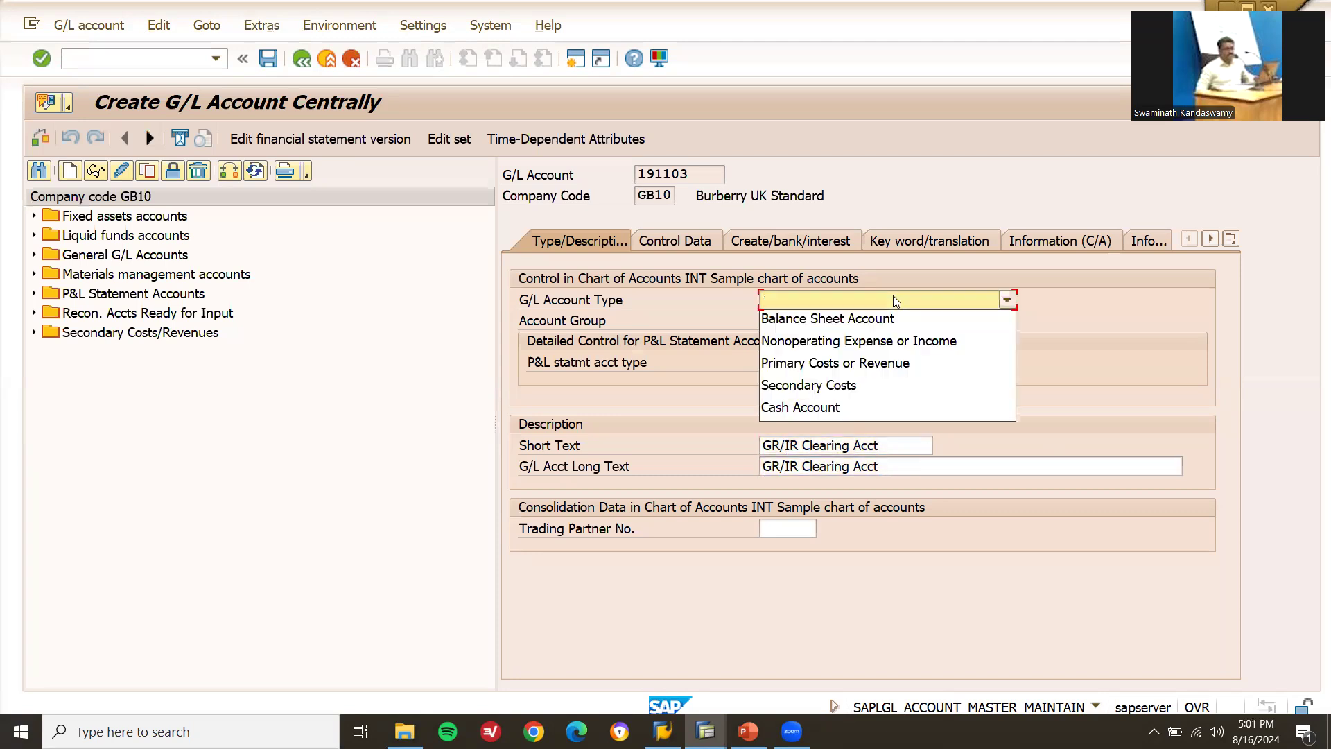
pyautogui.click(879, 319)
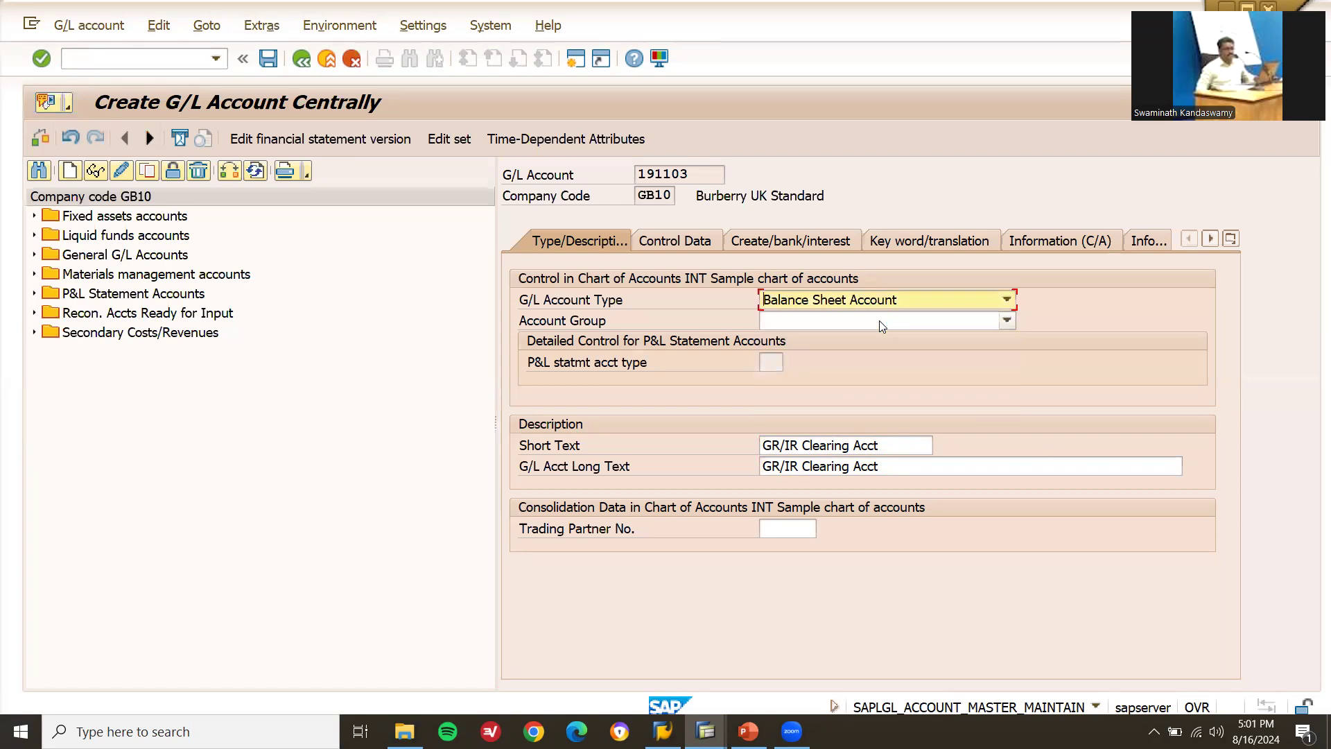
pyautogui.click(879, 320)
pyautogui.press('Down')
pyautogui.press('Down')
pyautogui.press('Down')
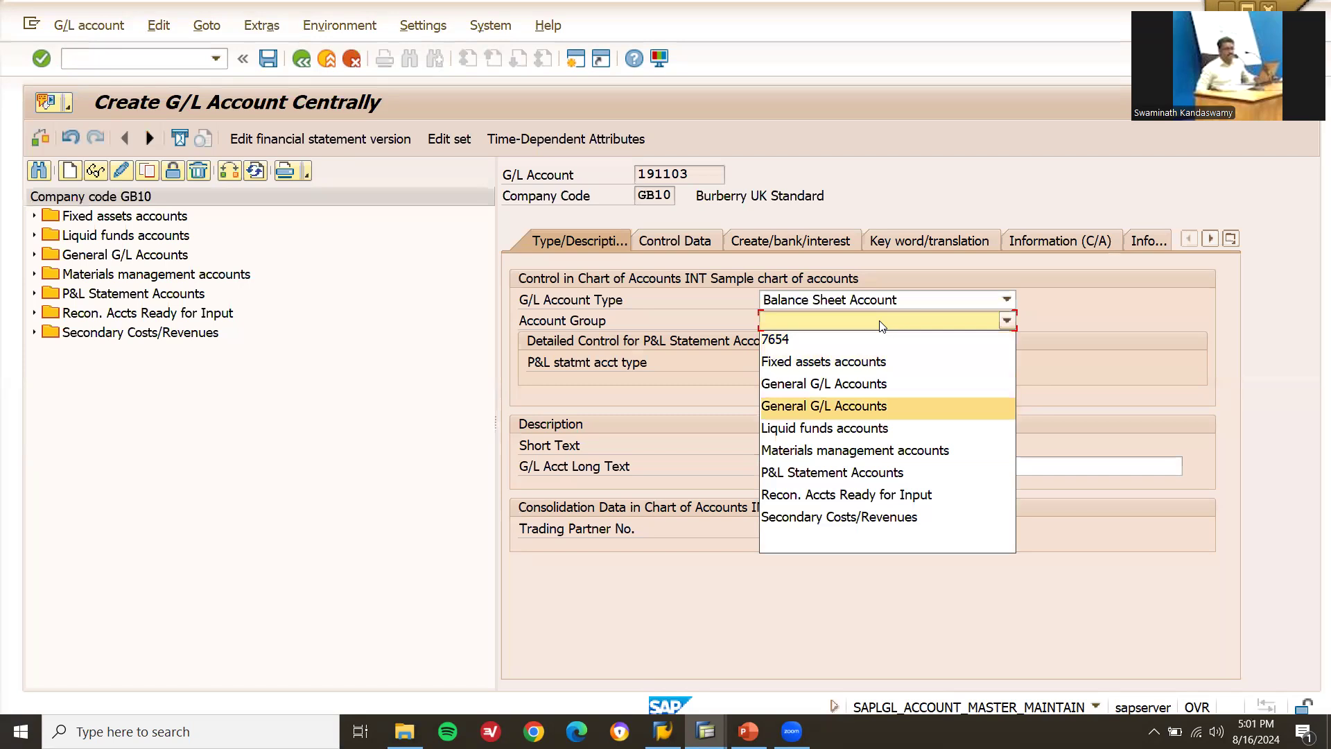
pyautogui.press('Return')
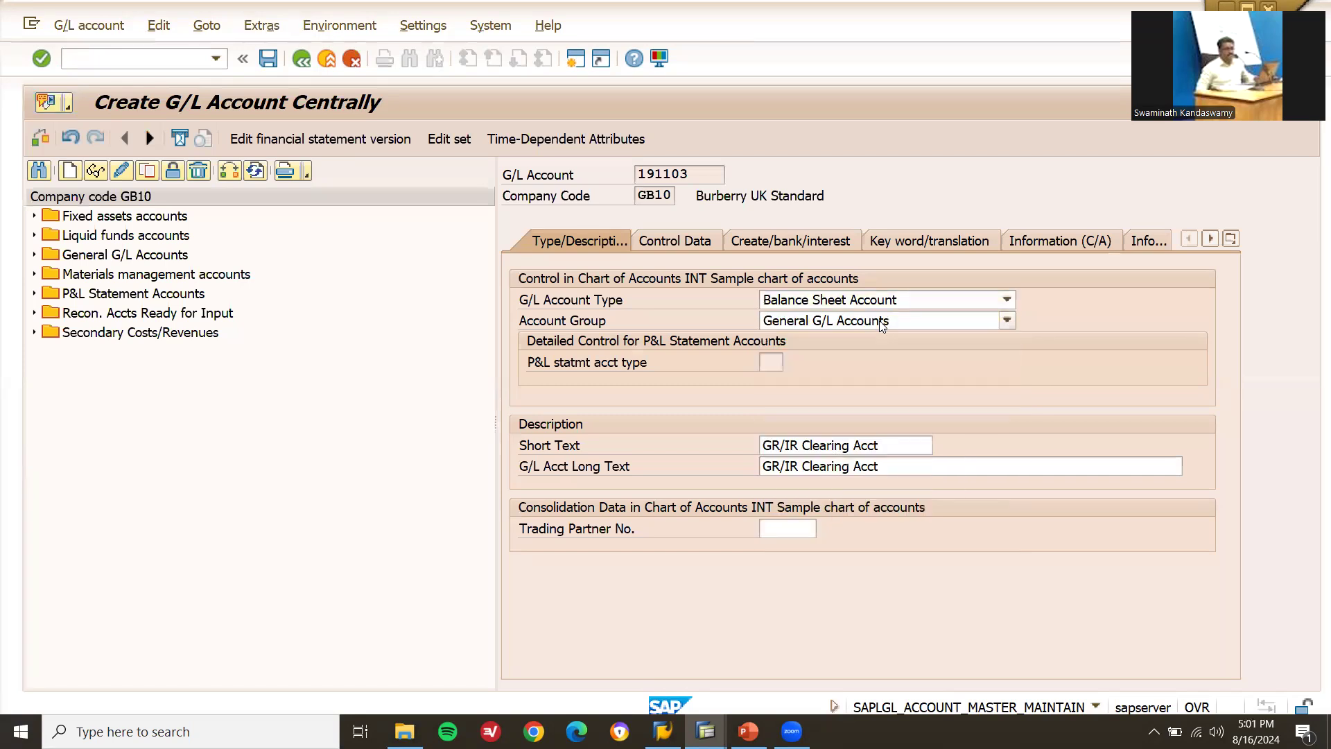
# Step: Keep balances in local currency only and set tax category '-' (input tax only)
pyautogui.click(690, 241)
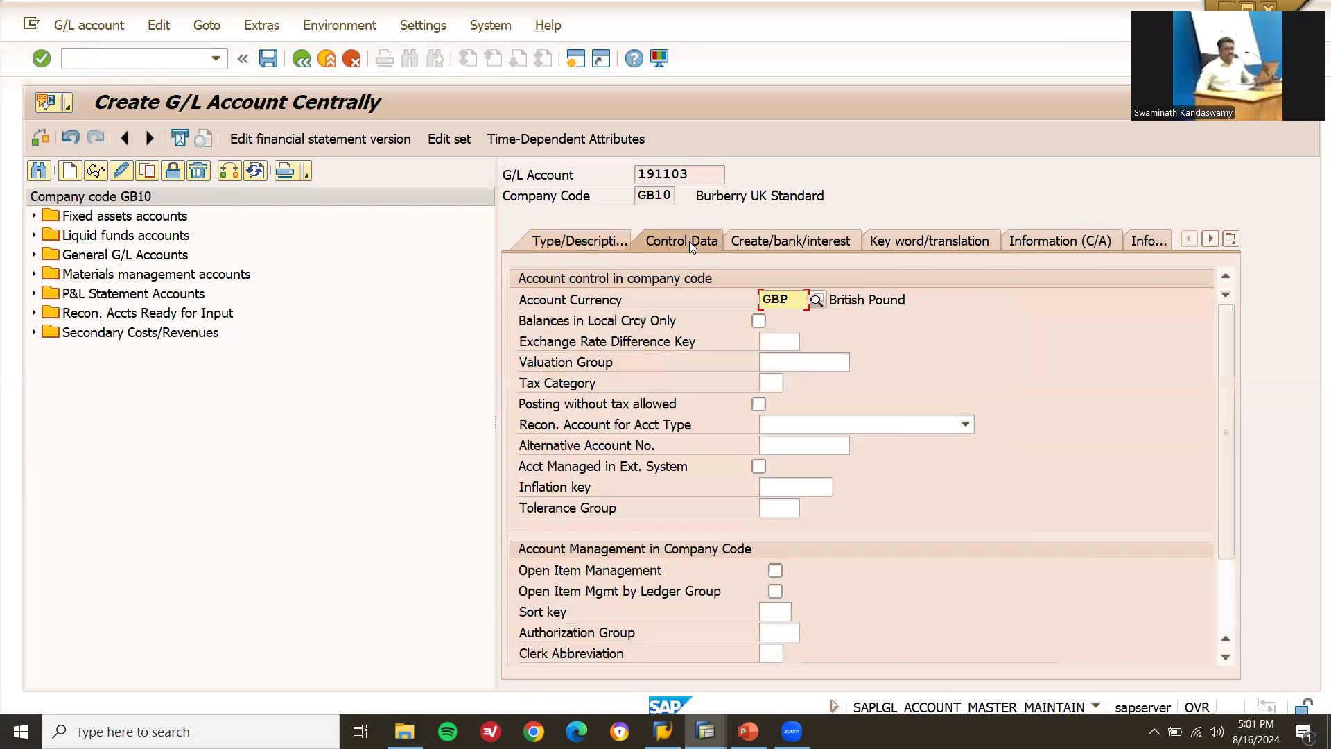
pyautogui.click(755, 321)
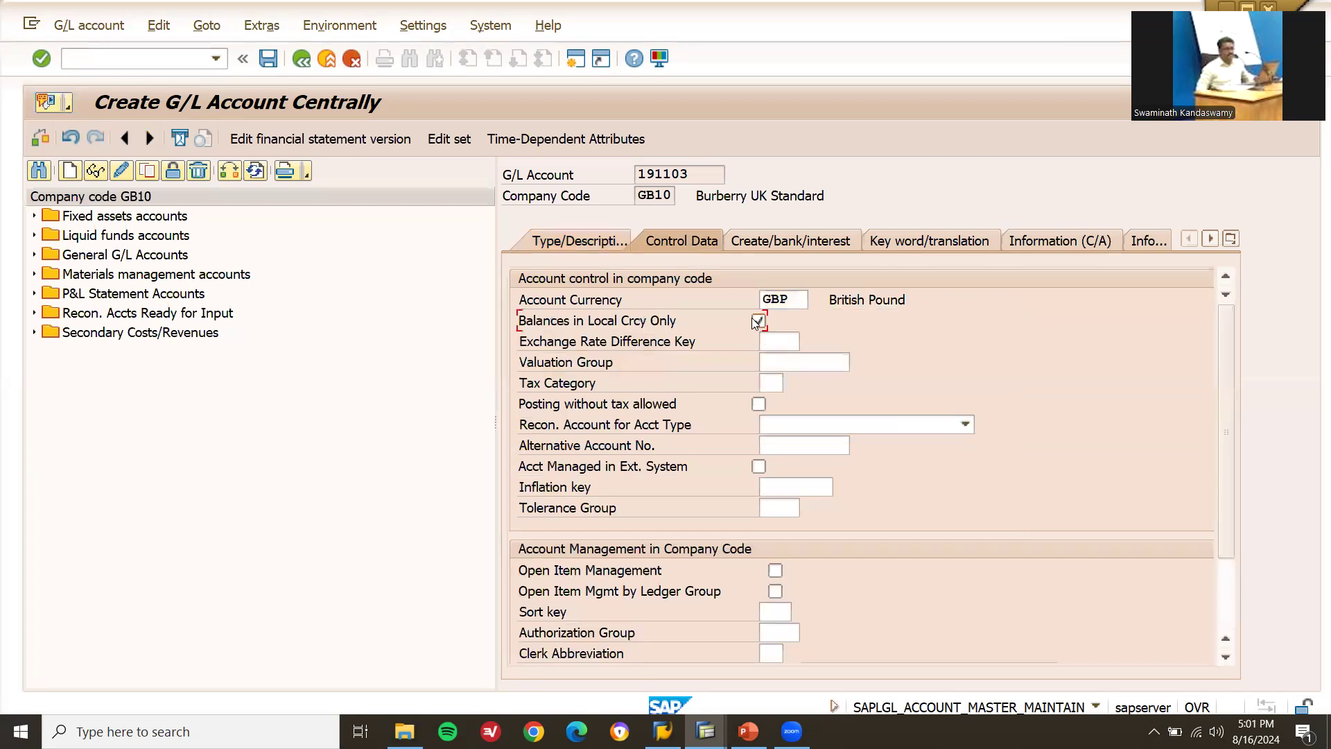
pyautogui.click(772, 383)
pyautogui.click(791, 382)
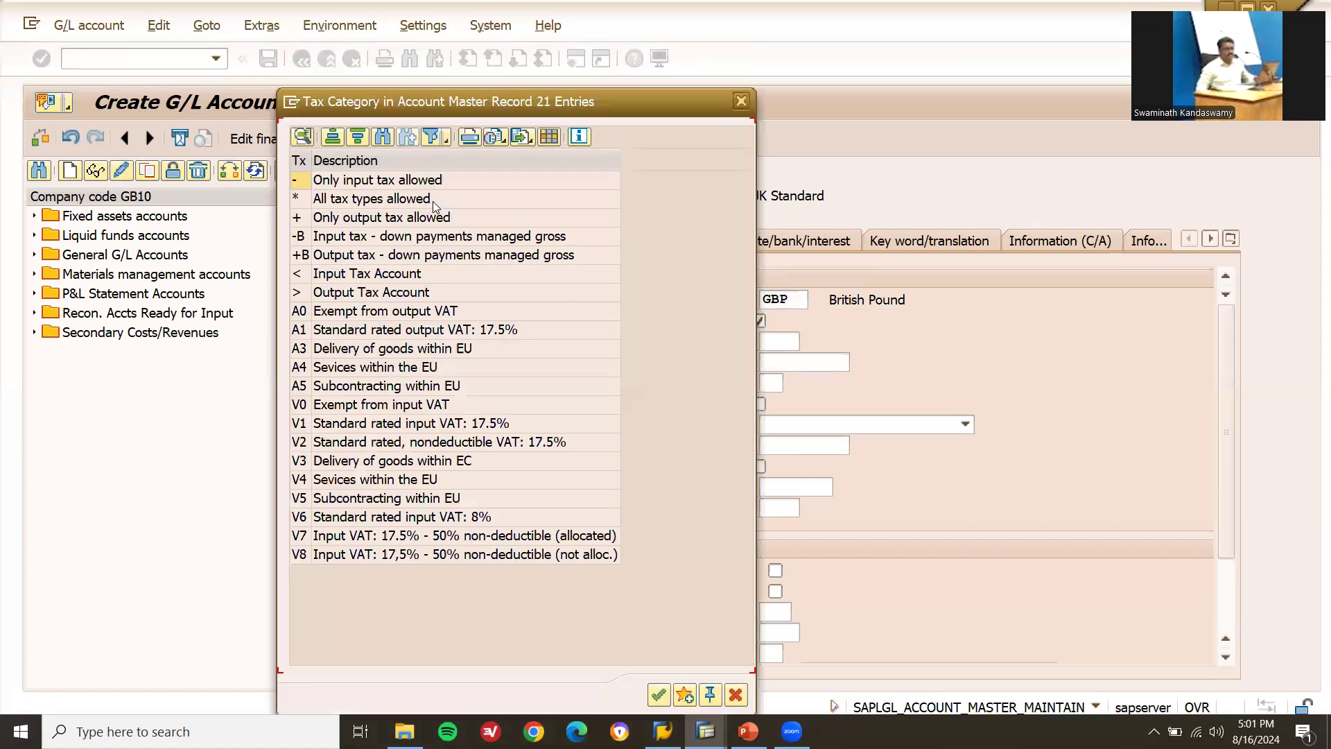
pyautogui.click(432, 181)
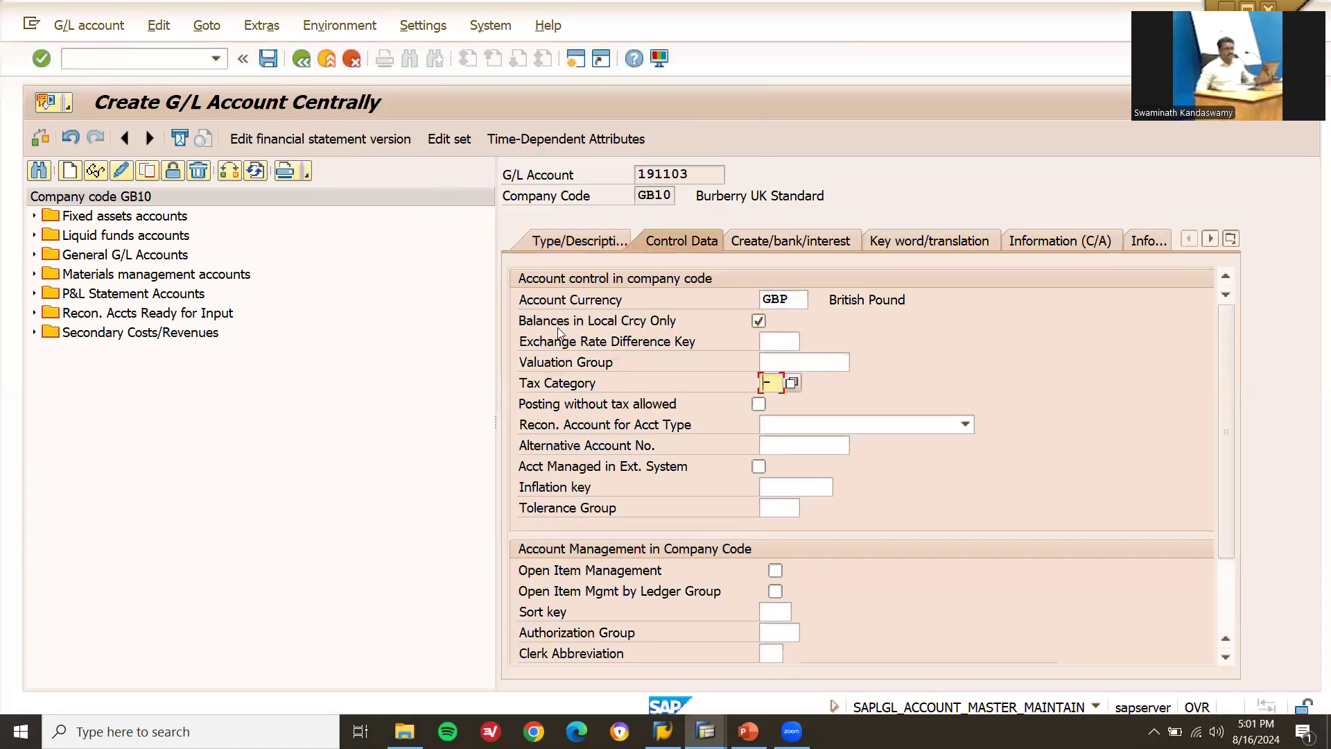
# Step: Turn on open item management and enter sort key 014
pyautogui.click(776, 570)
pyautogui.click(775, 611)
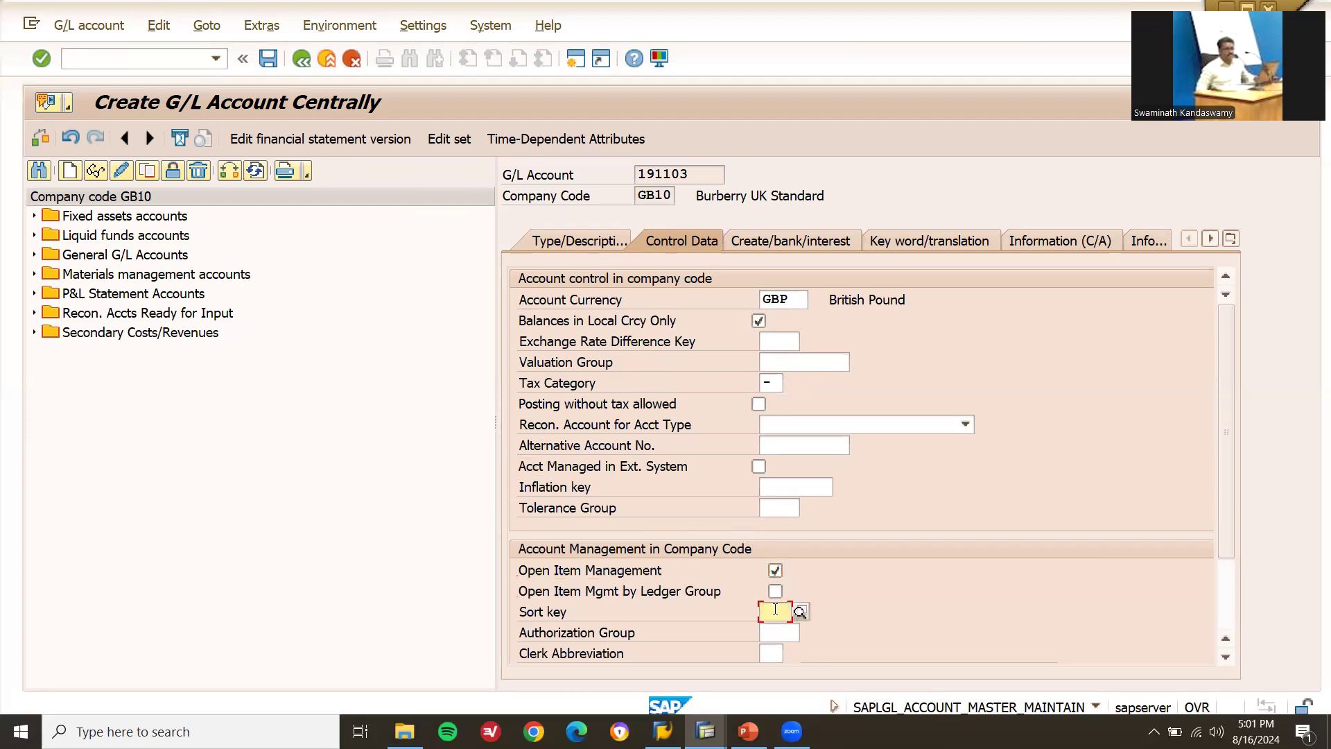
pyautogui.write('014')
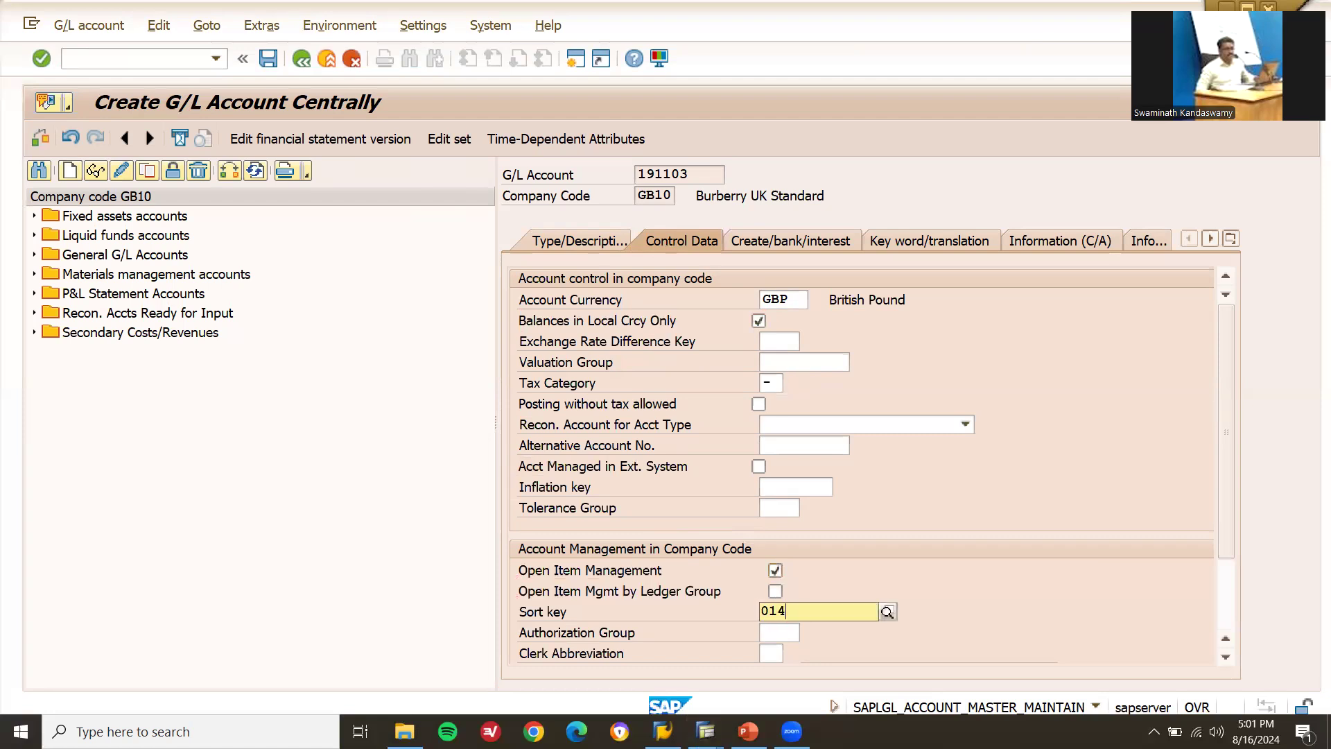
pyautogui.press('Return')
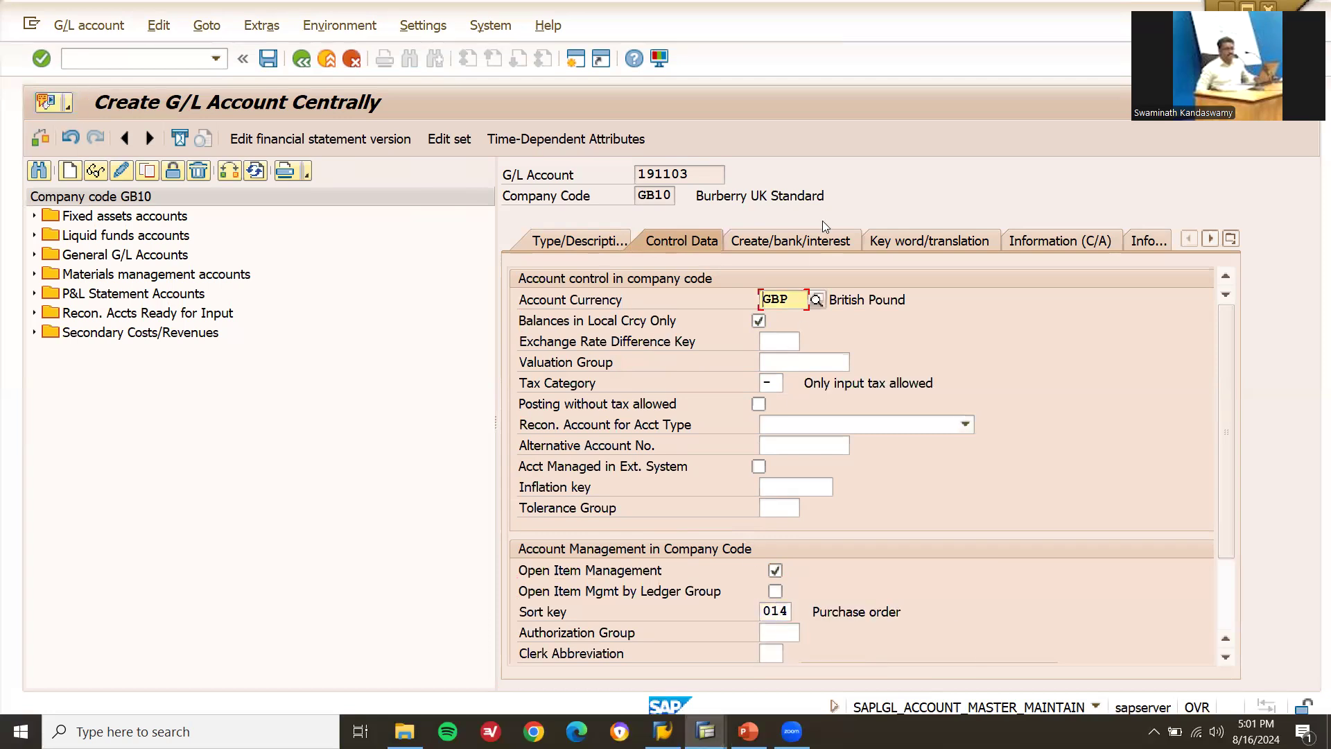
pyautogui.click(813, 239)
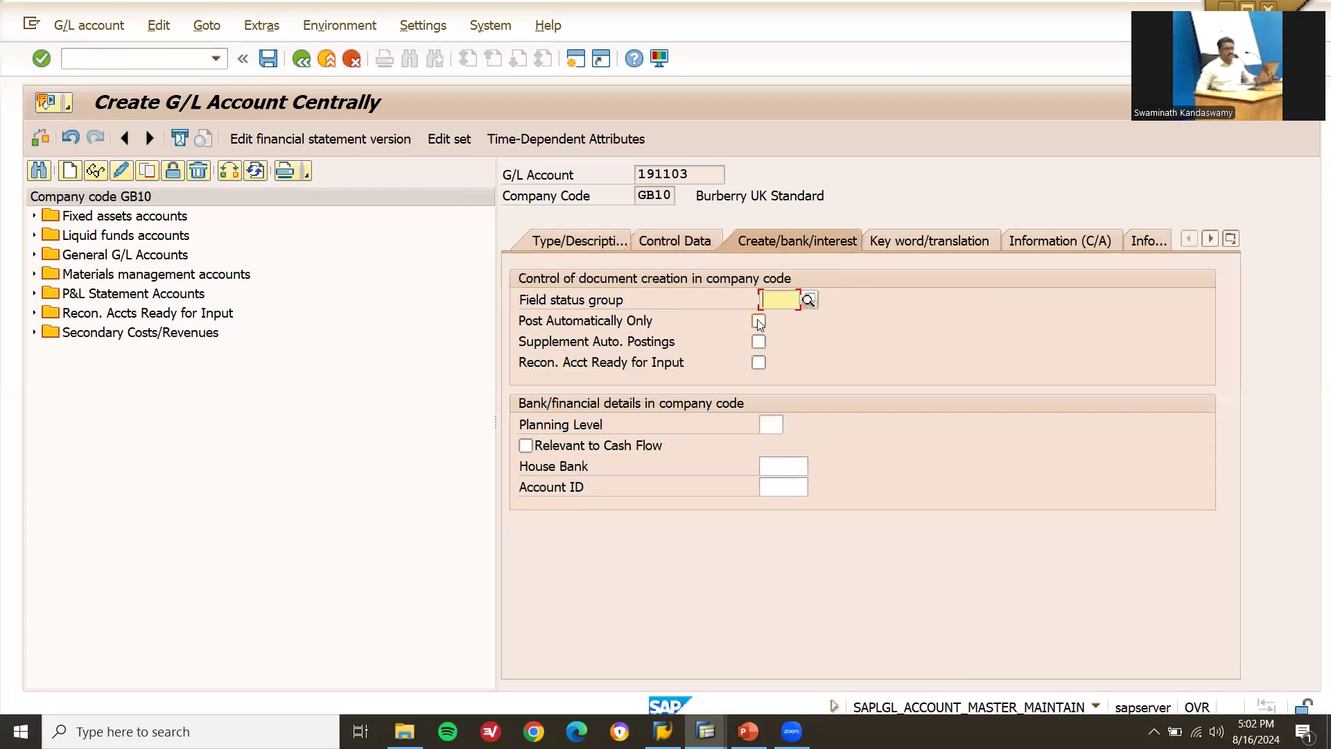
# Step: Set Post Automatically Only and field status group G045, then save account 191103
pyautogui.click(759, 322)
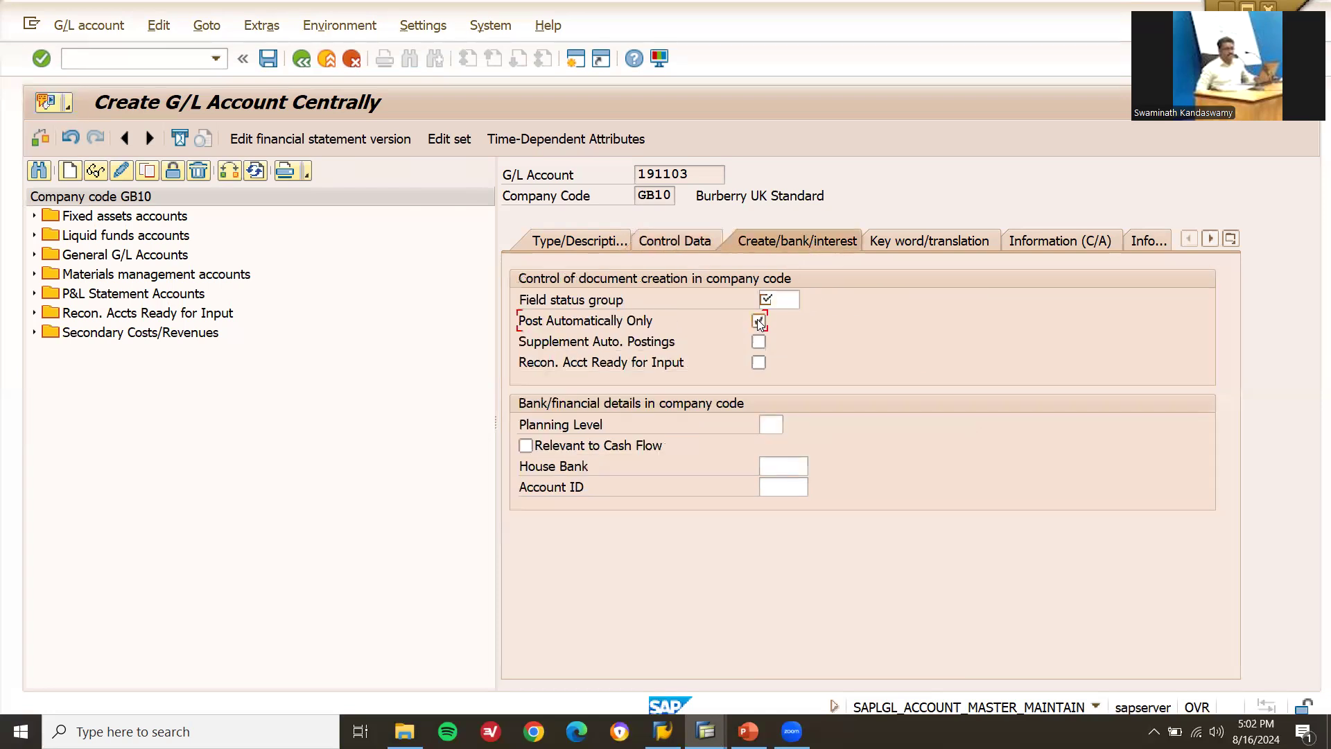
pyautogui.click(796, 300)
pyautogui.write('g045')
pyautogui.press('Return')
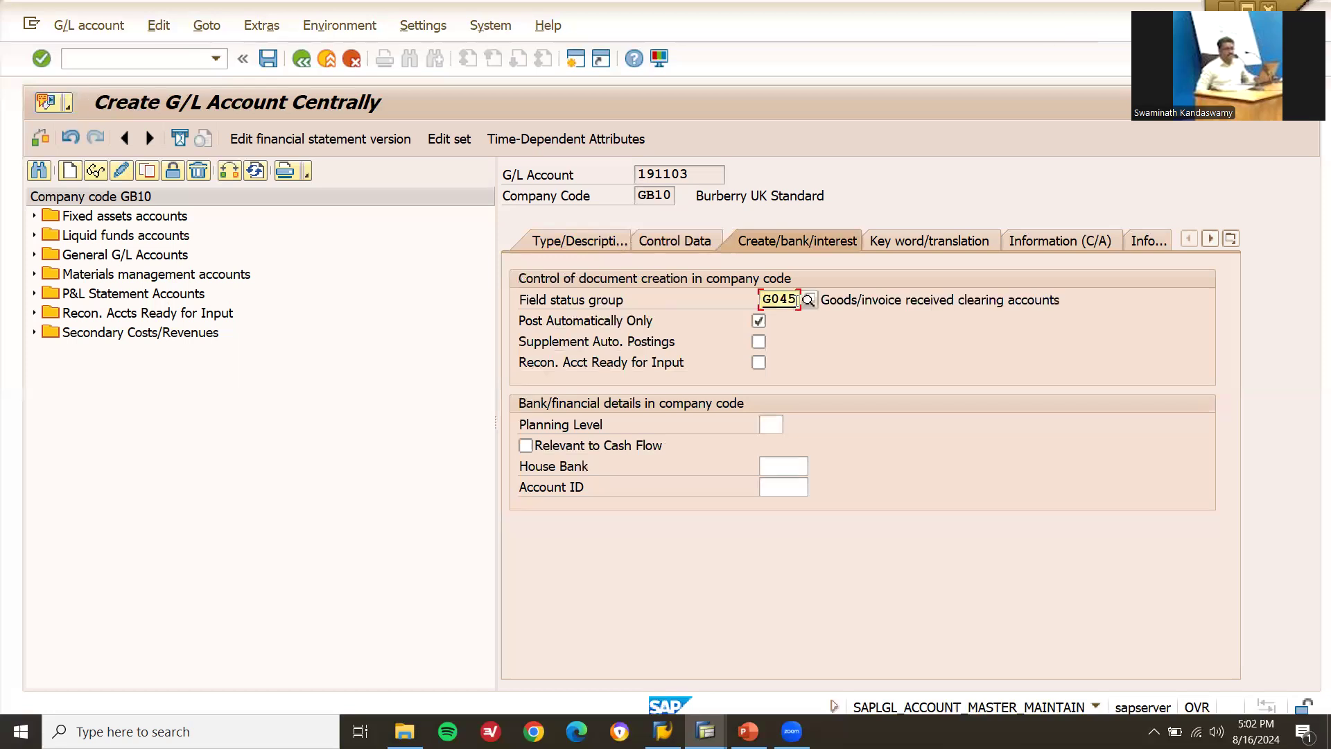
pyautogui.click(823, 298)
pyautogui.hotkey('shift', 'Right')
pyautogui.hotkey('shift', 'Right')
pyautogui.hotkey('shift', 'Right')
pyautogui.hotkey('shift', 'Right')
pyautogui.hotkey('shift', 'Right')
pyautogui.hotkey('shift', 'Right')
pyautogui.hotkey('shift', 'Right')
pyautogui.hotkey('shift', 'Right')
pyautogui.hotkey('shift', 'Right')
pyautogui.hotkey('shift', 'Right')
pyautogui.hotkey('shift', 'Right')
pyautogui.hotkey('shift', 'Right')
pyautogui.hotkey('shift', 'Right')
pyautogui.hotkey('shift', 'Right')
pyautogui.hotkey('shift', 'Right')
pyautogui.hotkey('shift', 'Right')
pyautogui.hotkey('shift', 'Right')
pyautogui.hotkey('shift', 'Right')
pyautogui.hotkey('shift', 'Right')
pyautogui.hotkey('shift', 'Right')
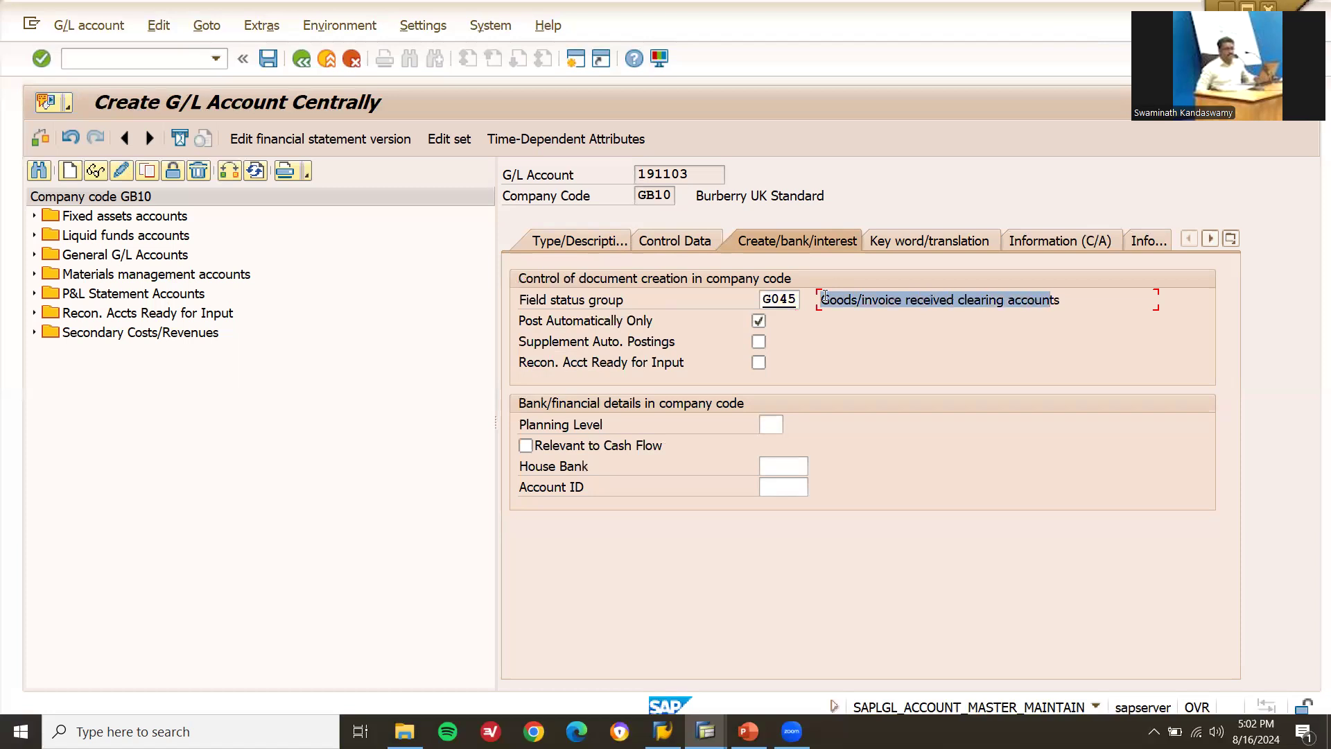
pyautogui.click(825, 297)
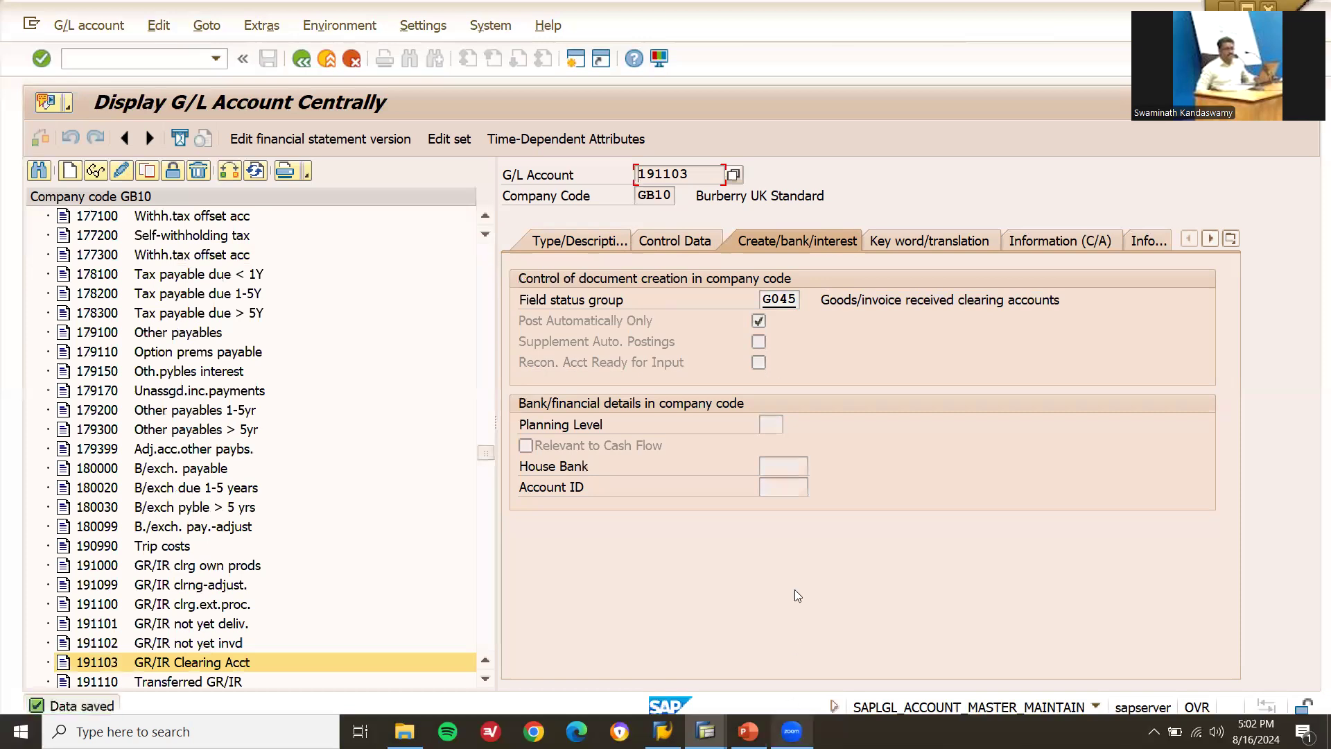
# Step: Note '191103 WRX' in a new Notepad file, then return to SAP
pyautogui.press('super+r')
pyautogui.write('notepad')
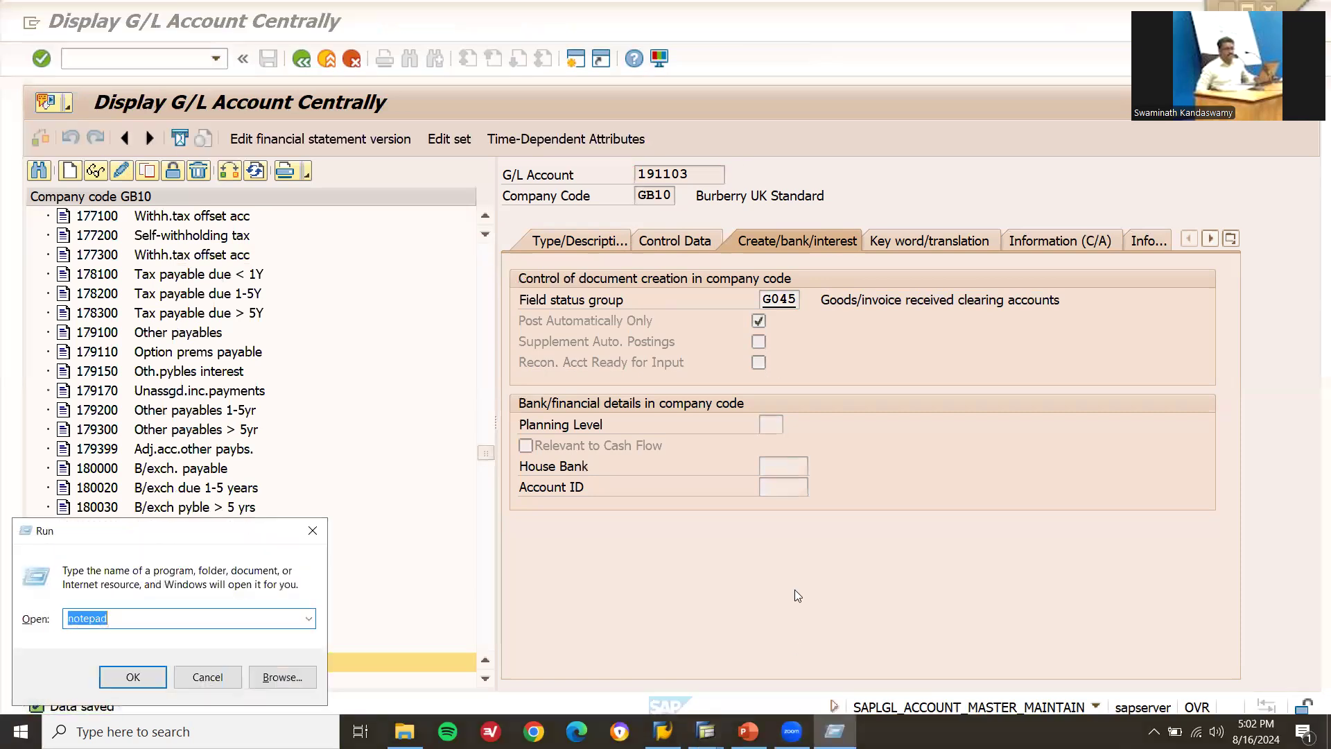
pyautogui.press('Return')
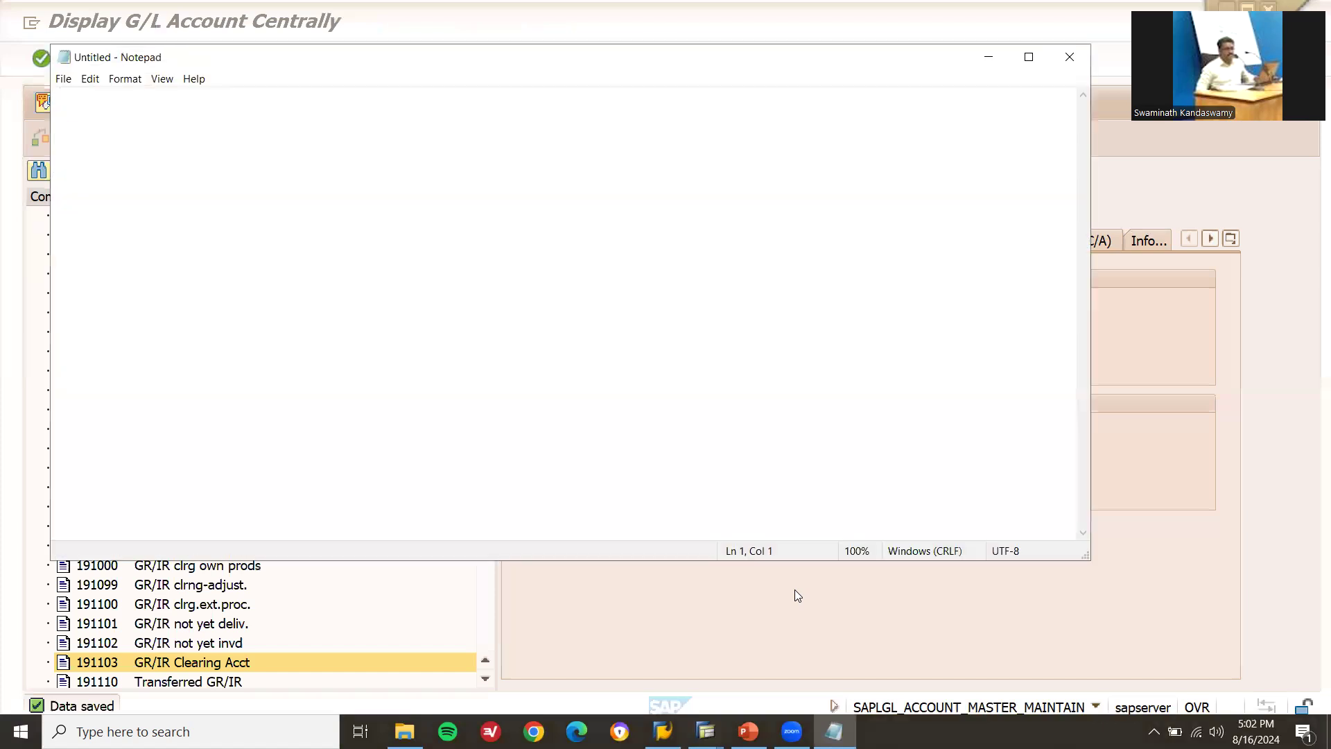
pyautogui.write('191103 ')
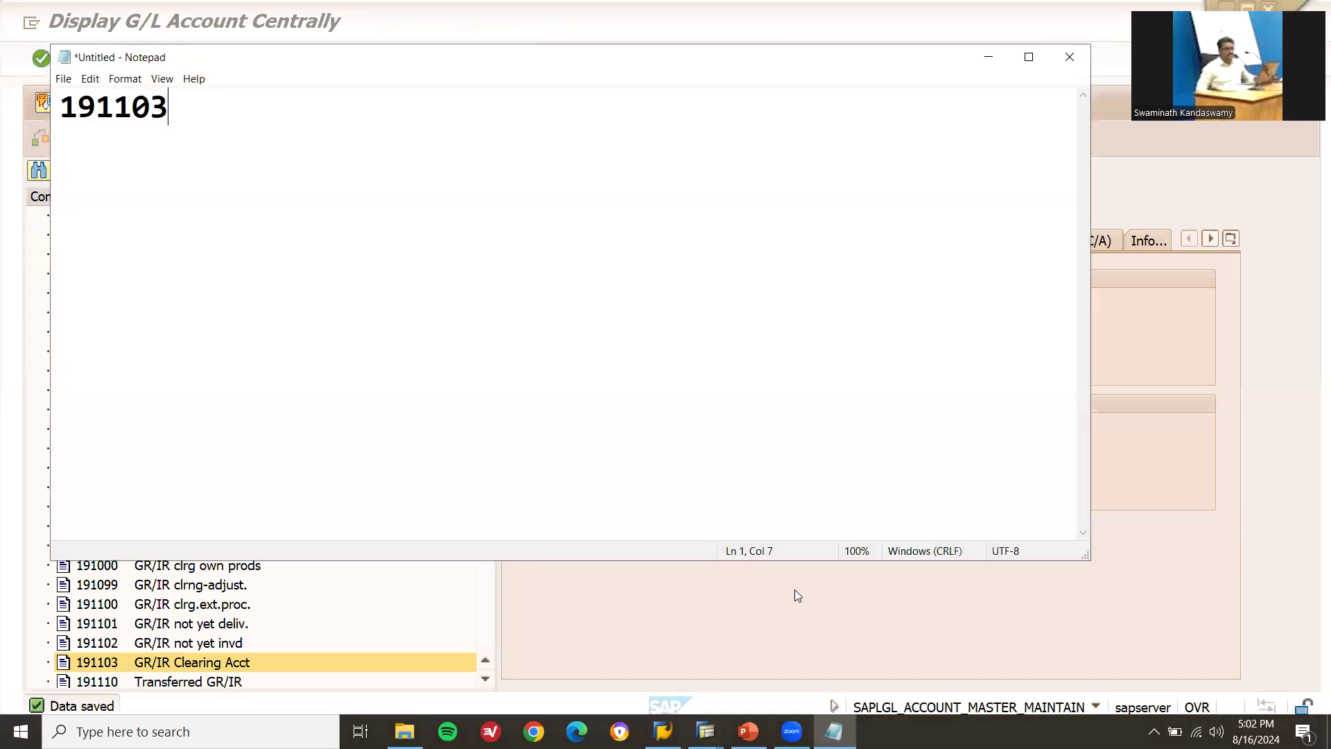
pyautogui.write('WRX')
pyautogui.hotkey('alt', 'Tab')
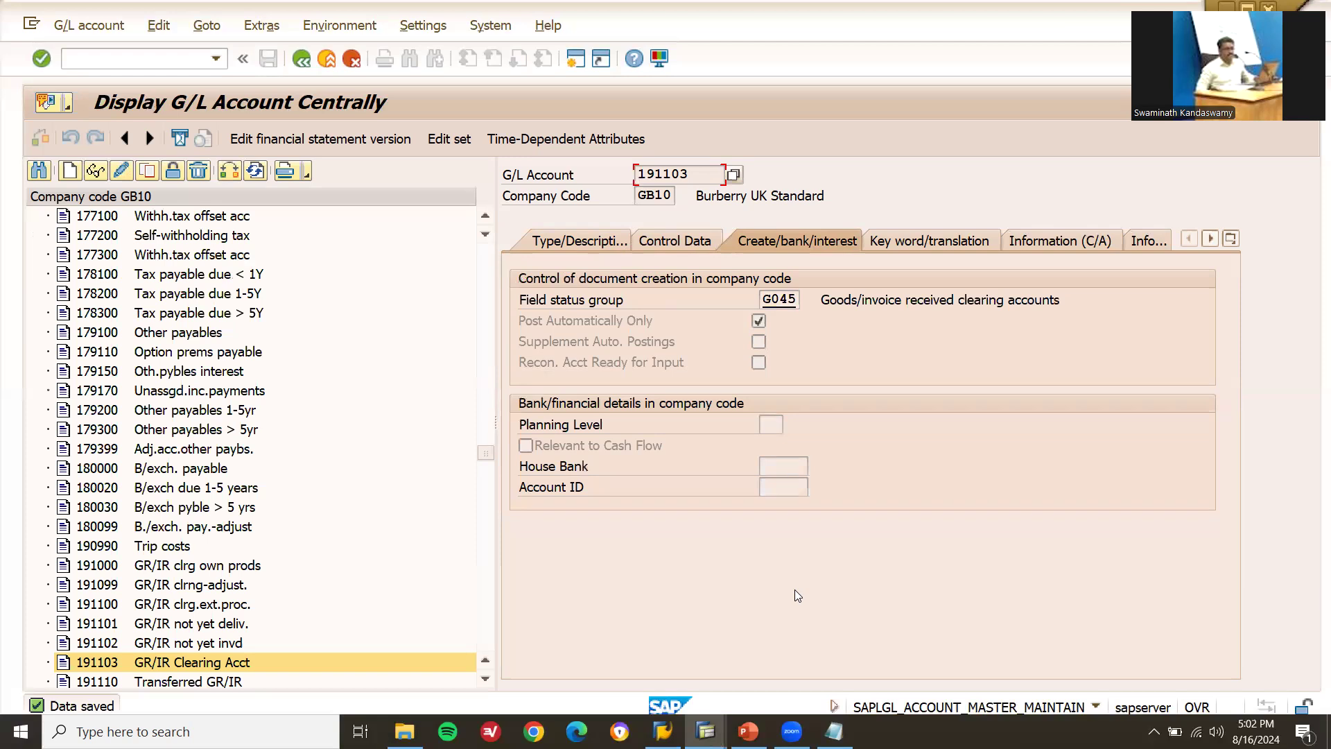
# Step: Start creating account 300003 for GB10 after 300001 turns out to exist already
pyautogui.click(65, 174)
pyautogui.write('300001')
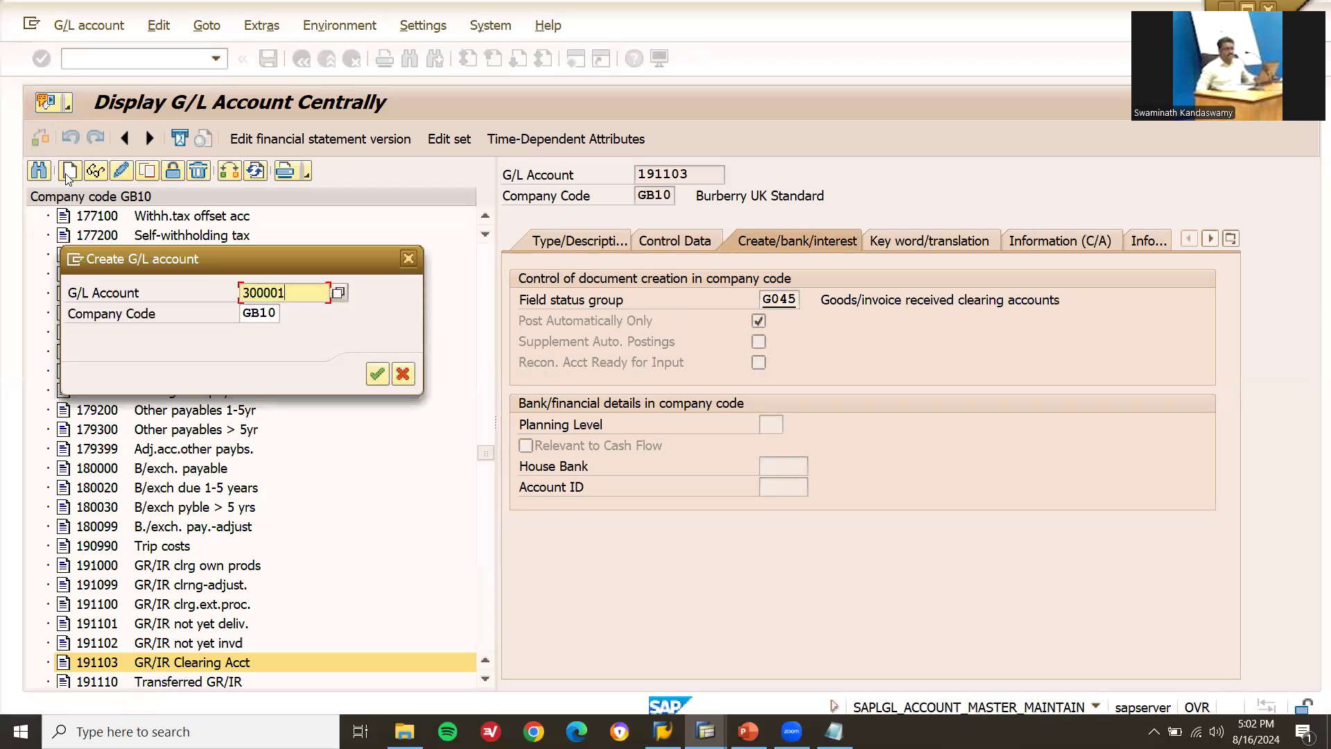
pyautogui.click(377, 381)
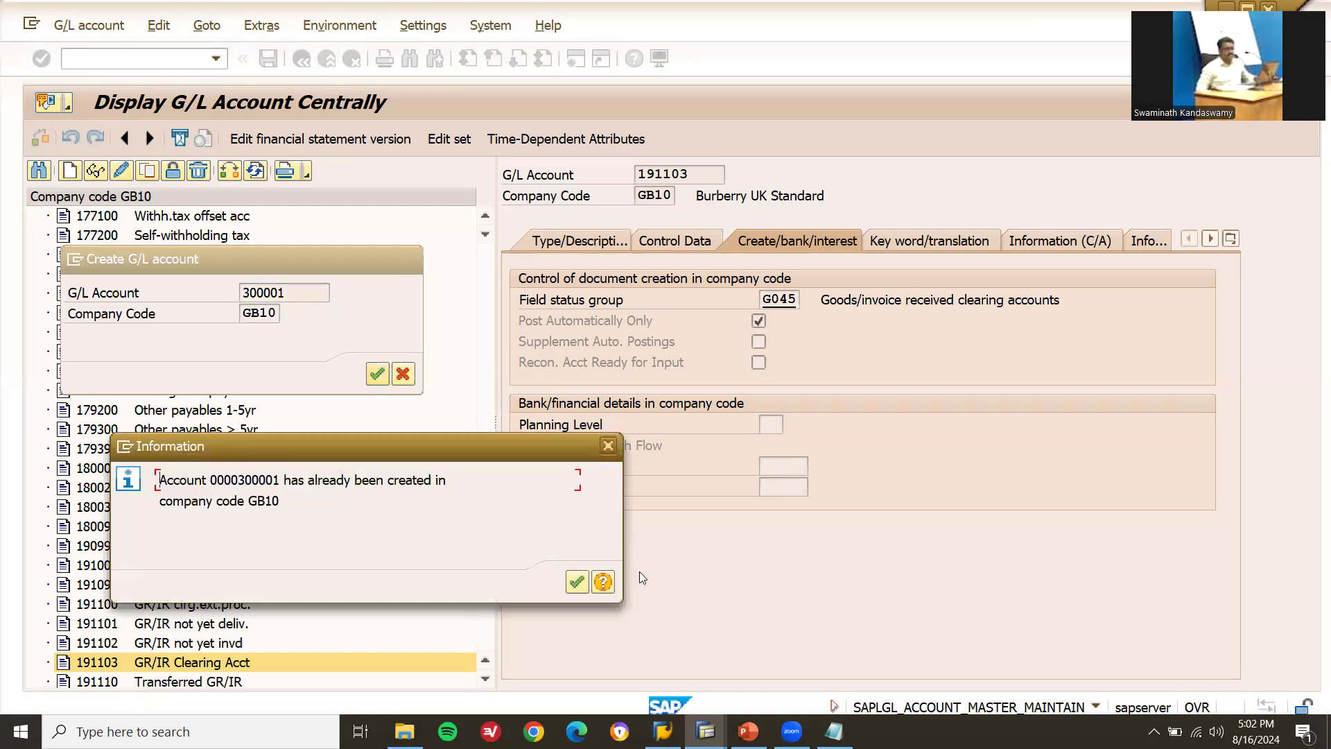
pyautogui.click(580, 583)
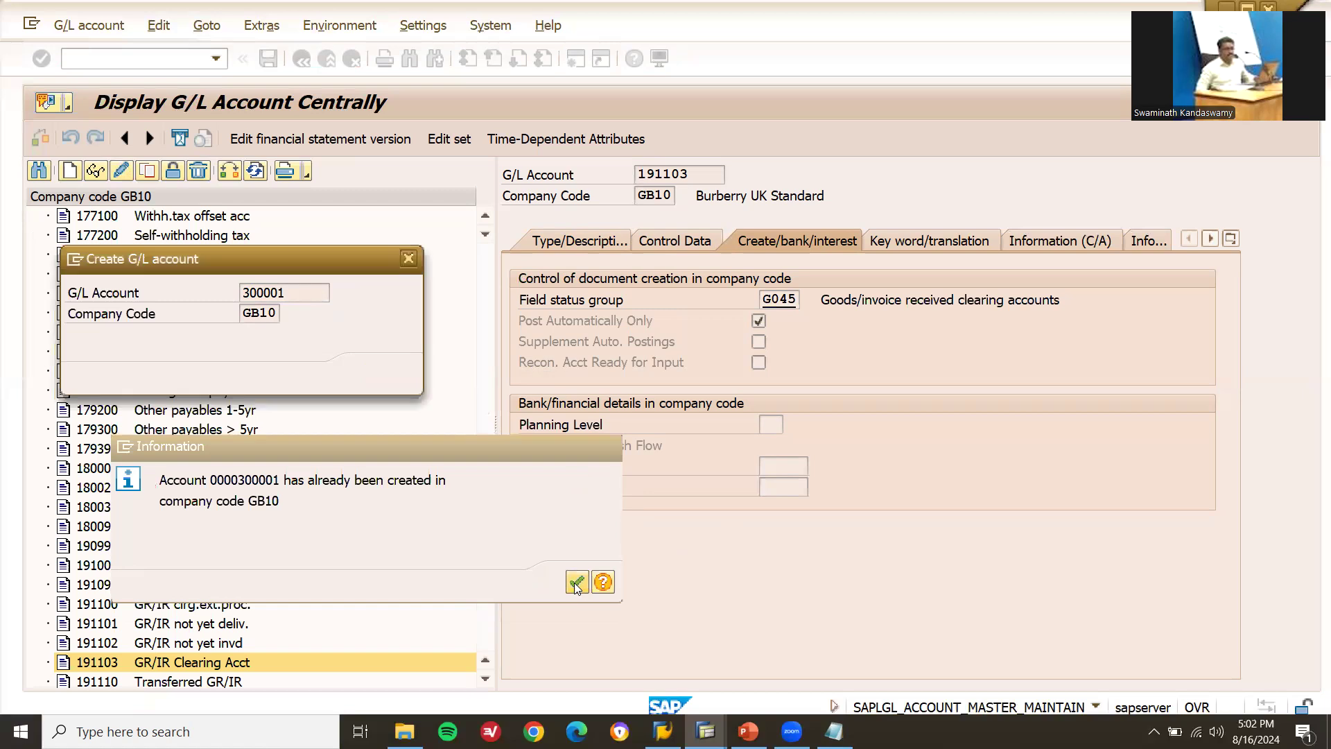
pyautogui.click(303, 299)
pyautogui.press('BackSpace')
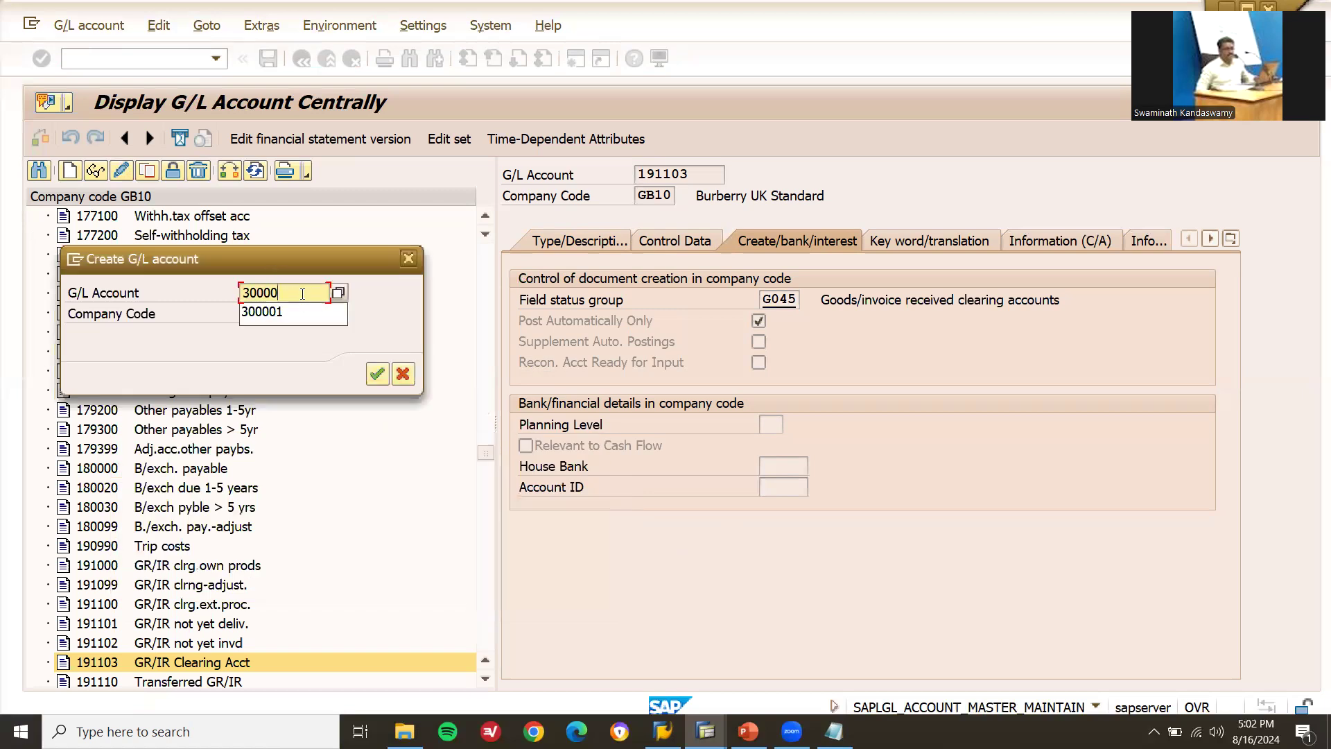
pyautogui.write('3')
pyautogui.press('Return')
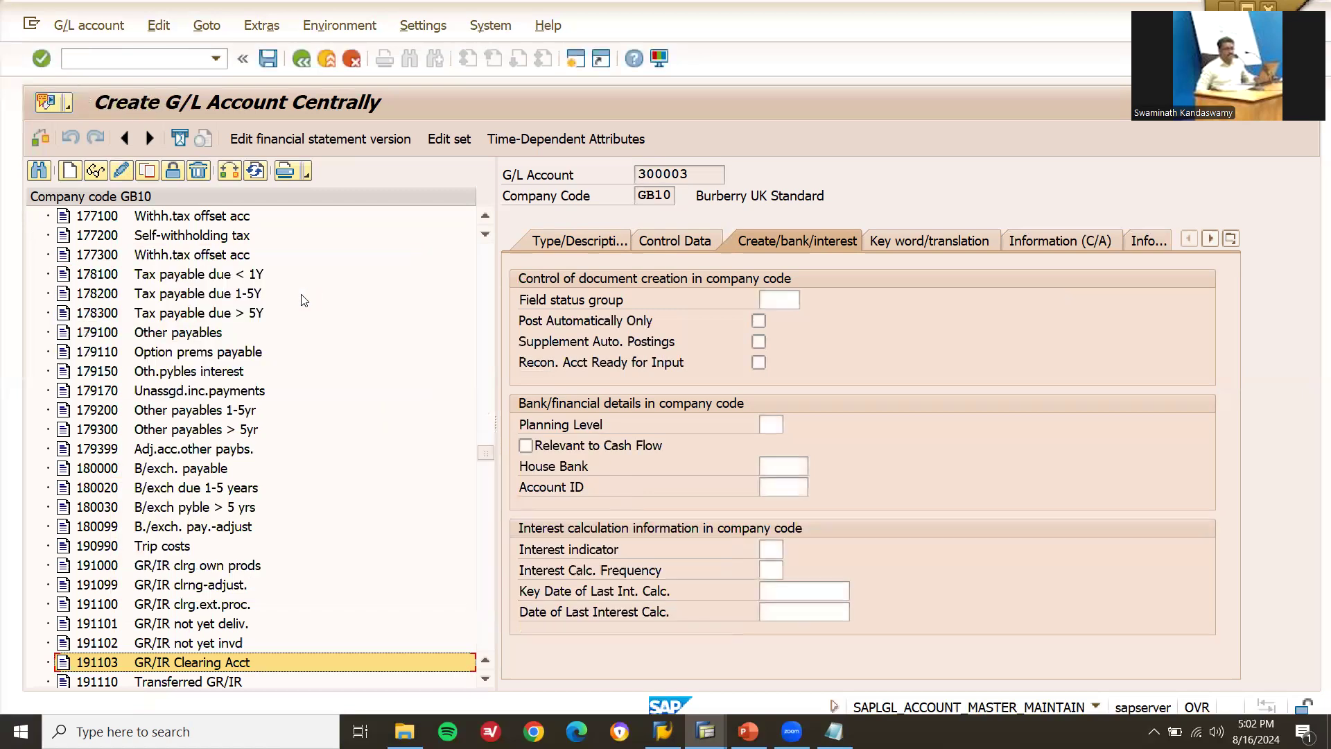
pyautogui.click(586, 243)
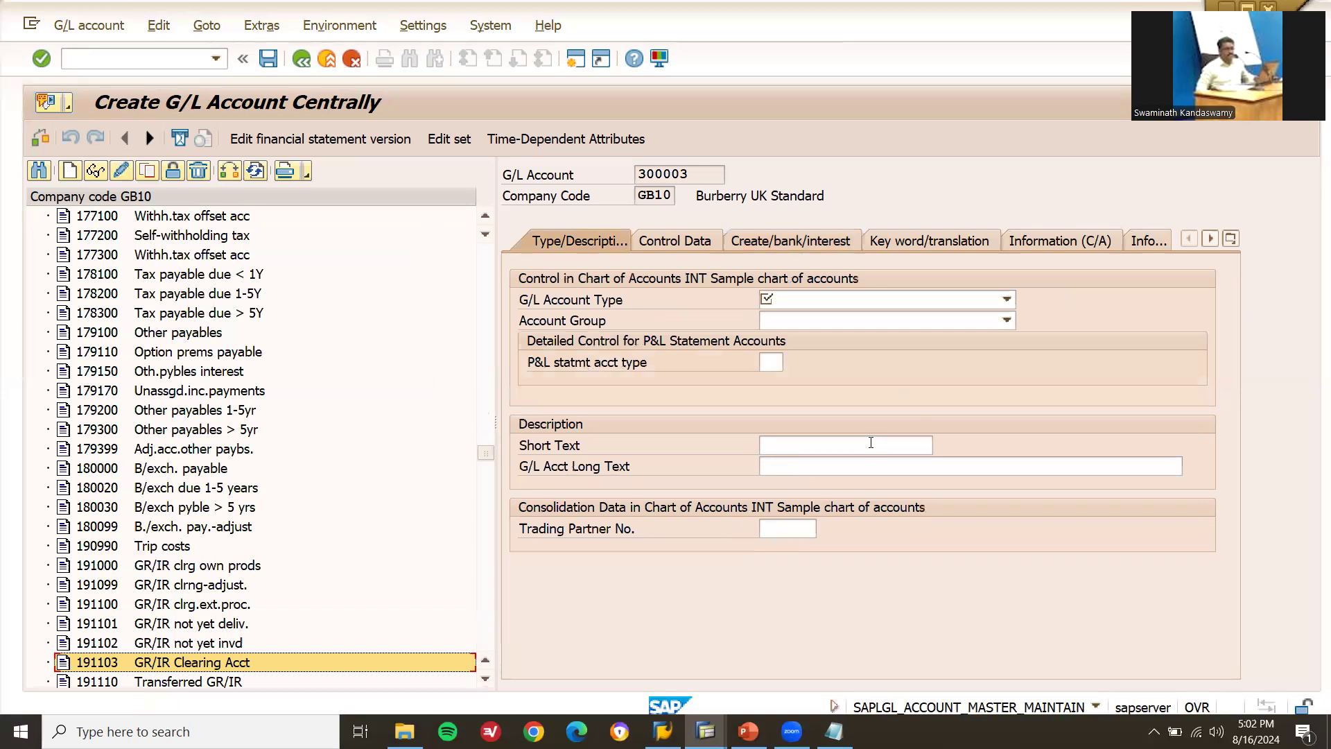
# Step: Enter 'RAW MATERIAL Acct' as both the short and long text
pyautogui.click(872, 445)
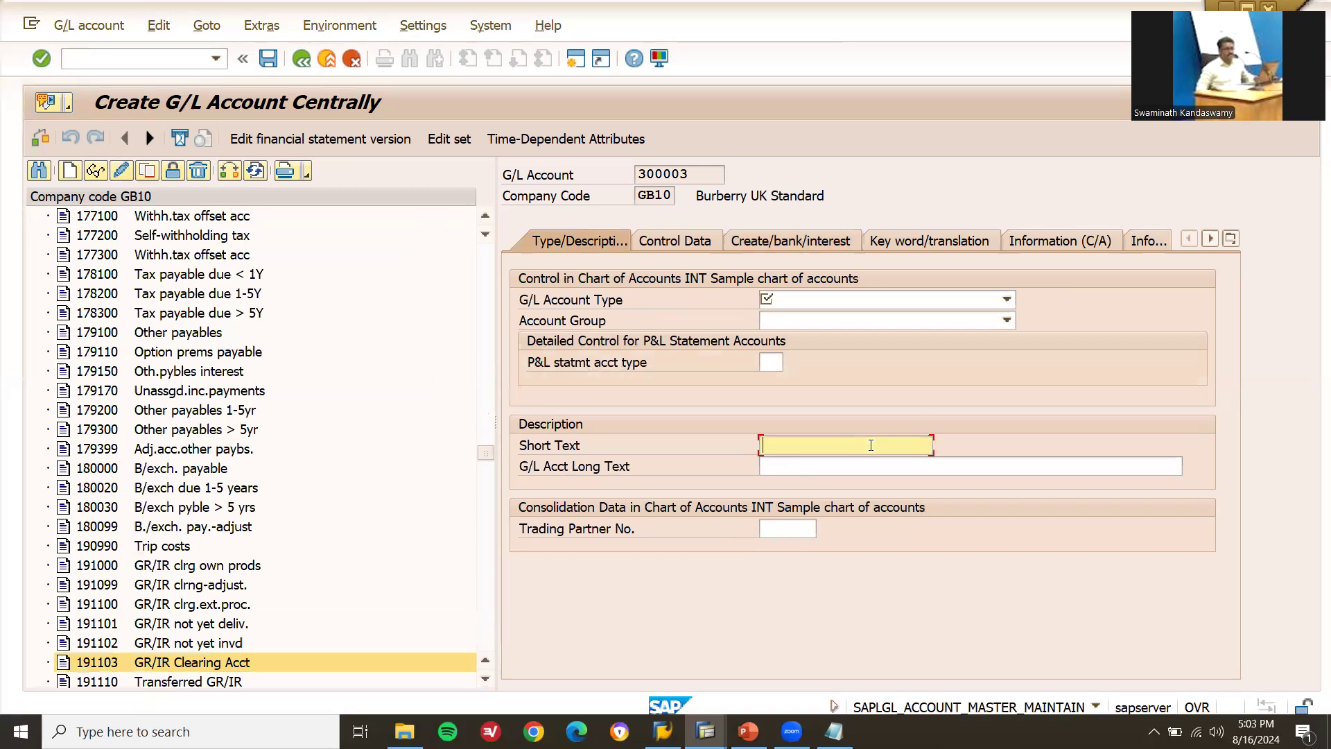
pyautogui.write('Raw')
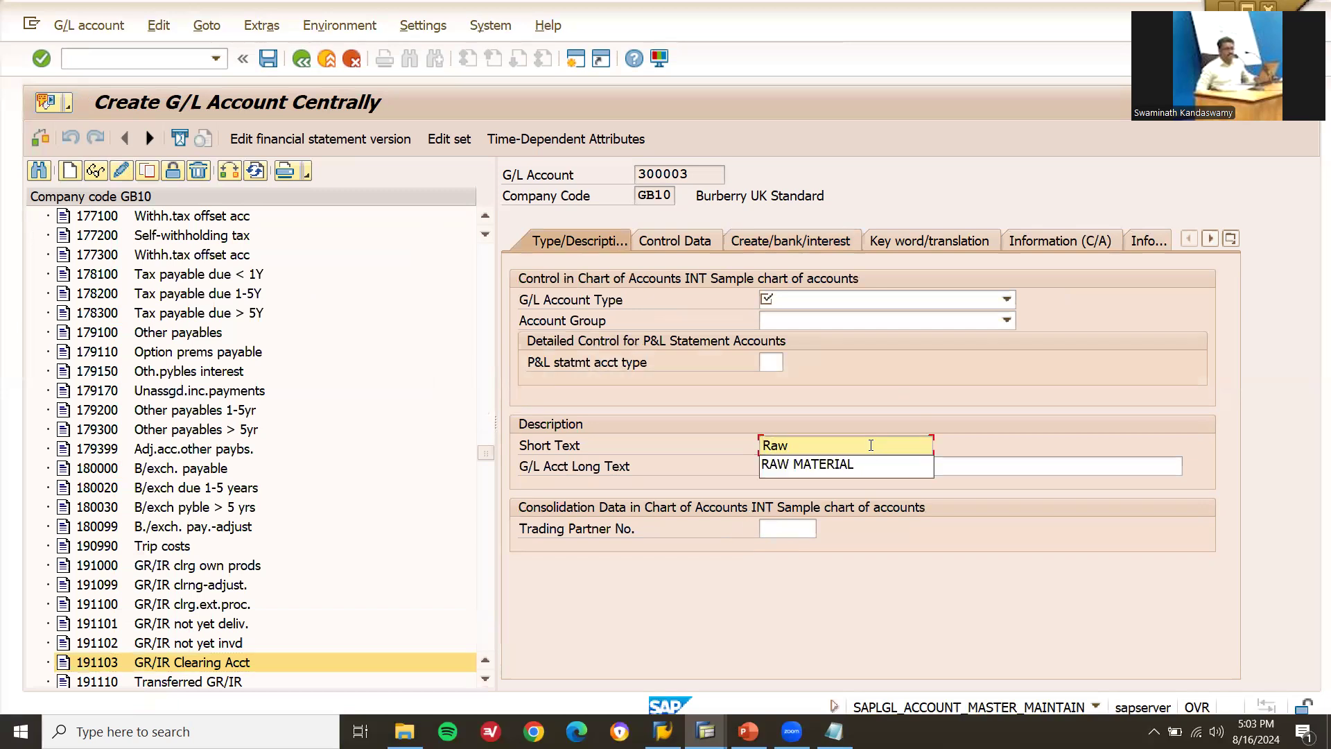
pyautogui.press('Down')
pyautogui.press('Return')
pyautogui.write('Acct')
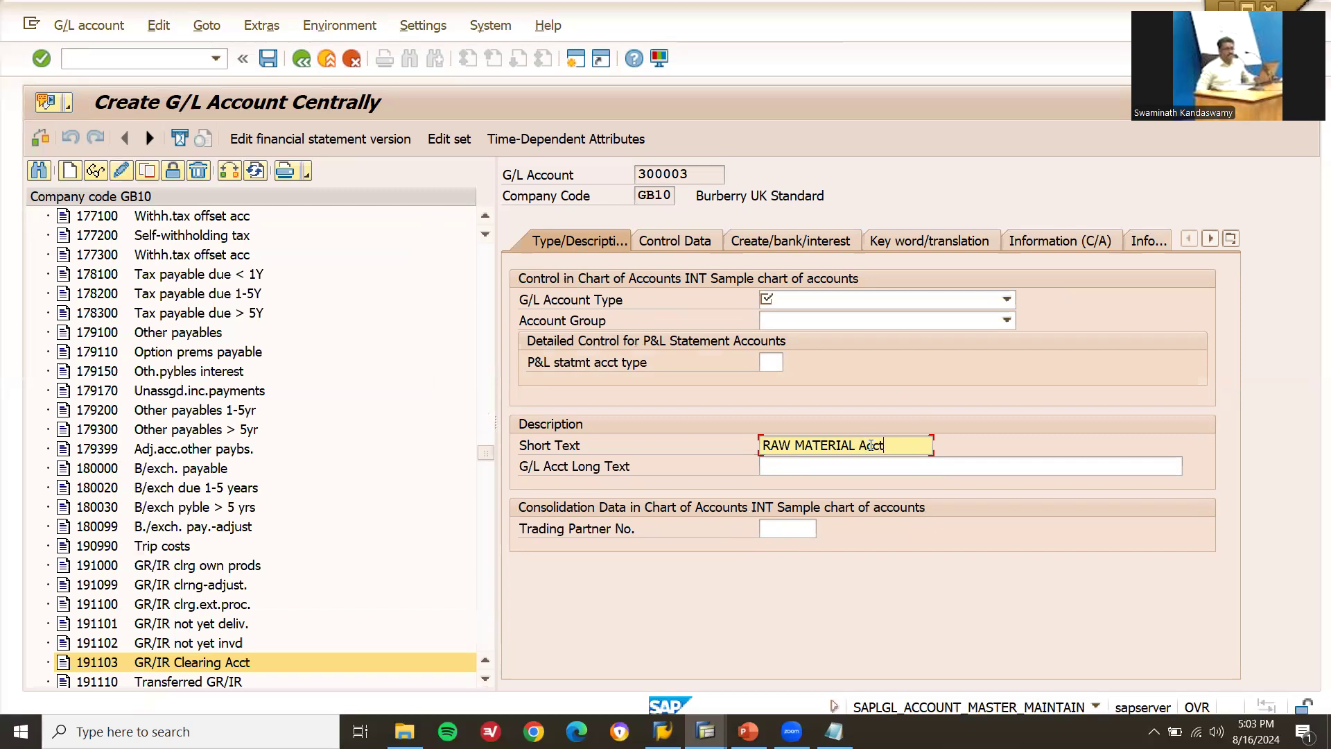
pyautogui.hotkey('ctrl', 'a')
pyautogui.hotkey('ctrl', 'c')
pyautogui.press('Tab')
pyautogui.hotkey('ctrl', 'v')
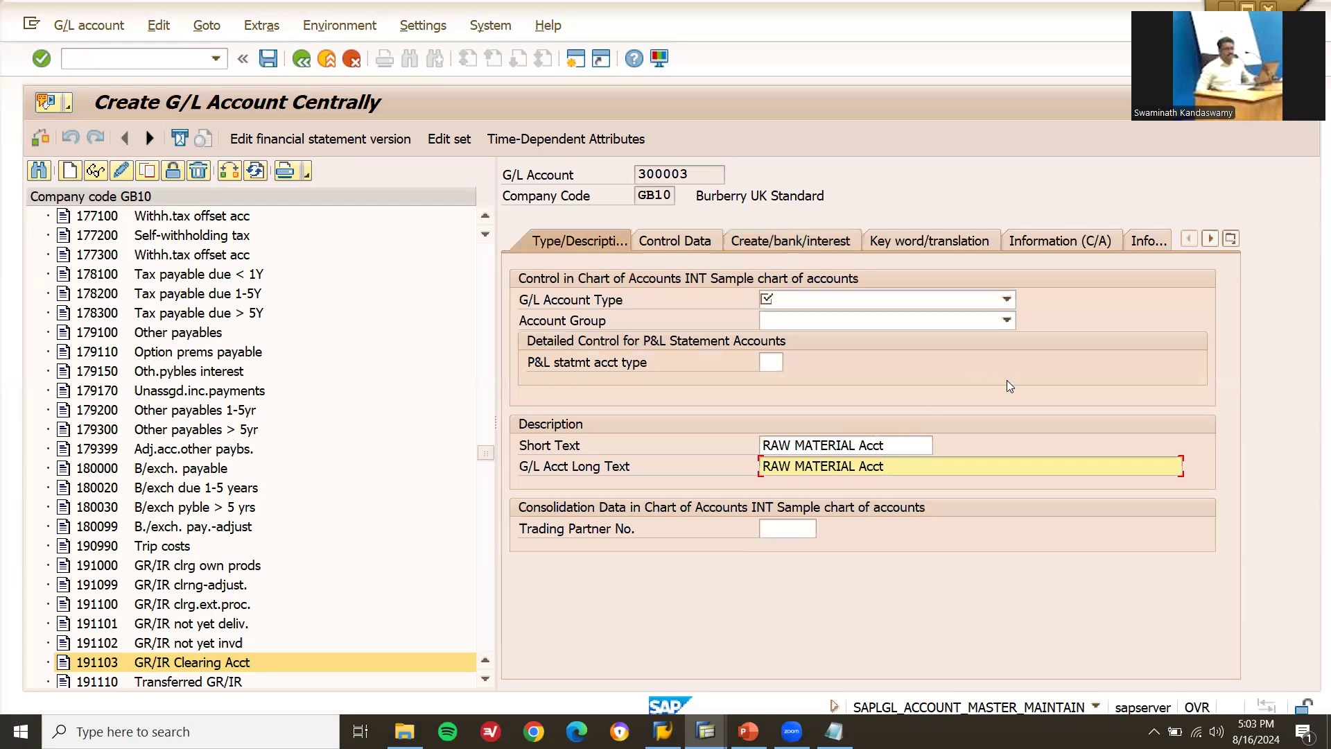
# Step: Set type to Balance Sheet Account and group to Materials management accounts
pyautogui.click(979, 297)
pyautogui.click(939, 316)
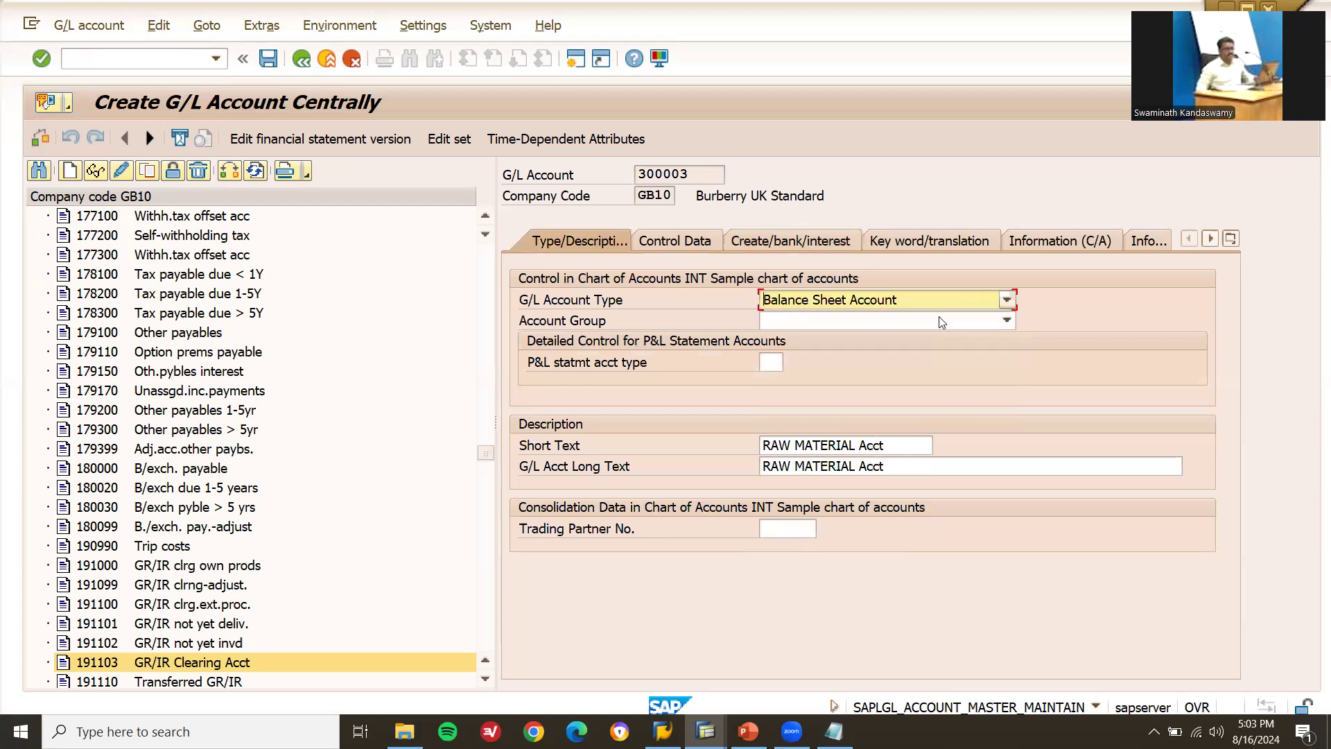
pyautogui.click(938, 320)
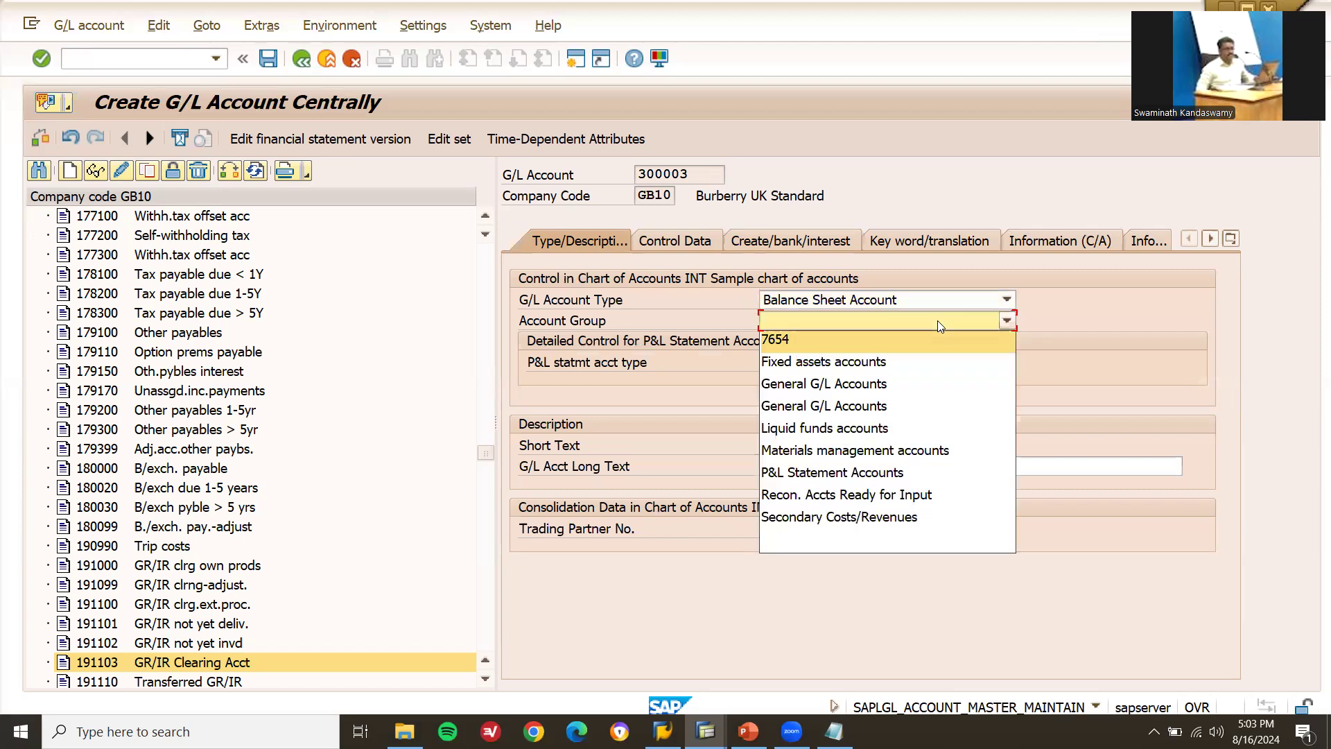
pyautogui.click(905, 451)
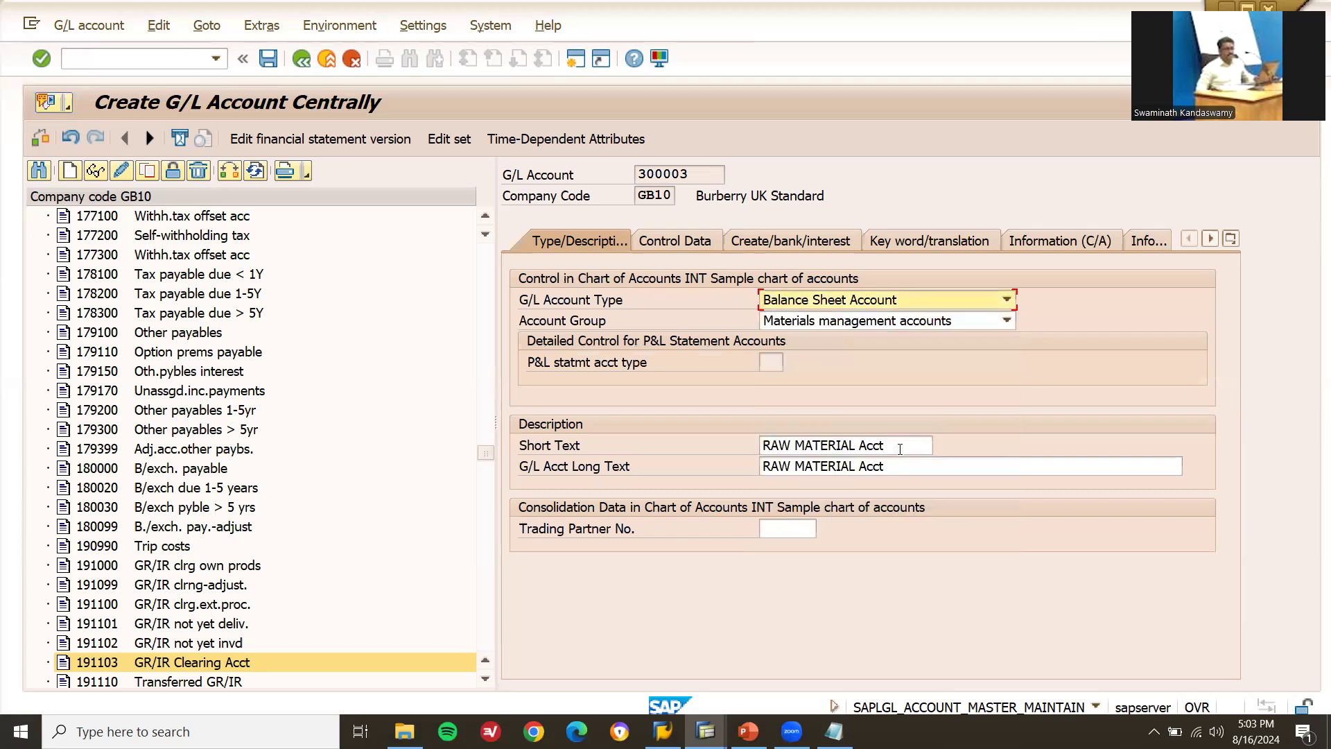
# Step: Keep balances in local currency only and set tax category '-'
pyautogui.click(678, 244)
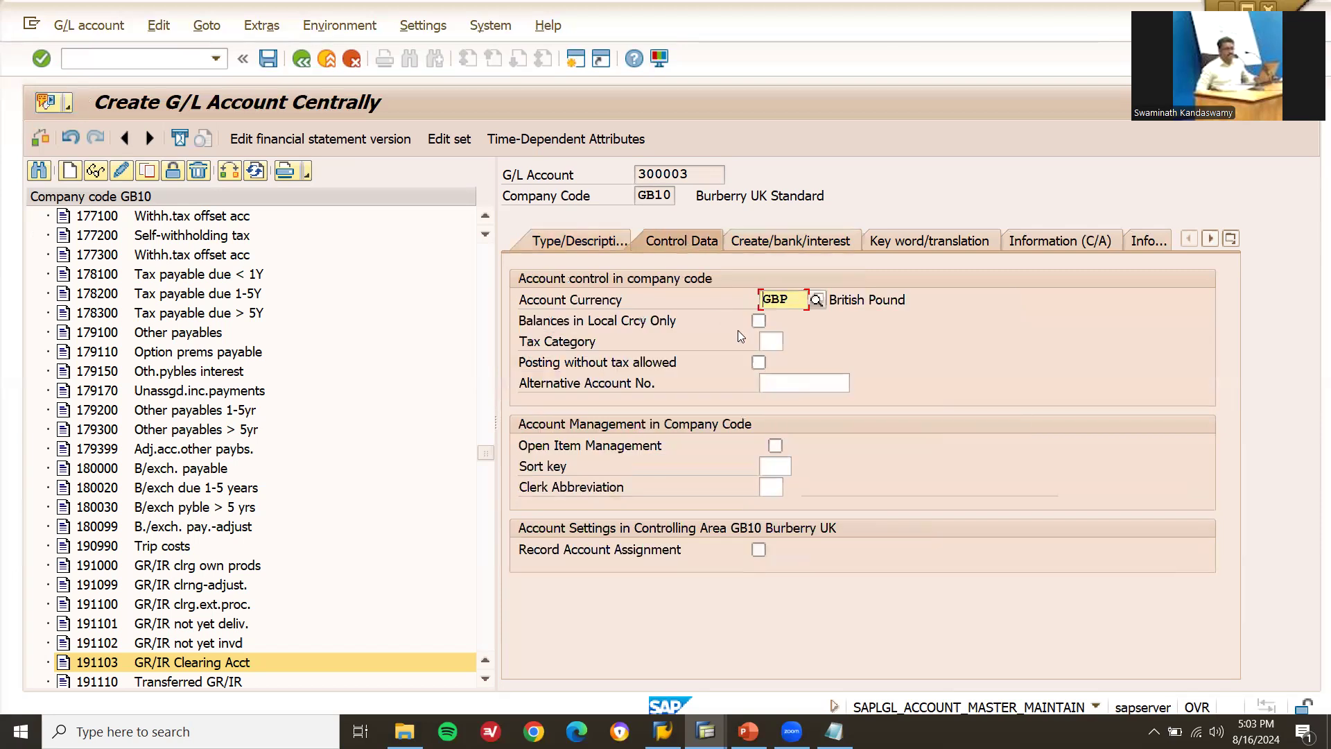
pyautogui.click(759, 321)
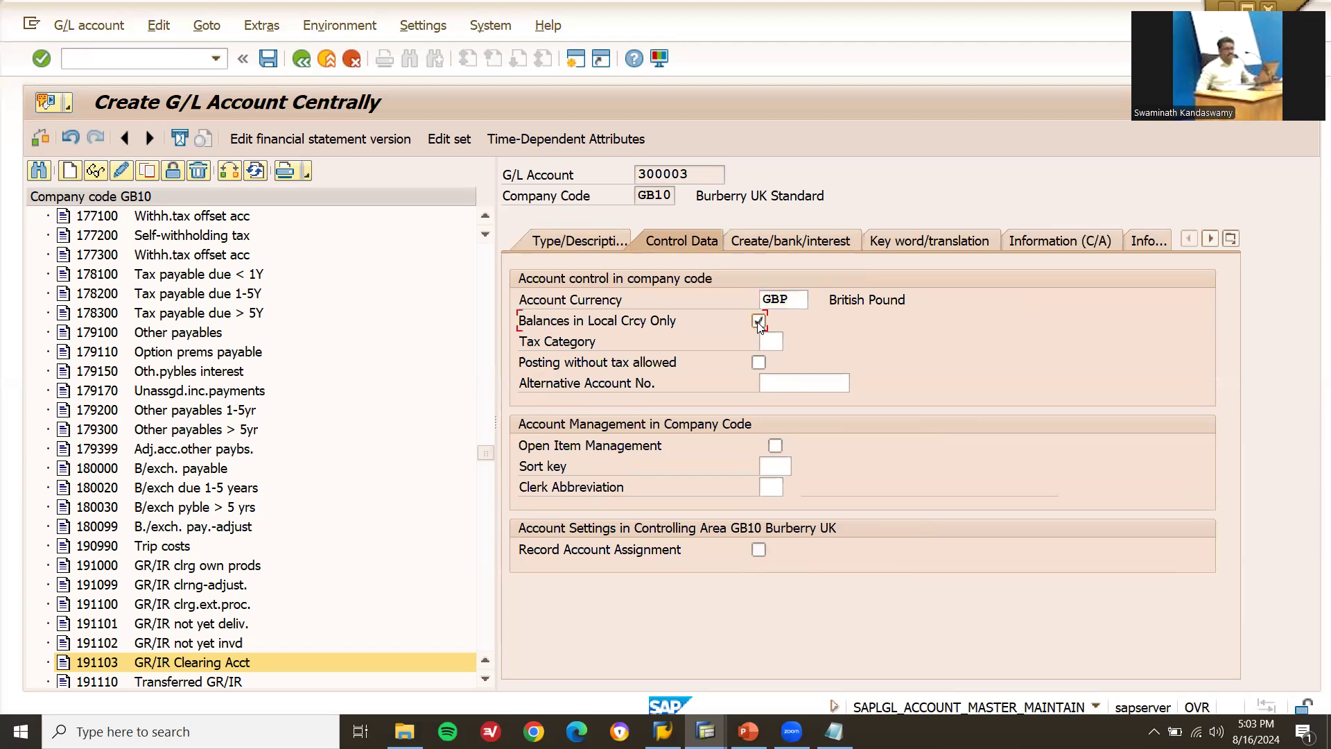
pyautogui.click(771, 342)
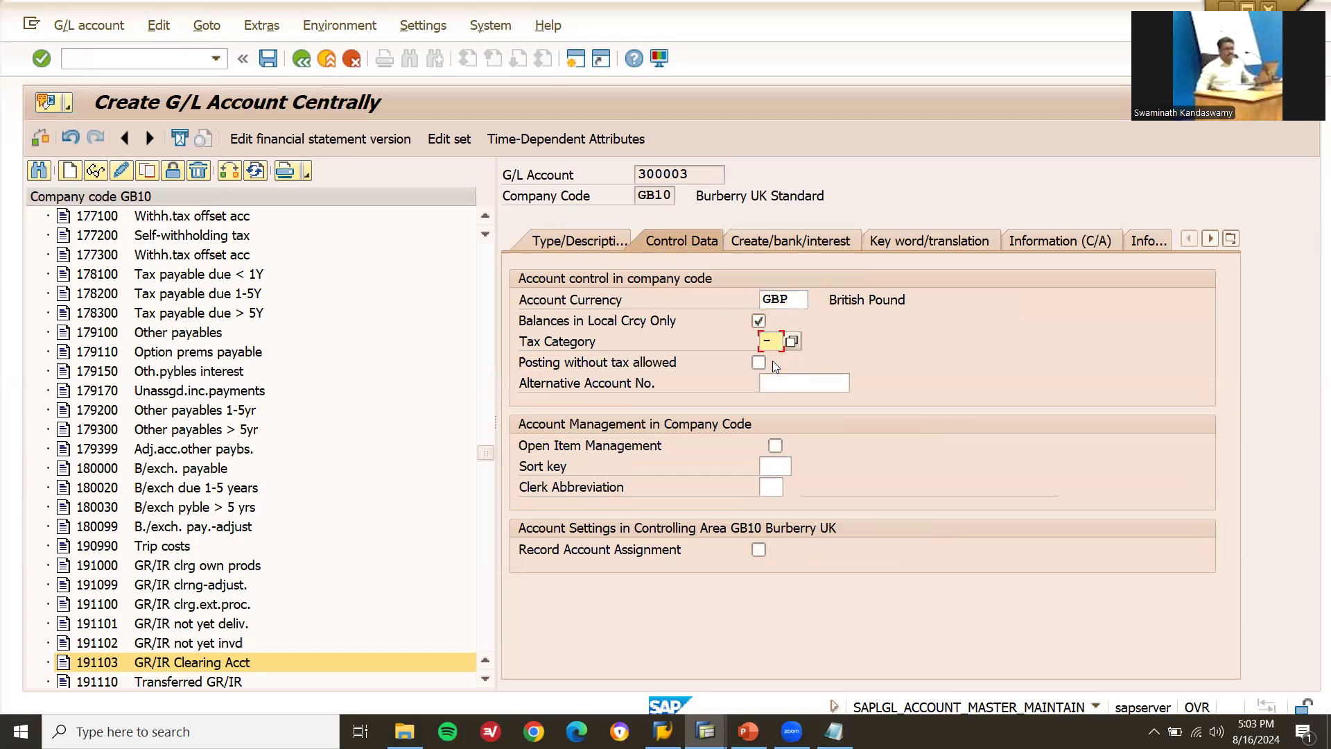
pyautogui.press('Return')
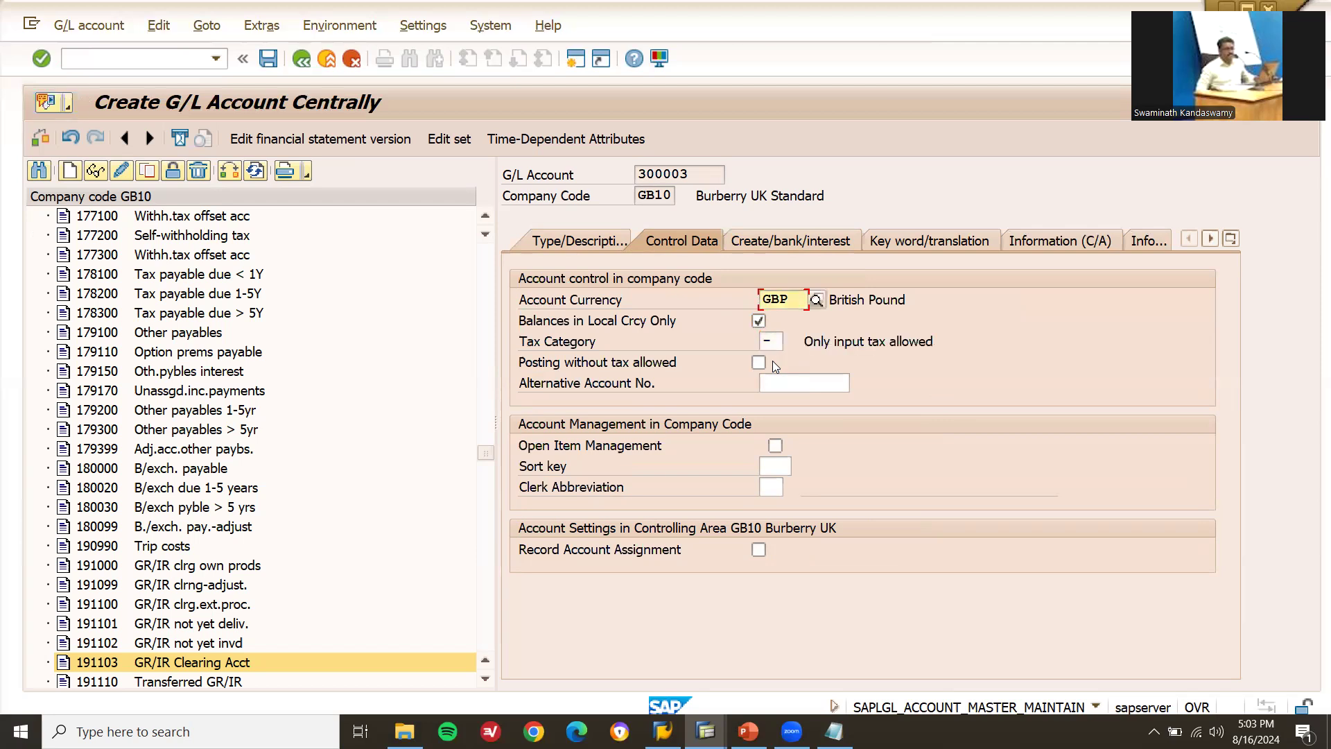
# Step: Set field status group G006 and Post Automatically Only, then save account 300003
pyautogui.click(791, 240)
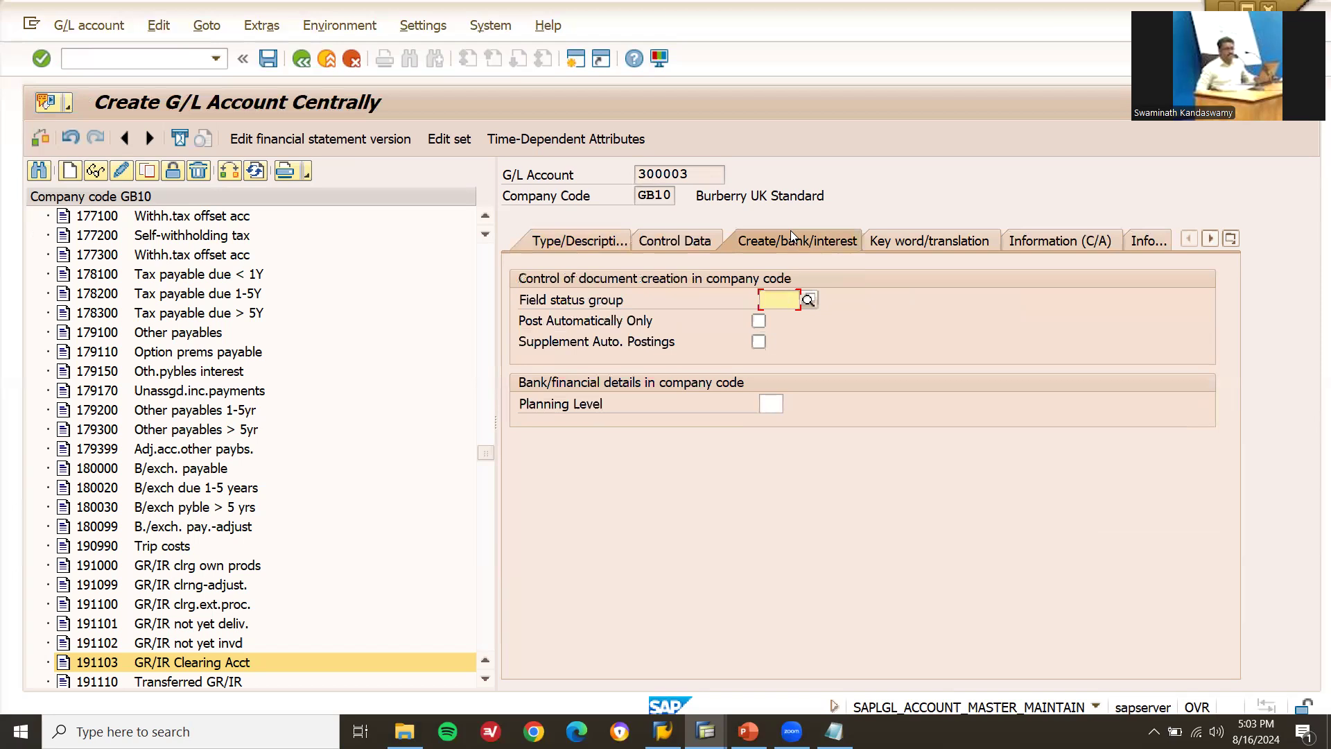
pyautogui.write('g006')
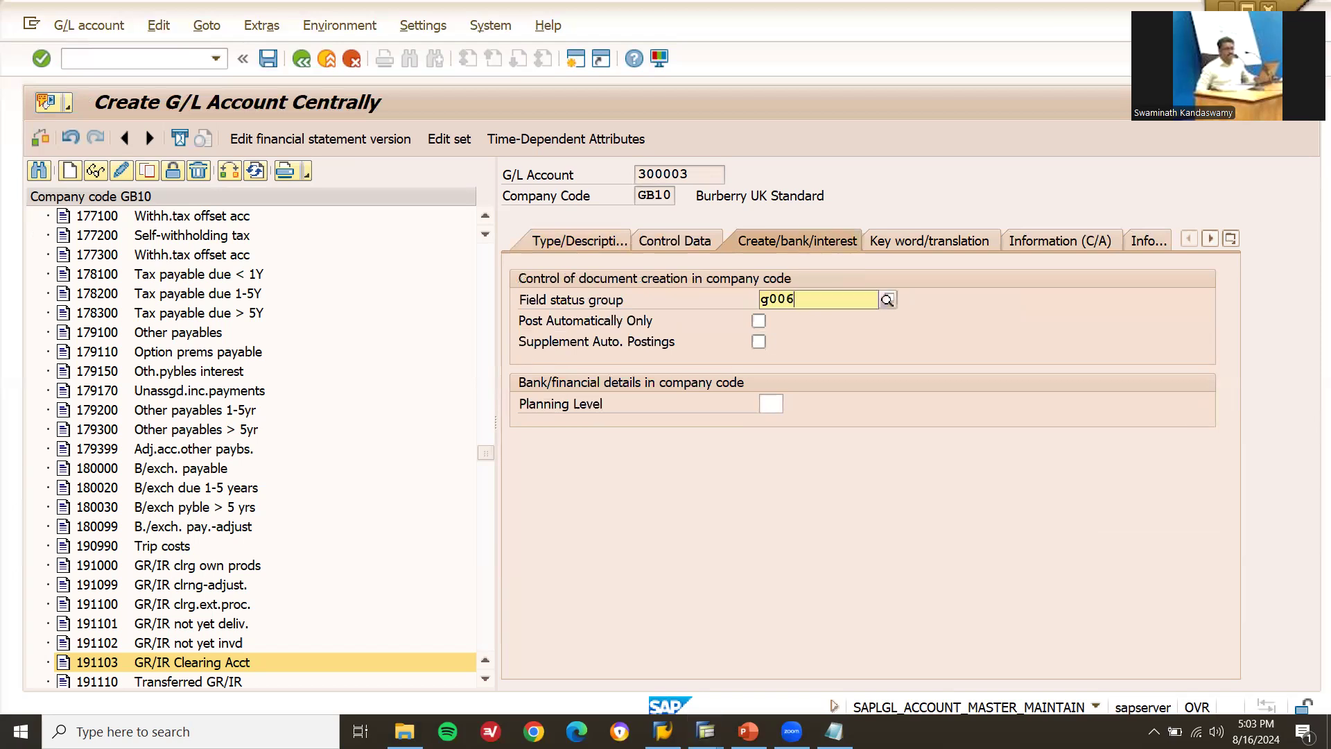
pyautogui.press('Return')
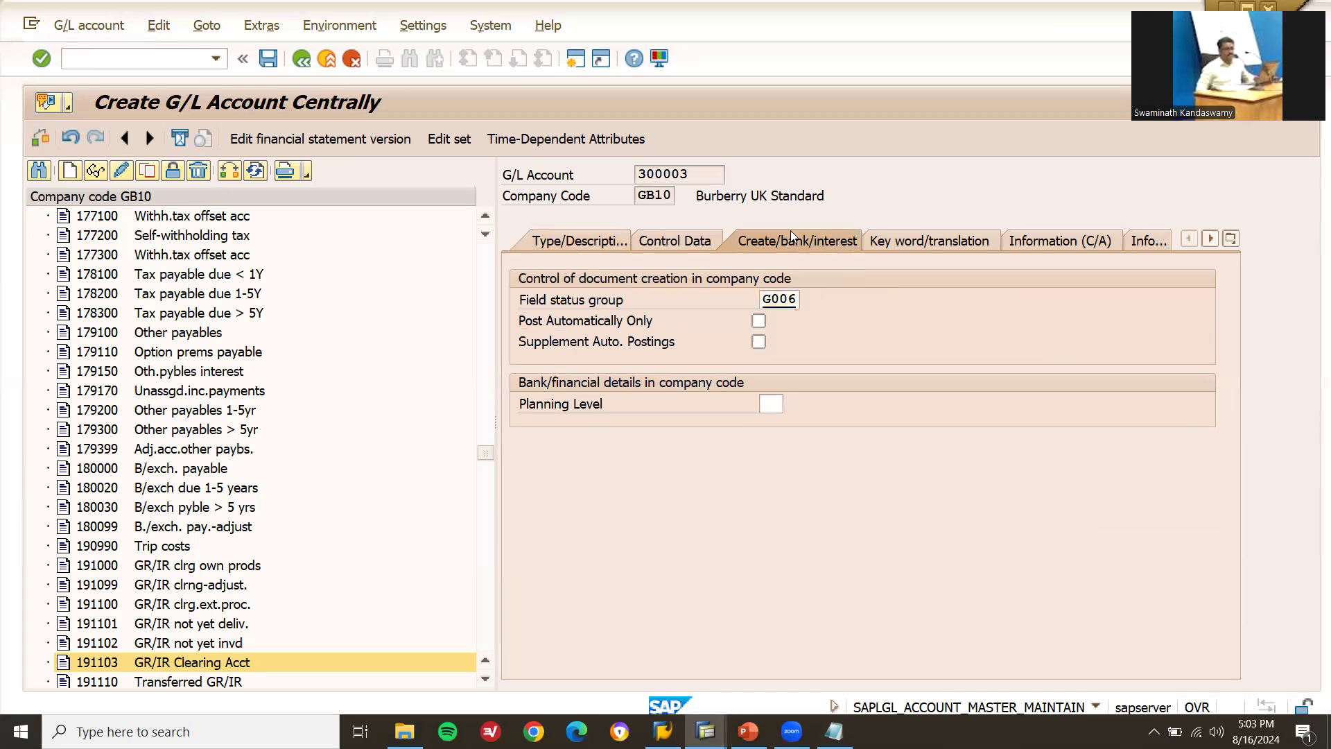
pyautogui.click(758, 321)
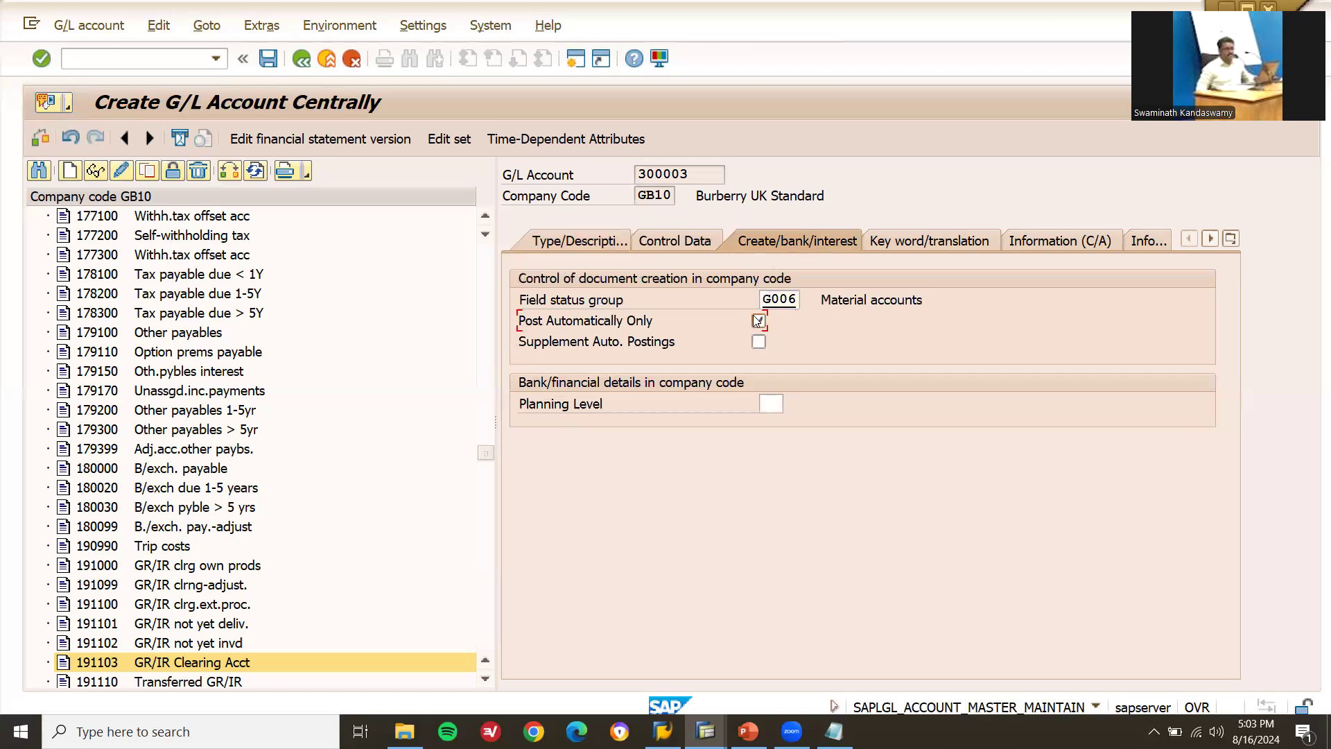
pyautogui.hotkey('ctrl', 's')
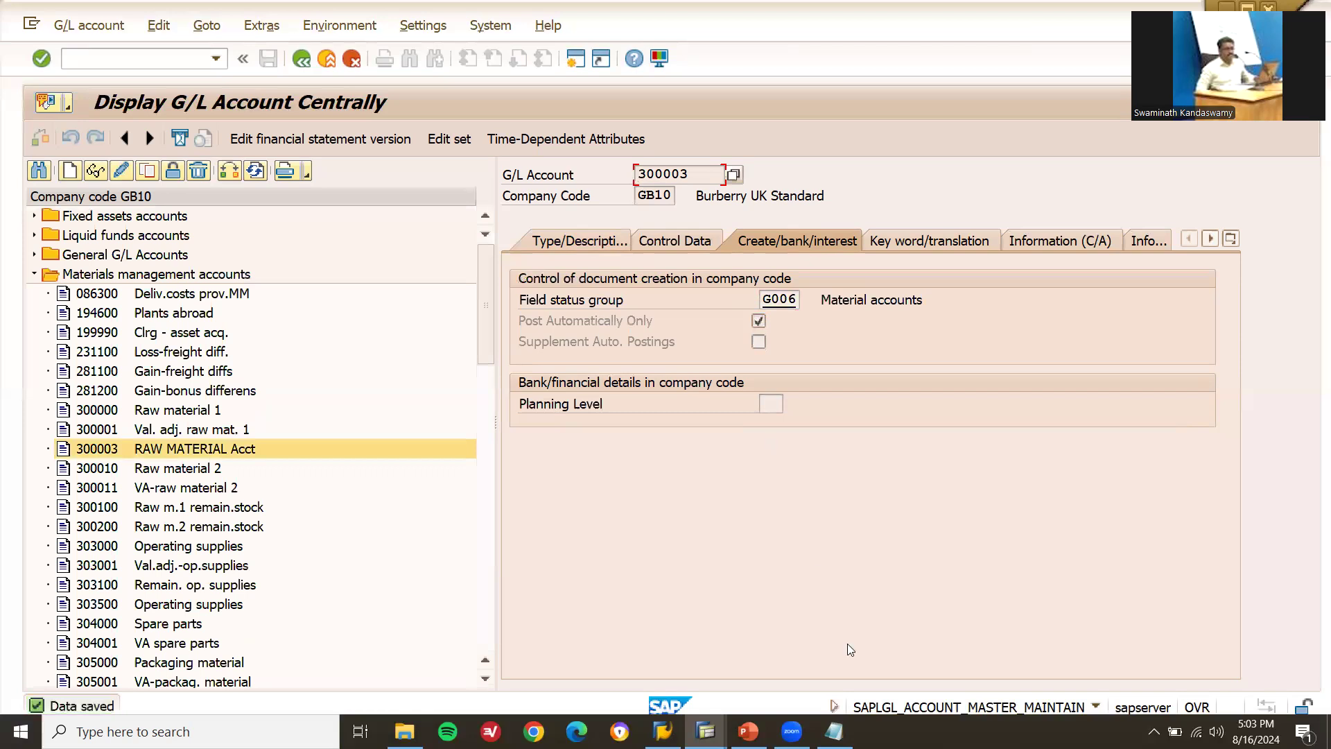
# Step: Add '300003 BSX' as a second line in the Notepad note
pyautogui.hotkey('alt', 'Tab')
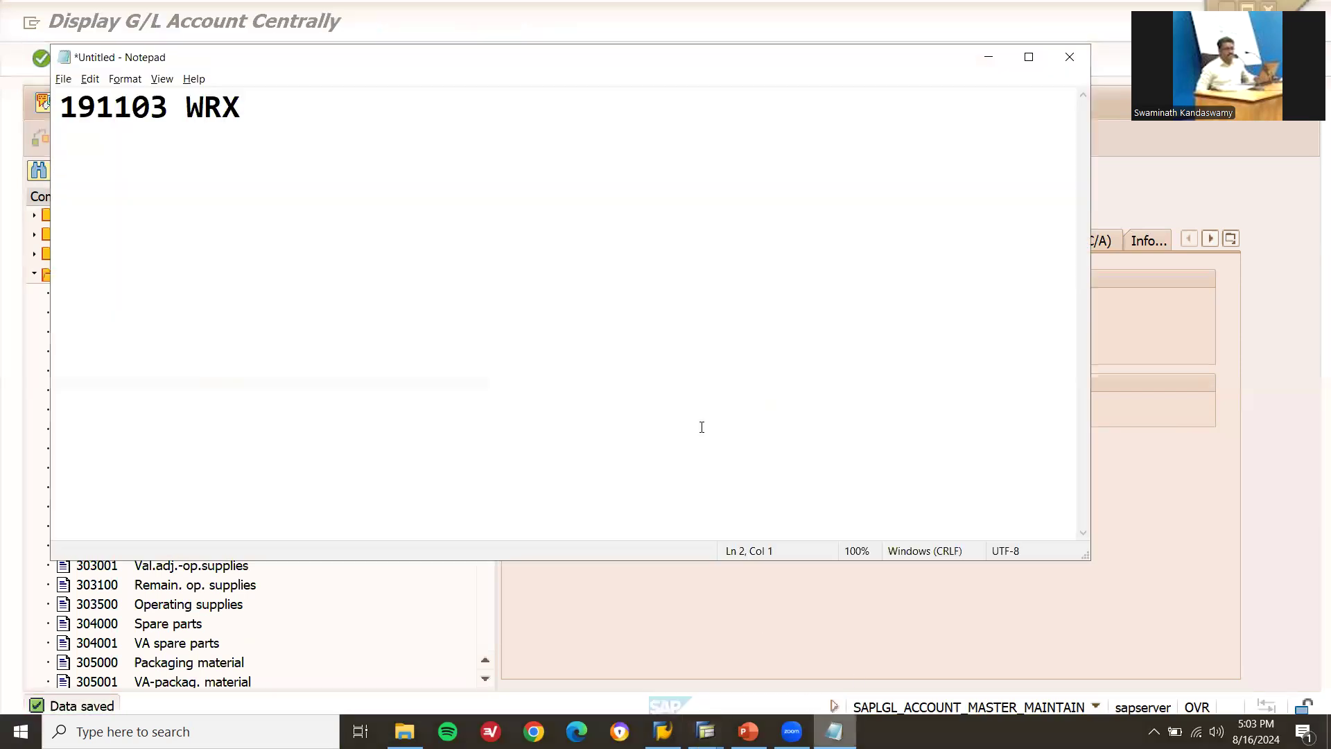
pyautogui.write('30')
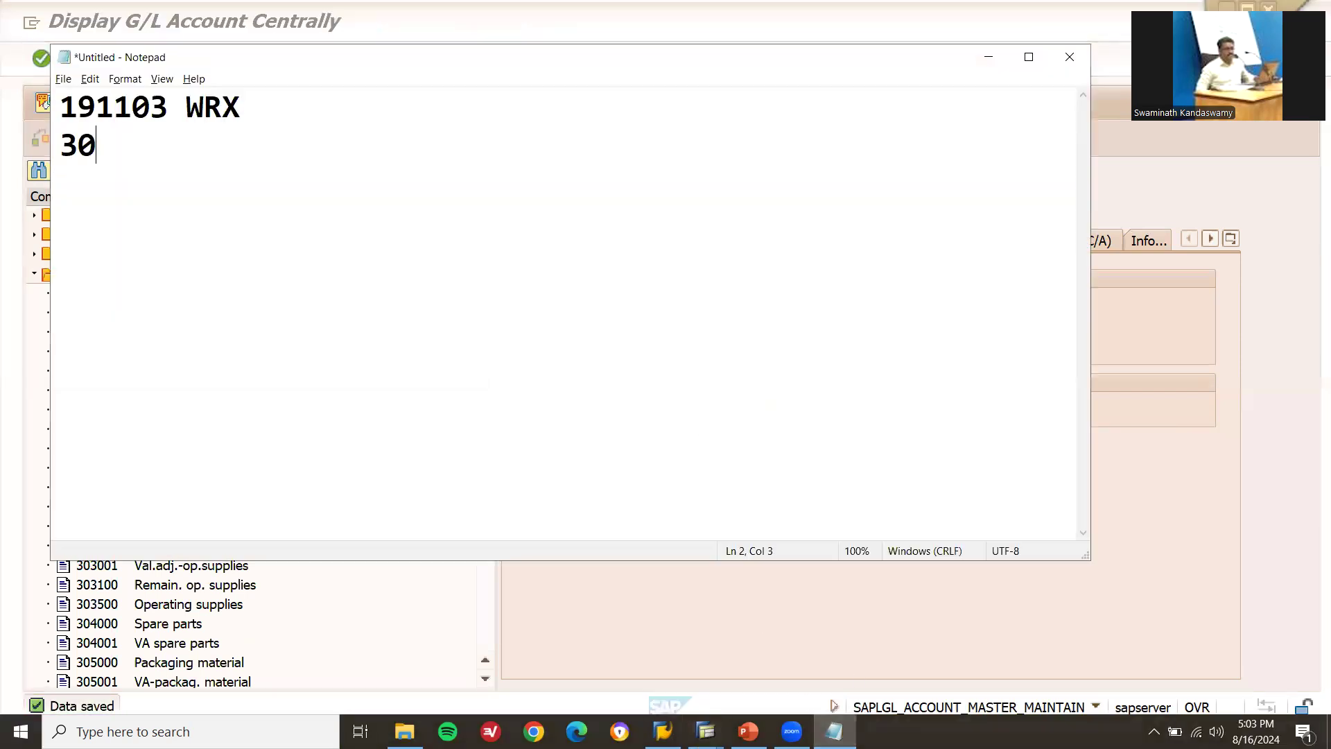
pyautogui.write('0003')
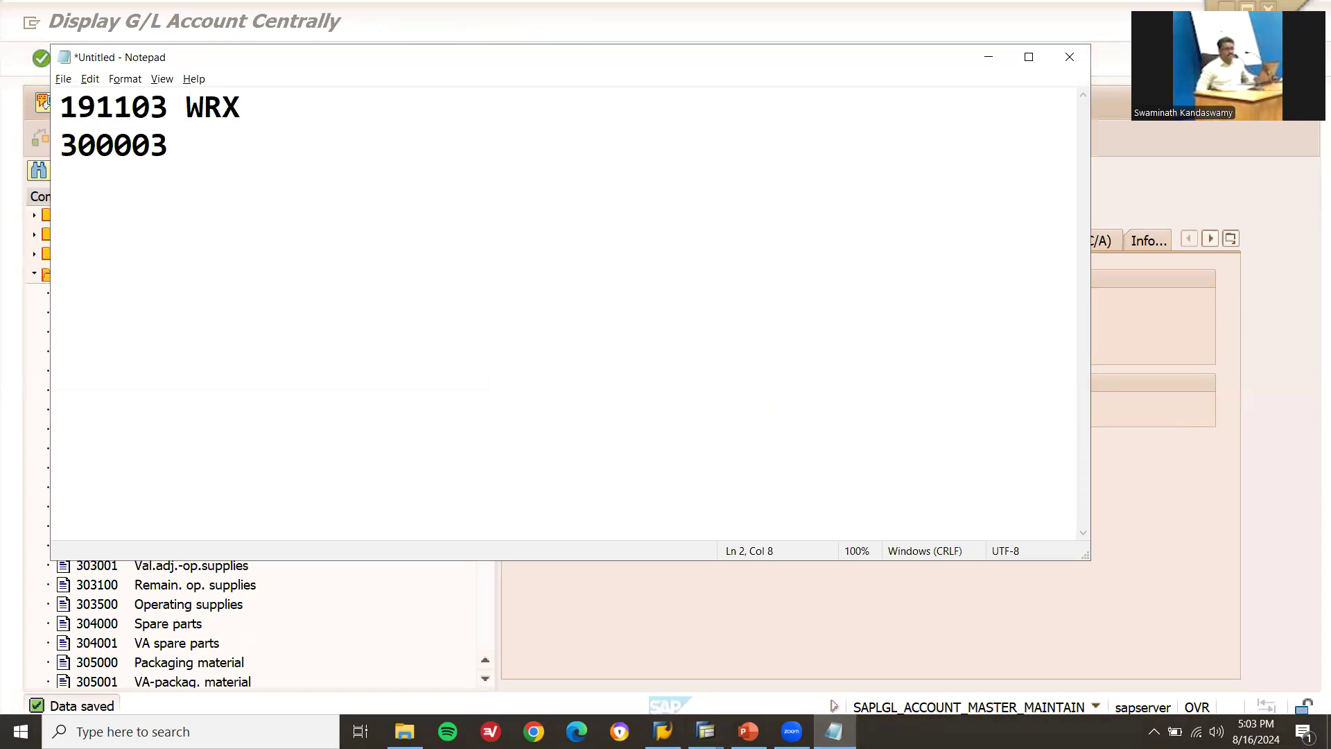
pyautogui.hotkey('alt', 'Tab')
pyautogui.hotkey('alt', 'Tab')
pyautogui.write('BSX')
pyautogui.press('Return')
pyautogui.hotkey('alt', 'Tab')
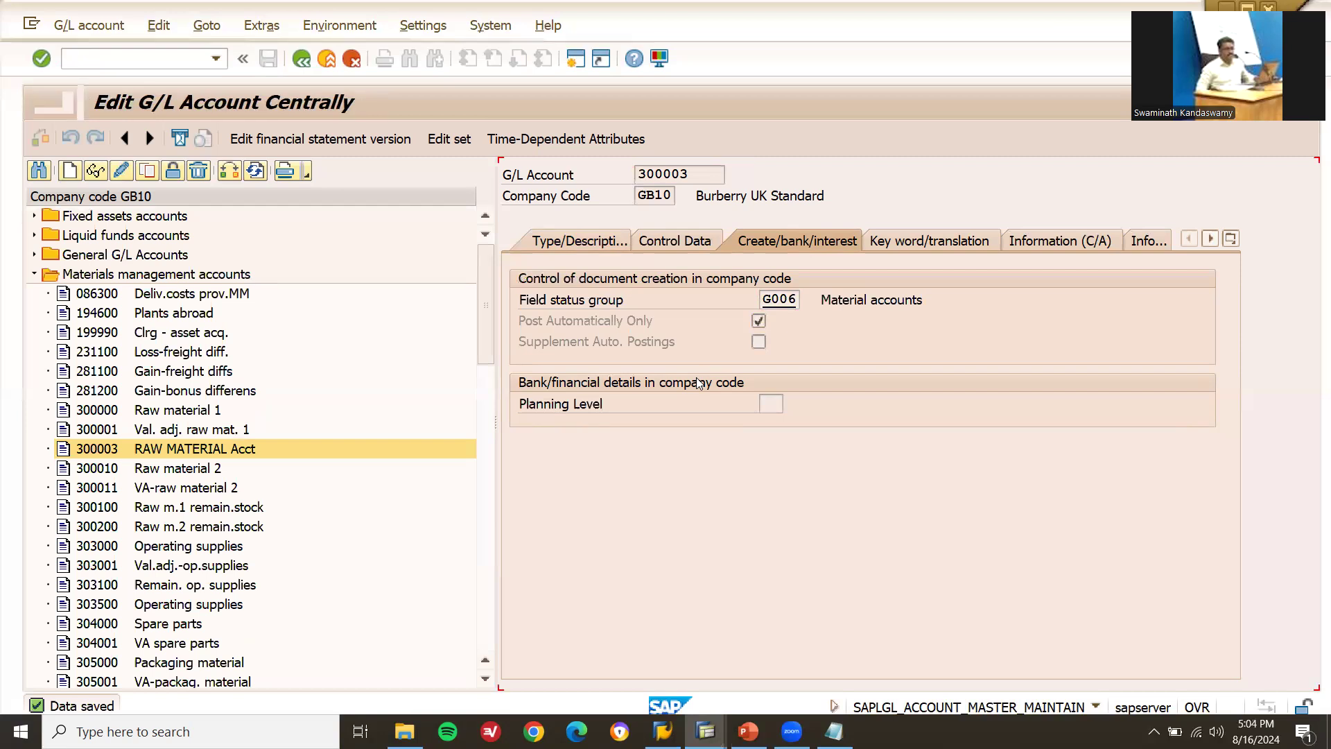
# Step: In OBYC, open the BSX account assignments for chart of accounts INT
pyautogui.press('F3')
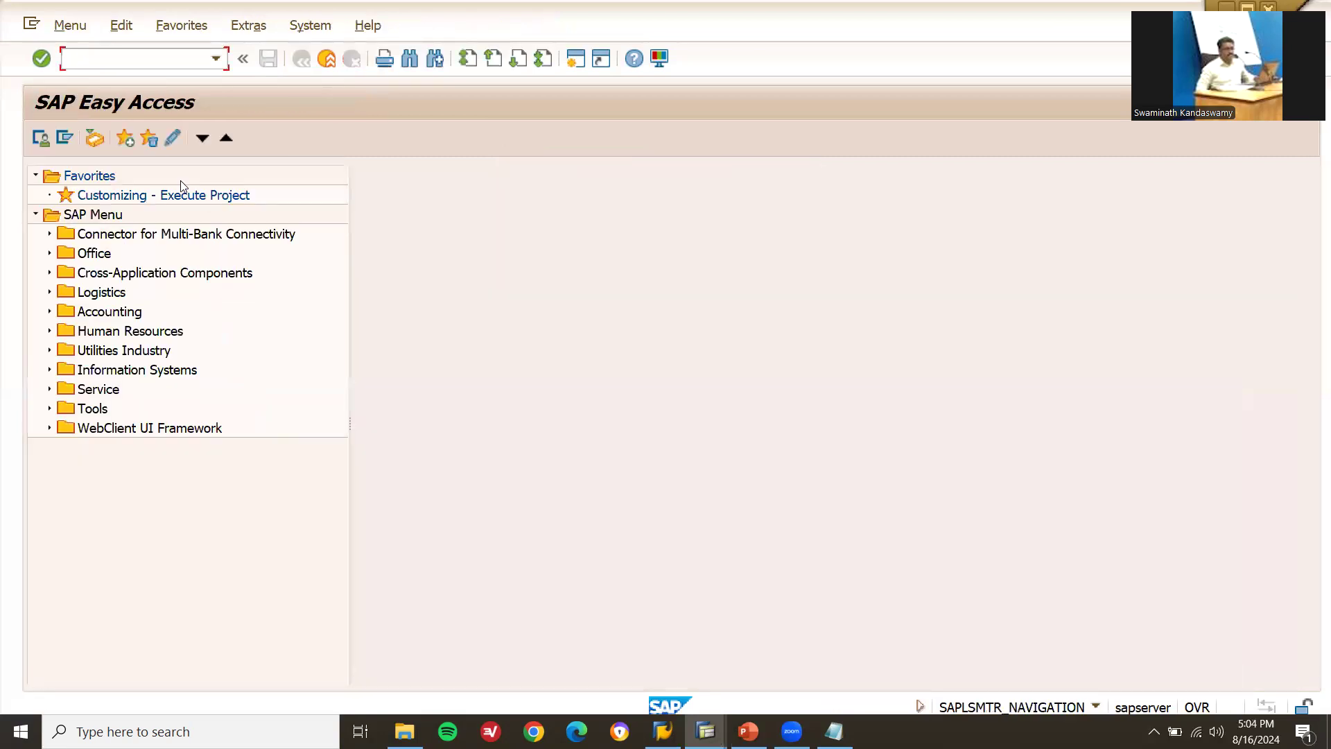
pyautogui.write('OBYC')
pyautogui.press('Return')
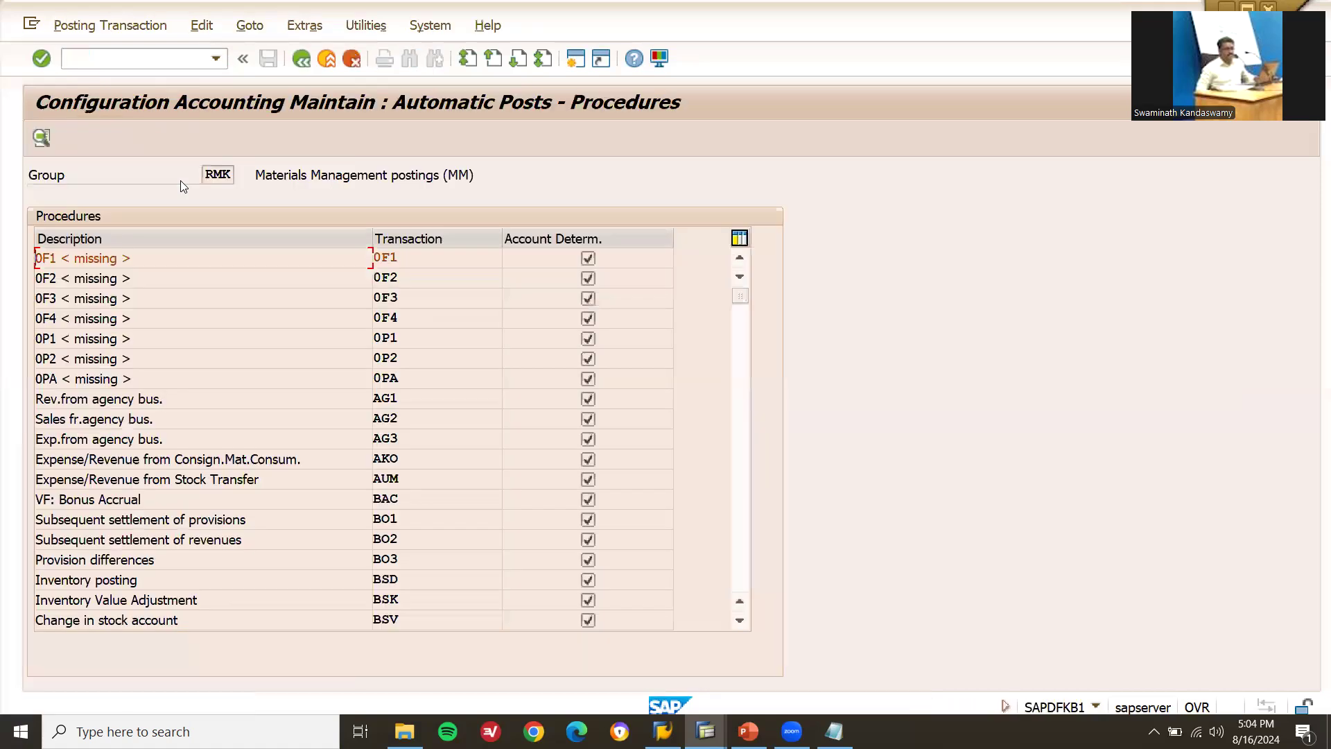
pyautogui.click(739, 620)
pyautogui.click(739, 621)
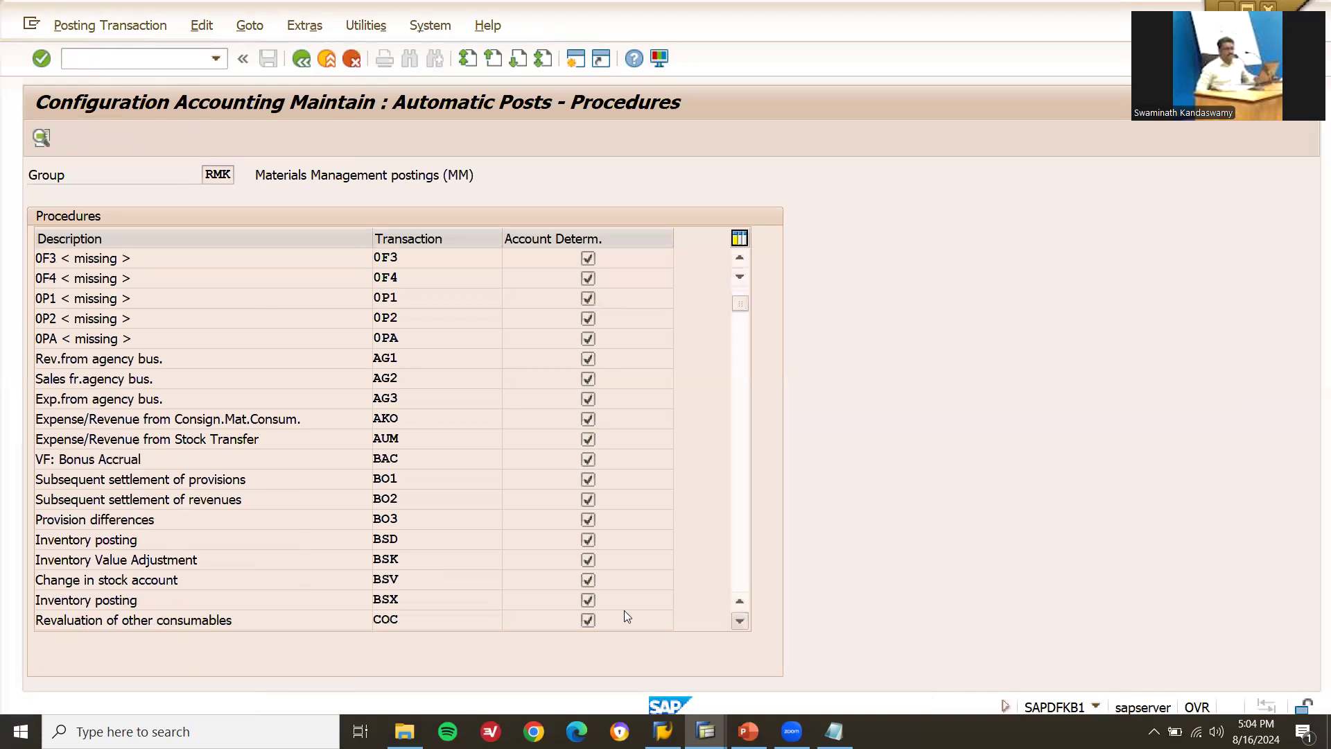
pyautogui.scroll(-1, 504, 612)
pyautogui.doubleClick(473, 584)
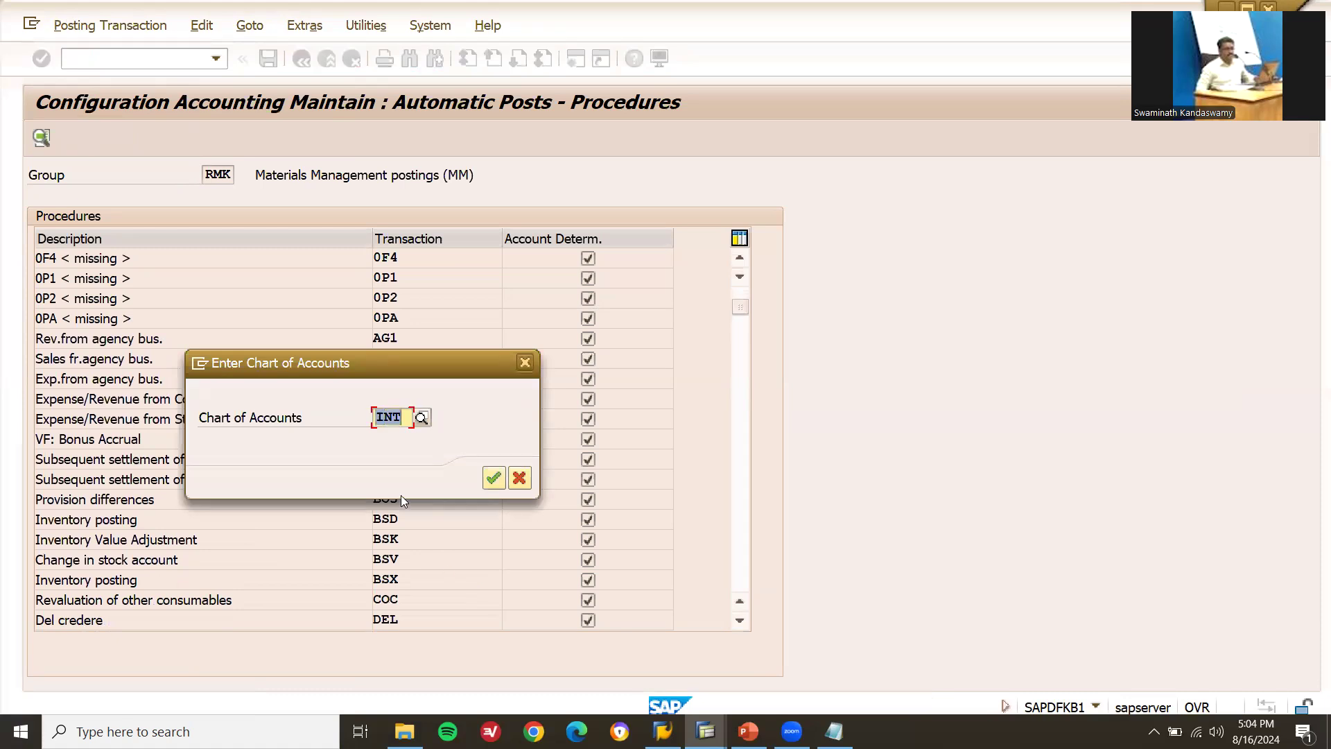
pyautogui.press('Return')
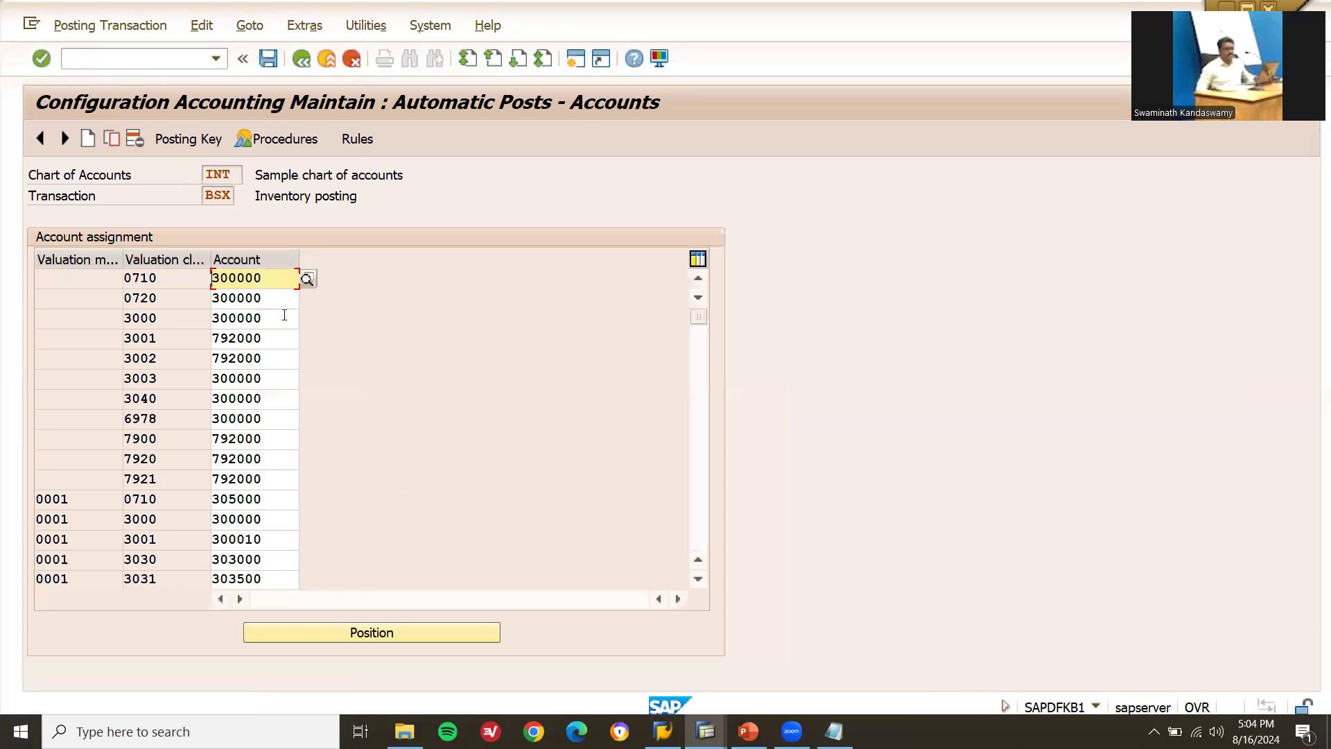
# Step: Replace BSX account 300000 with 300003 for valuation class 3000, copied from the Notepad notes
pyautogui.click(285, 317)
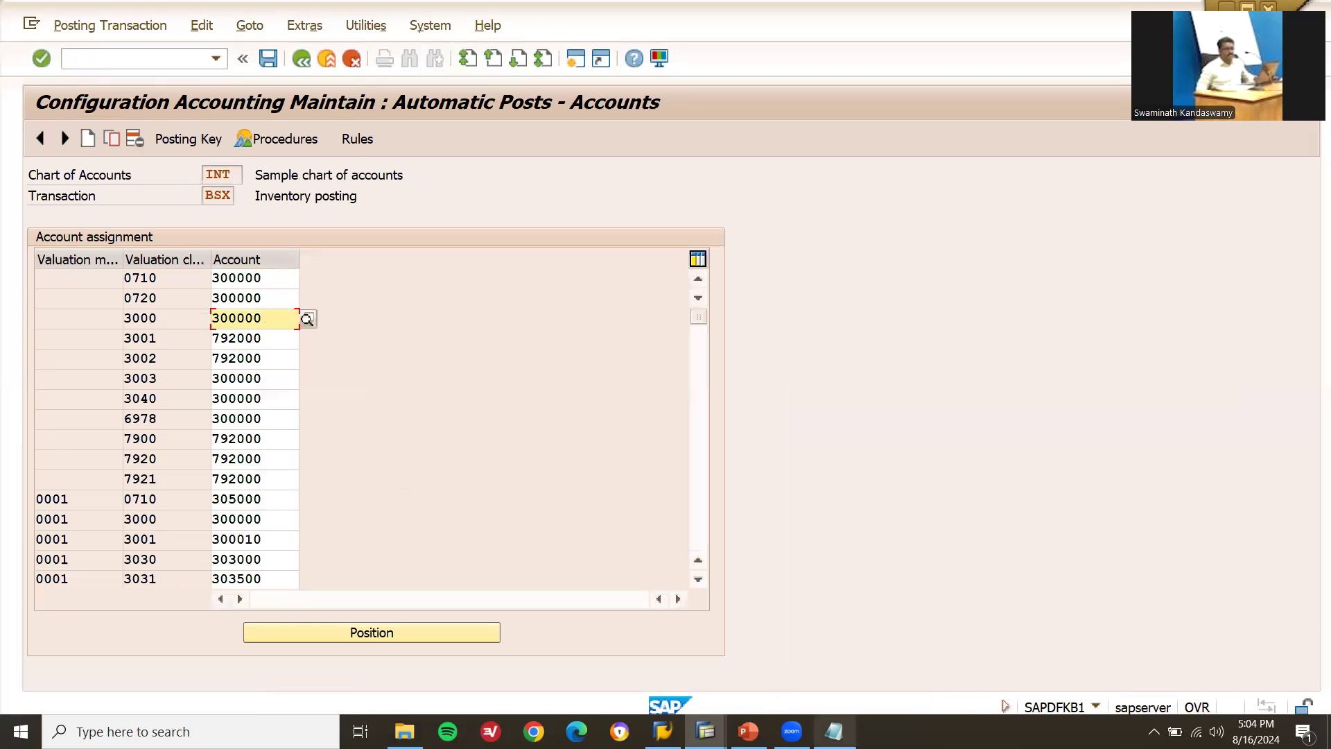
pyautogui.click(834, 732)
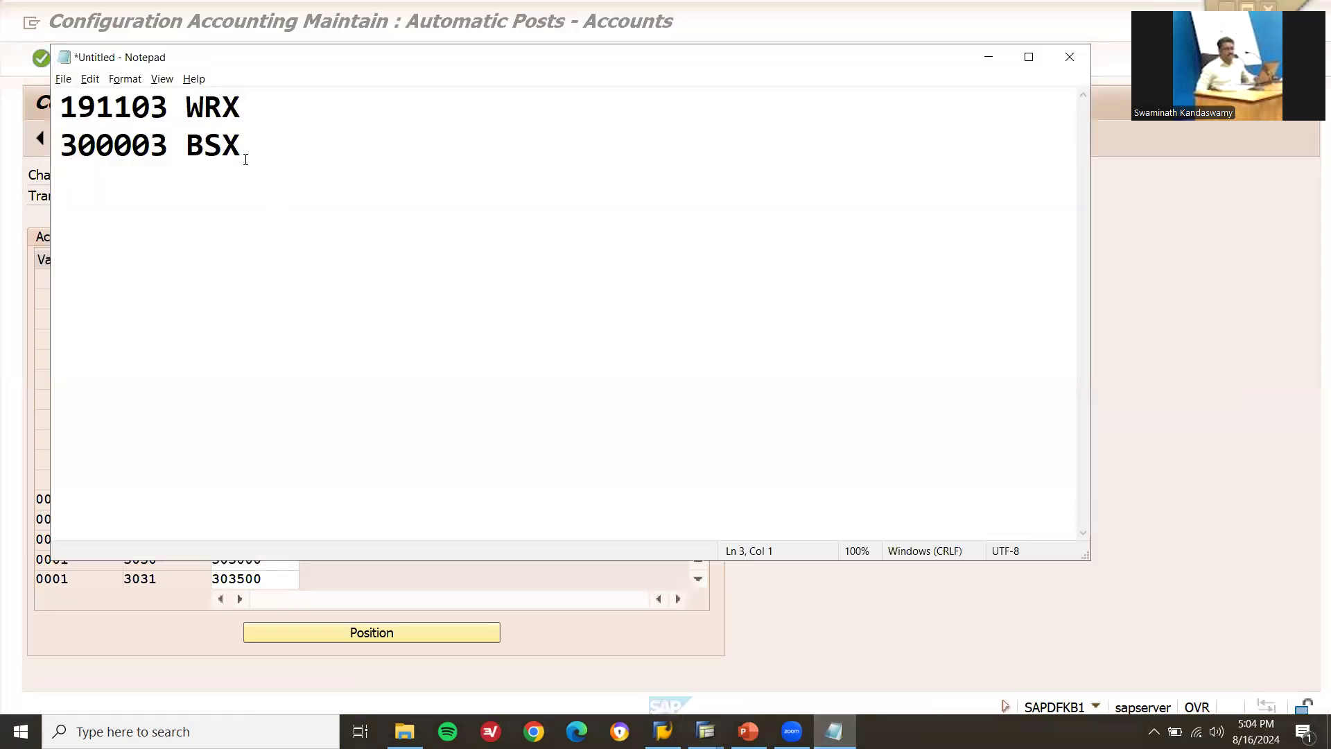
pyautogui.doubleClick(150, 155)
pyautogui.hotkey('ctrl', 'c')
pyautogui.hotkey('alt', 'Tab')
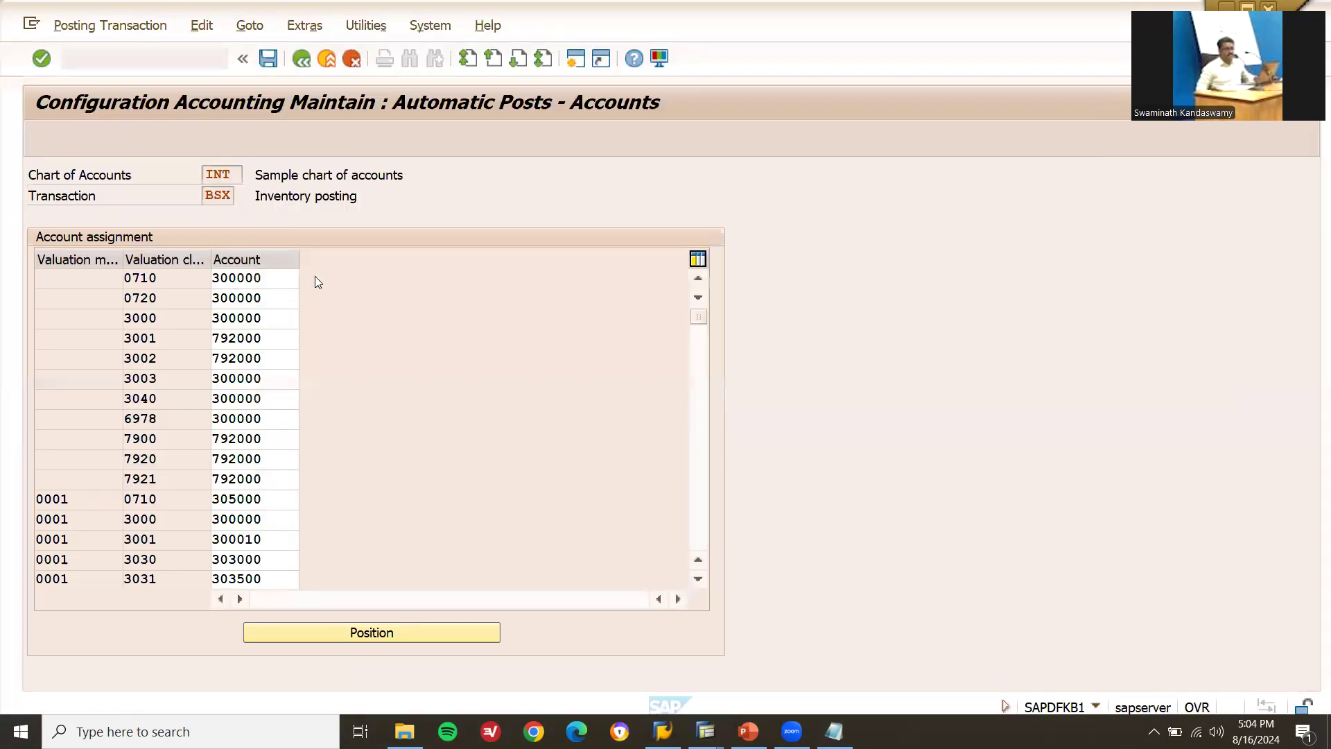
pyautogui.hotkey('shift', 'Home')
pyautogui.hotkey('ctrl', 'v')
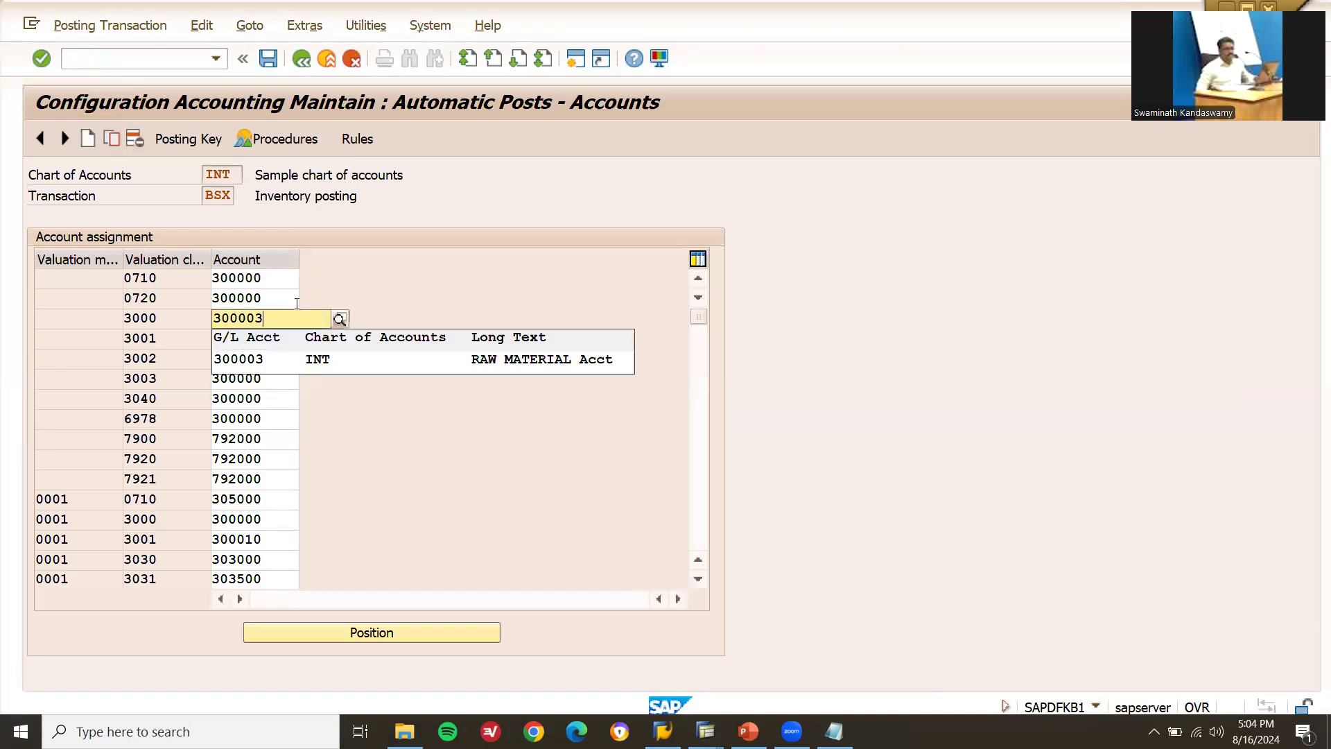
pyautogui.press('Return')
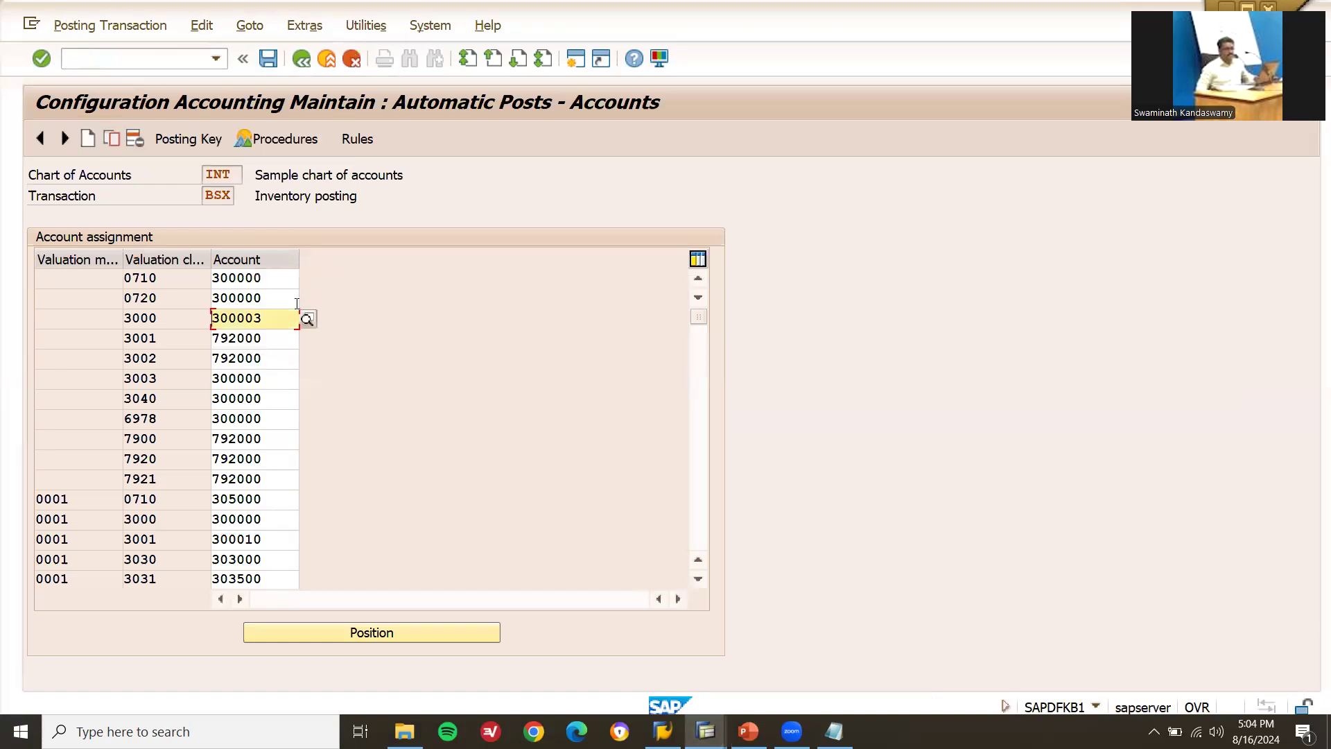
pyautogui.click(198, 323)
# Step: Save the BSX assignment under the customizing request and return to the SAP Easy Access session
pyautogui.hotkey('ctrl', 's')
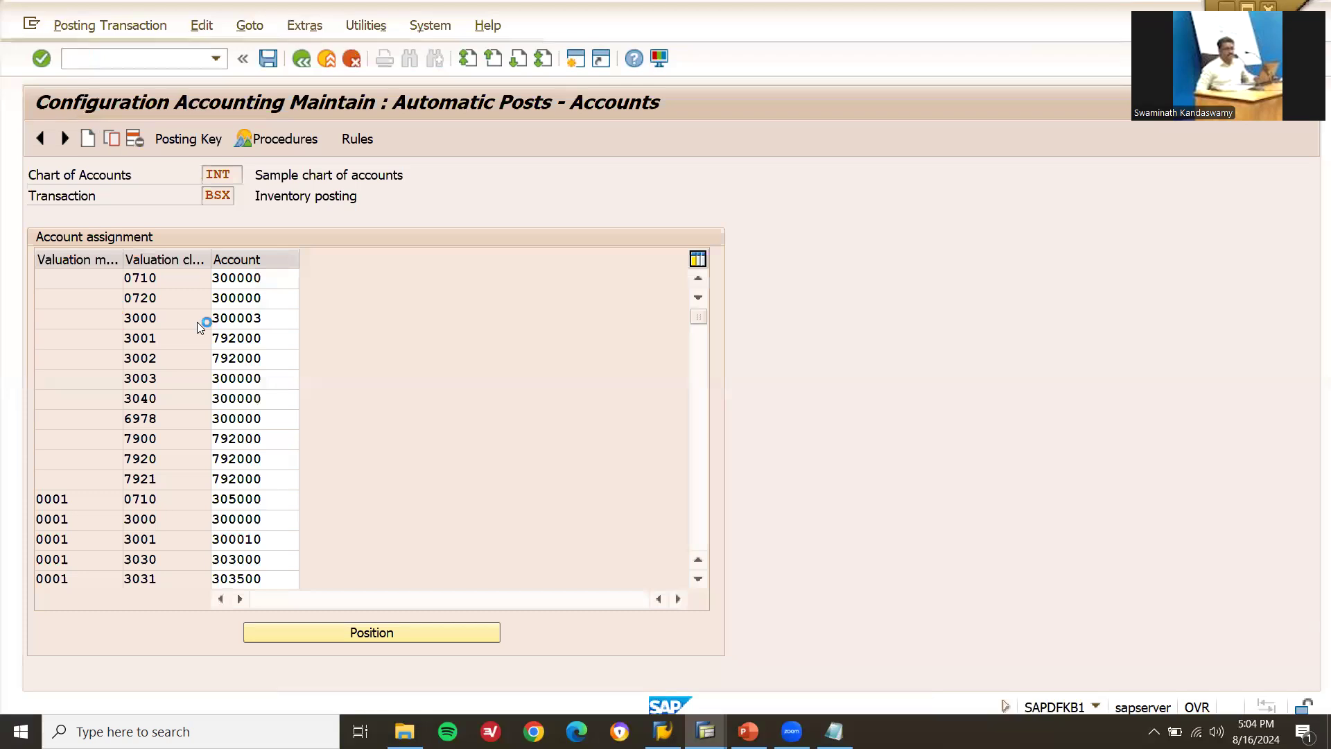
pyautogui.click(373, 352)
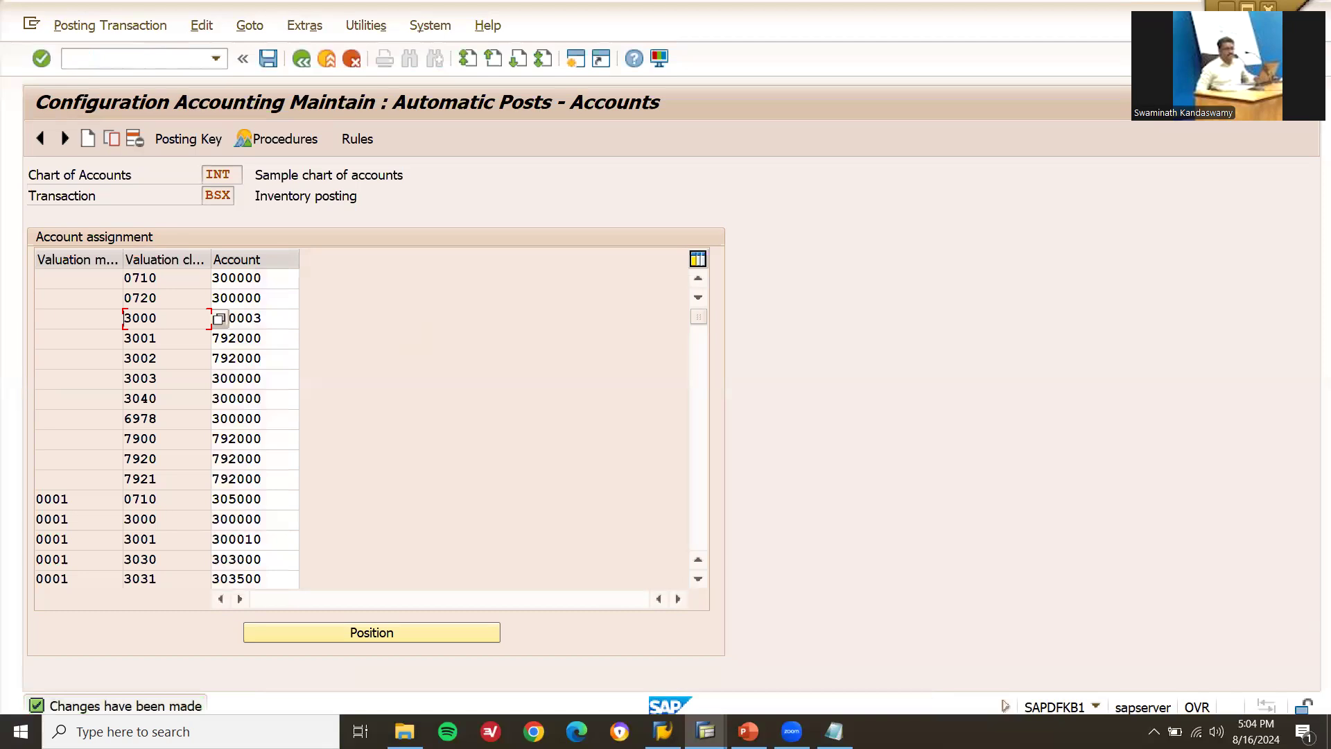
pyautogui.click(706, 731)
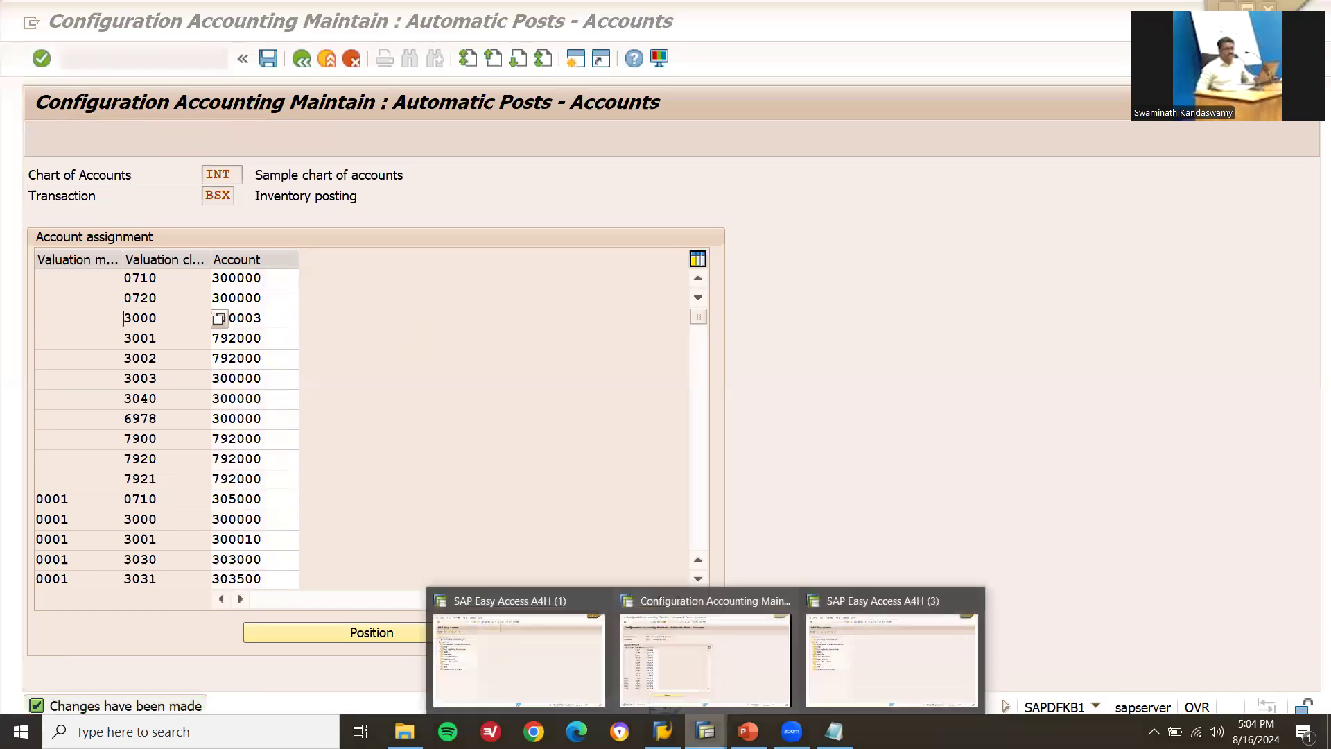
pyautogui.click(888, 643)
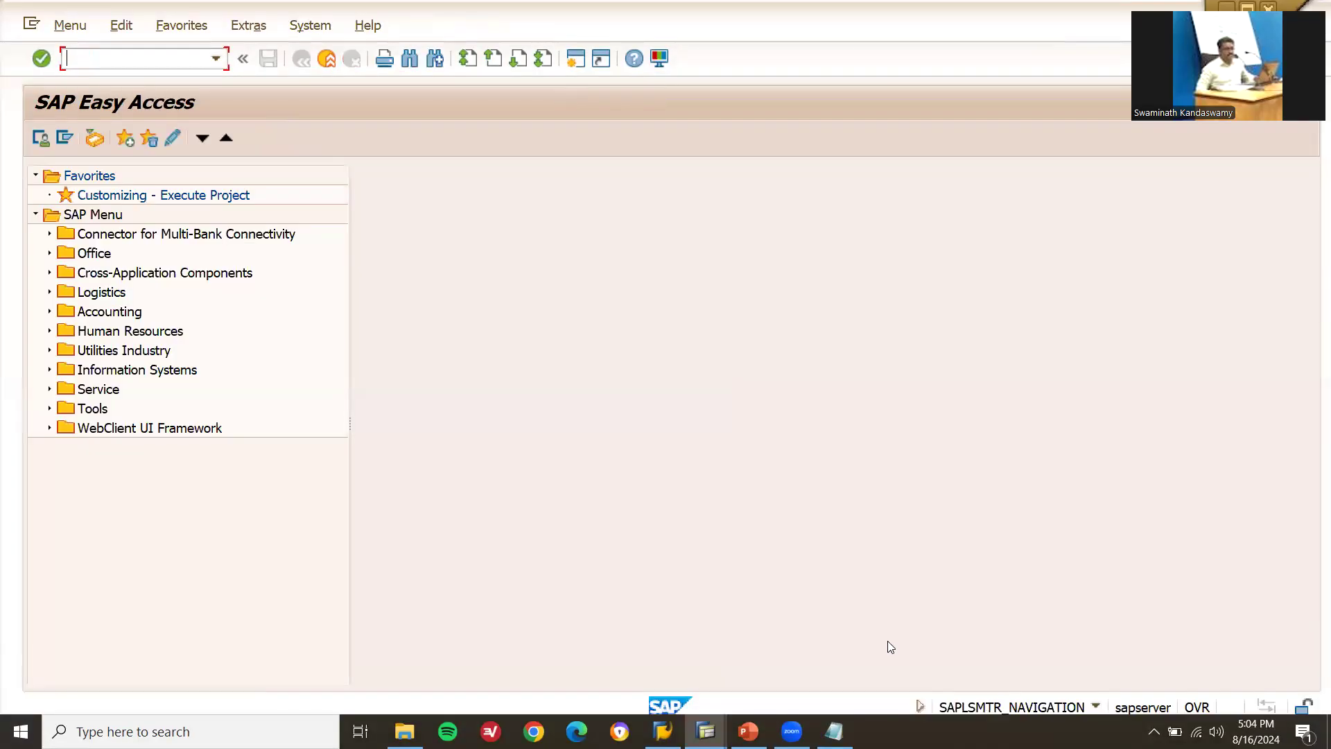
# Step: Display material 60771 in MM03 for plant GJ01 and storage location GJ01
pyautogui.write('MM03')
pyautogui.press('Return')
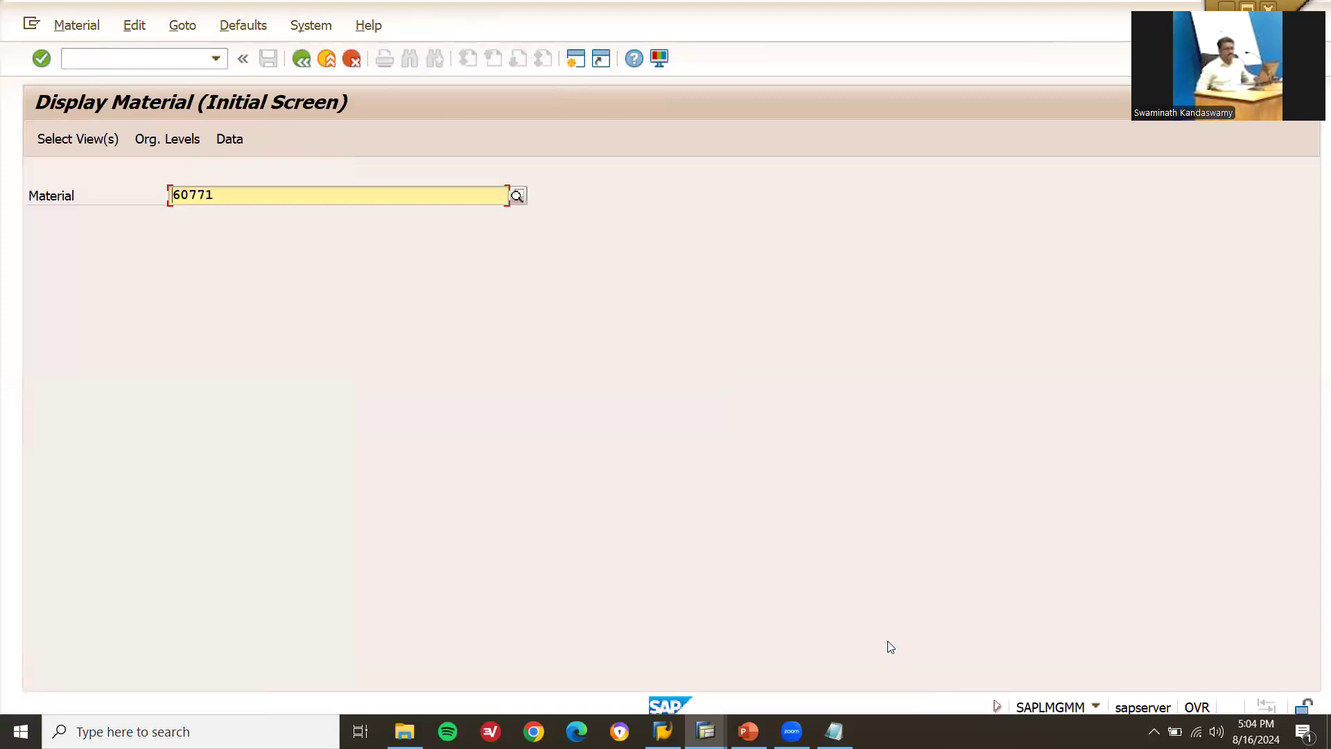
pyautogui.press('Return')
pyautogui.press('Return')
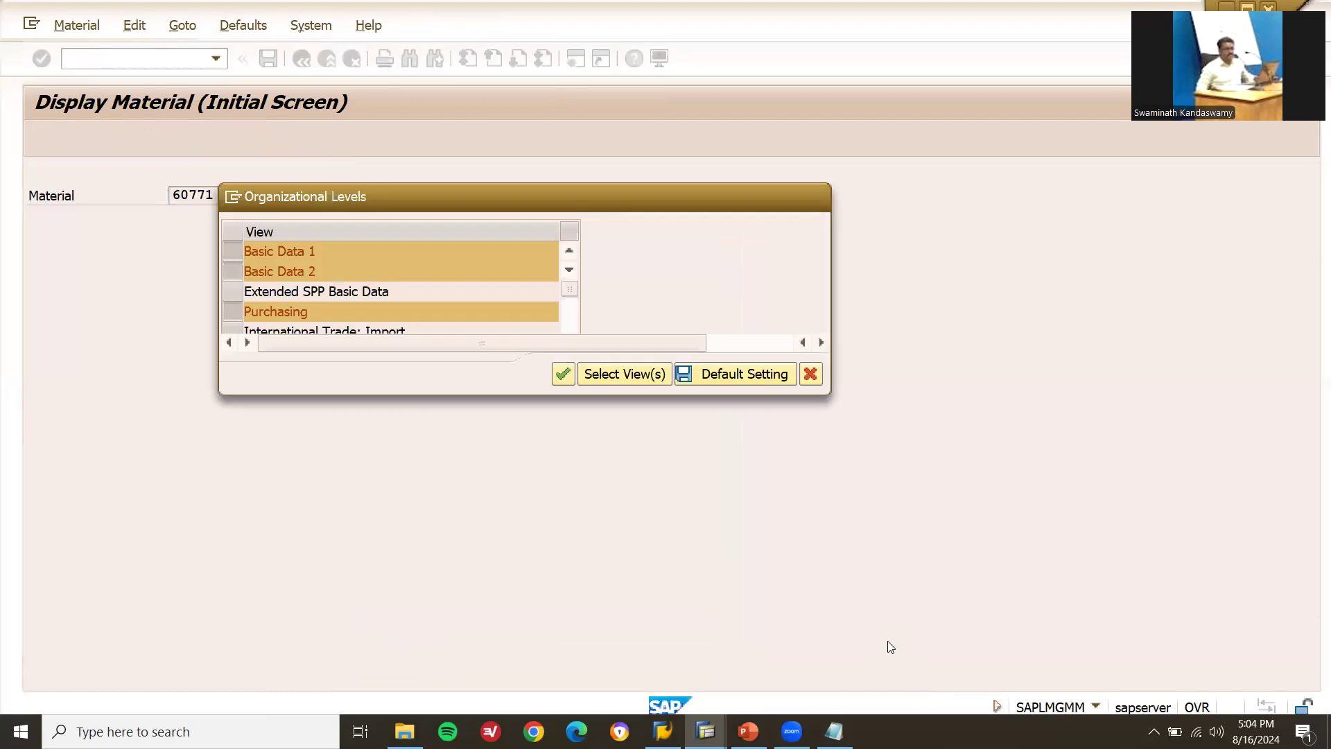
pyautogui.press('F4')
pyautogui.press('Down')
pyautogui.press('Down')
pyautogui.press('Return')
pyautogui.press('F4')
pyautogui.press('Down')
pyautogui.press('Down')
pyautogui.press('Down')
pyautogui.press('Return')
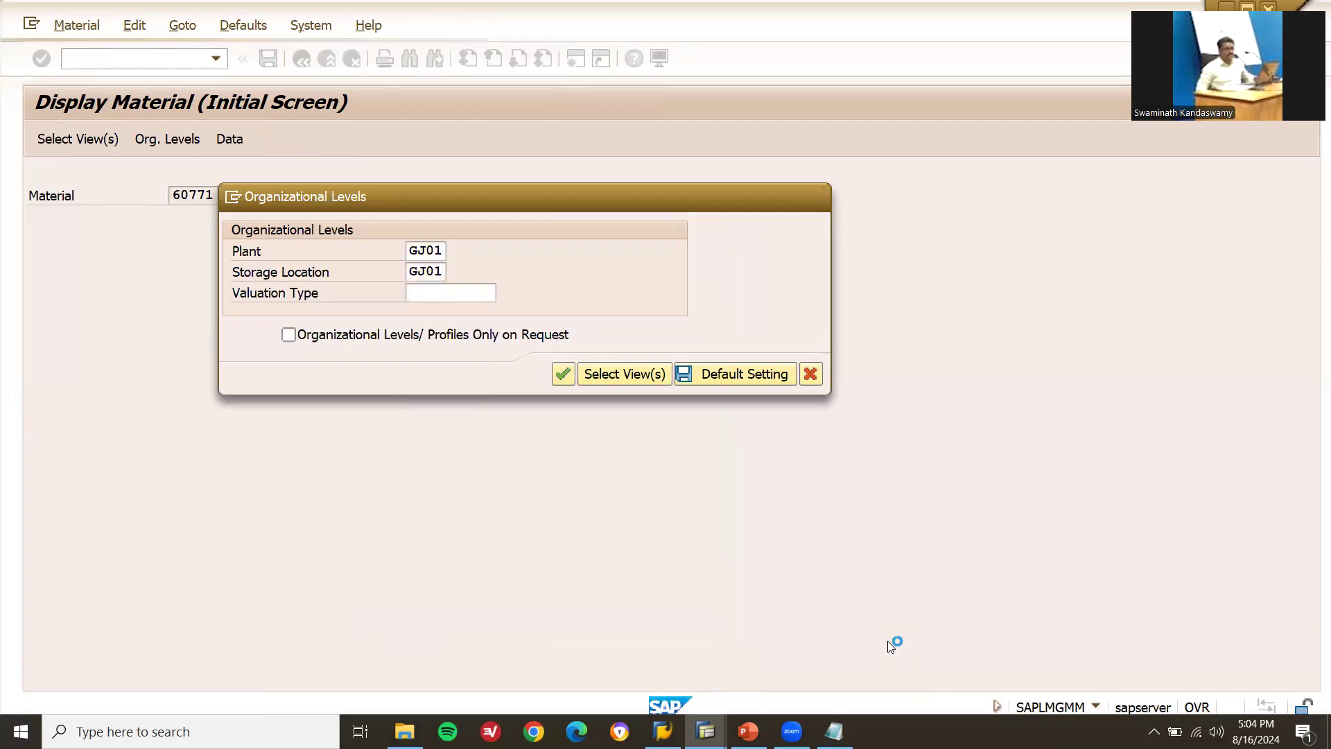
pyautogui.press('Return')
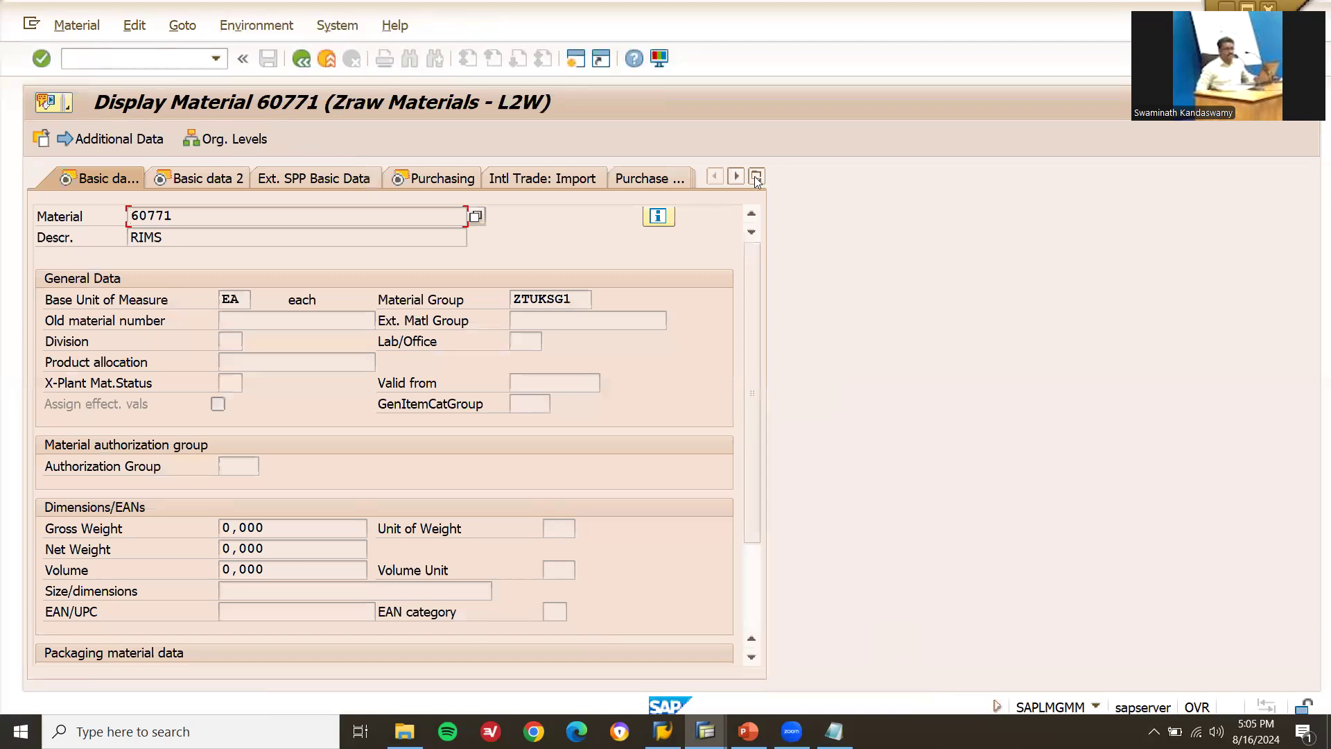
# Step: Check valuation class 3000 in the Accounting 1 view, then return to the BSX assignments
pyautogui.click(757, 177)
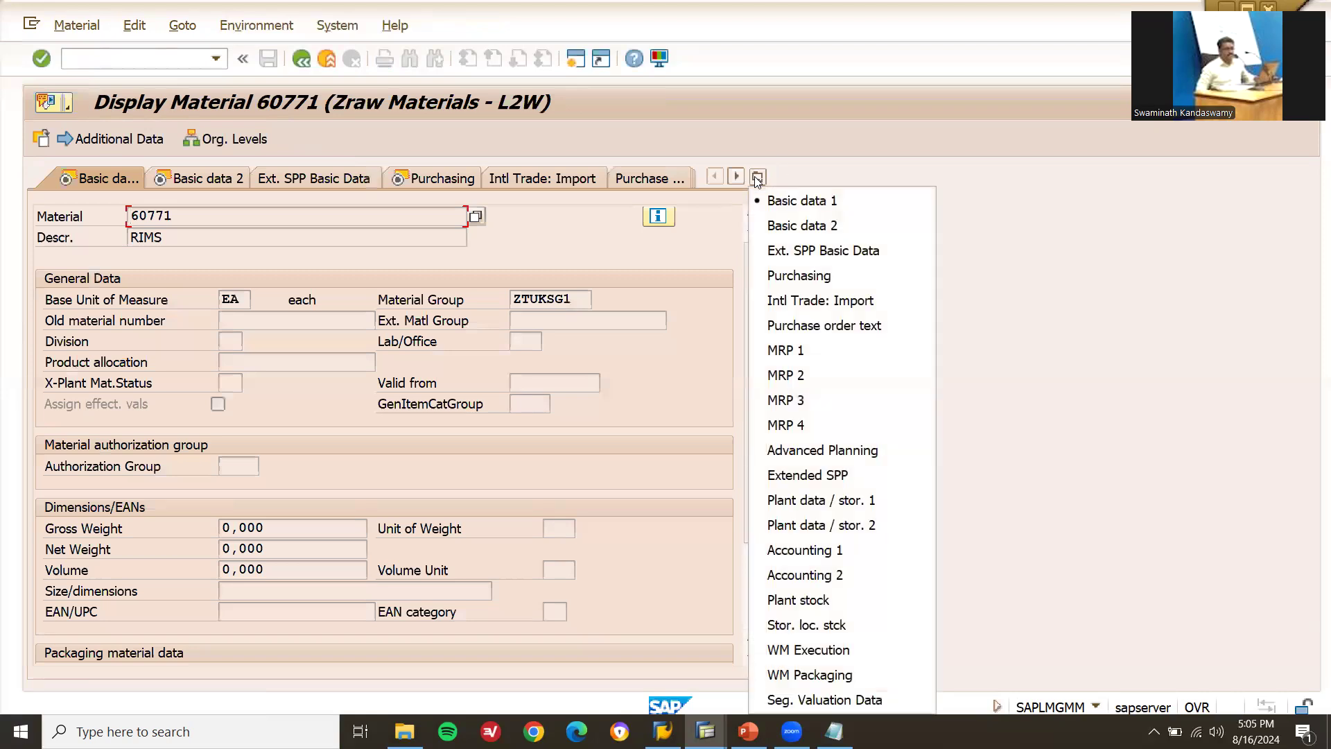
pyautogui.click(844, 555)
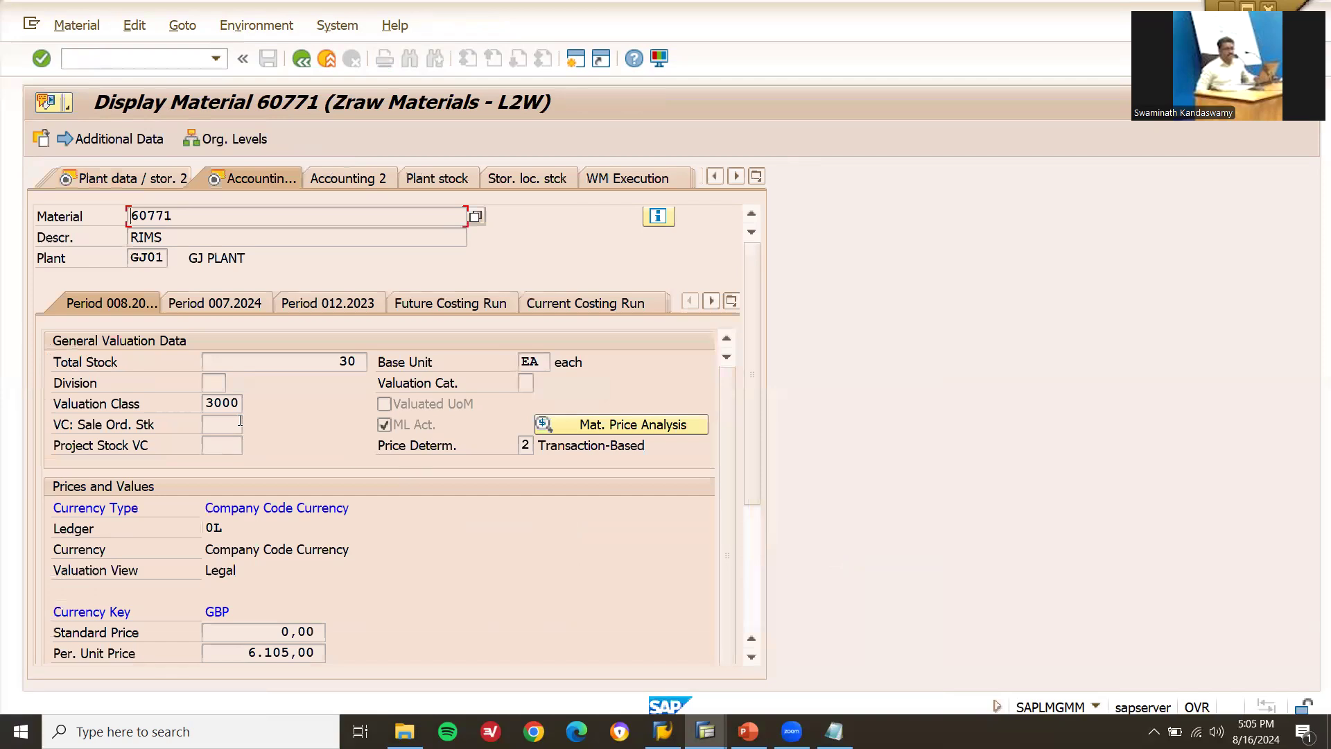
pyautogui.click(240, 404)
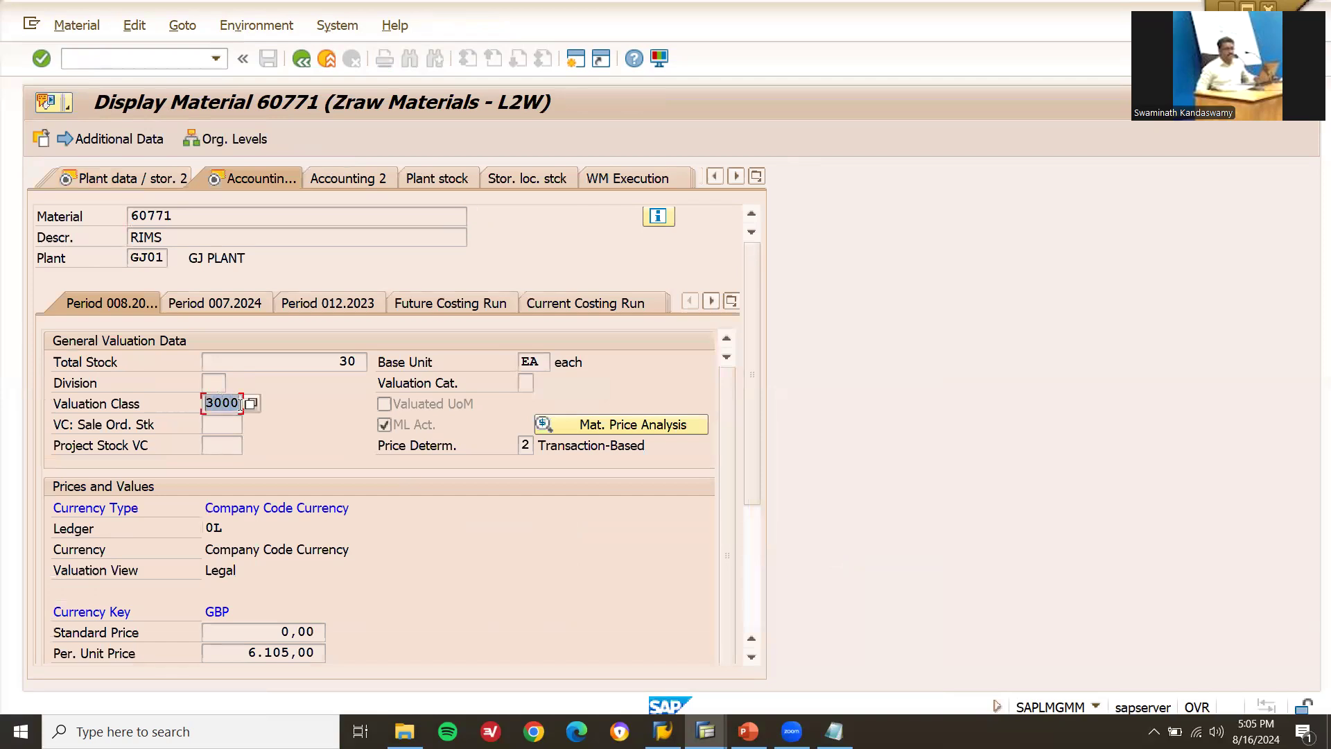
pyautogui.hotkey('alt', 'Tab')
pyautogui.click(277, 320)
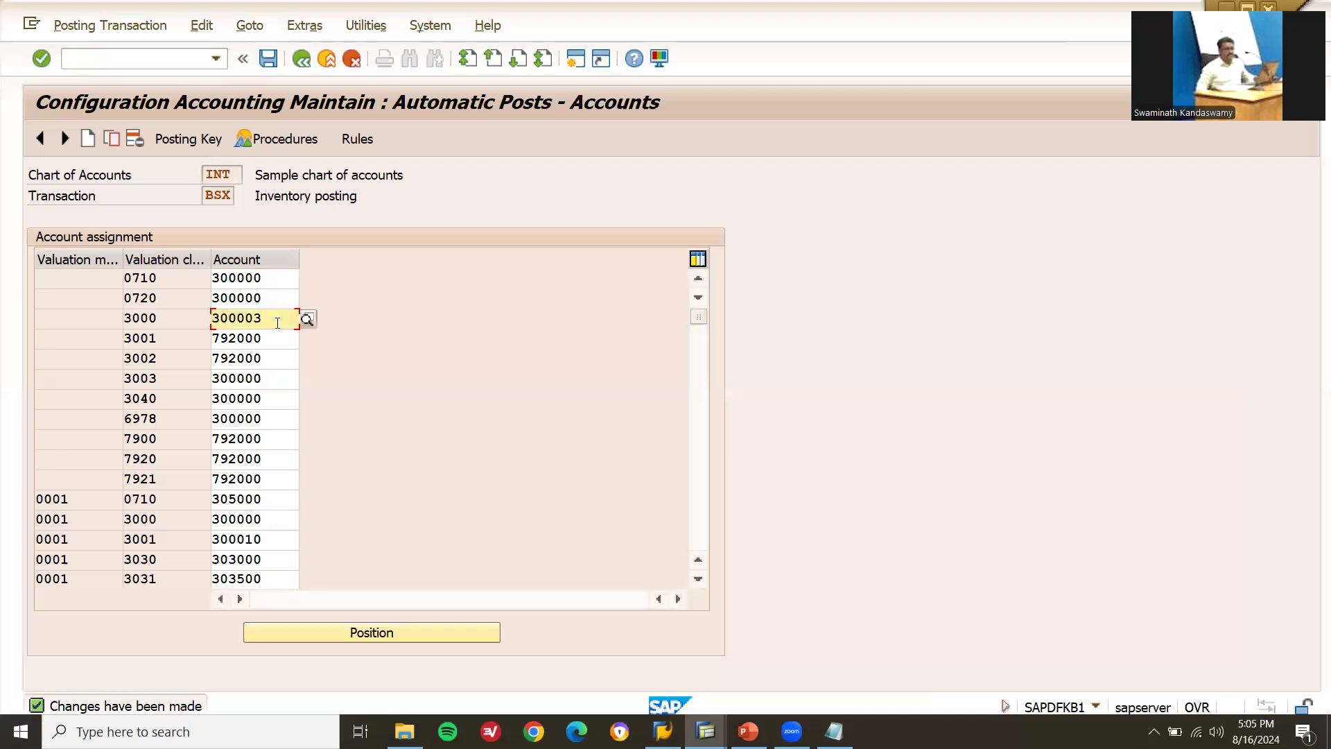
# Step: Save BSX, then open the WRX GR/IR clearing account assignments in OBYC for chart INT
pyautogui.press('Return')
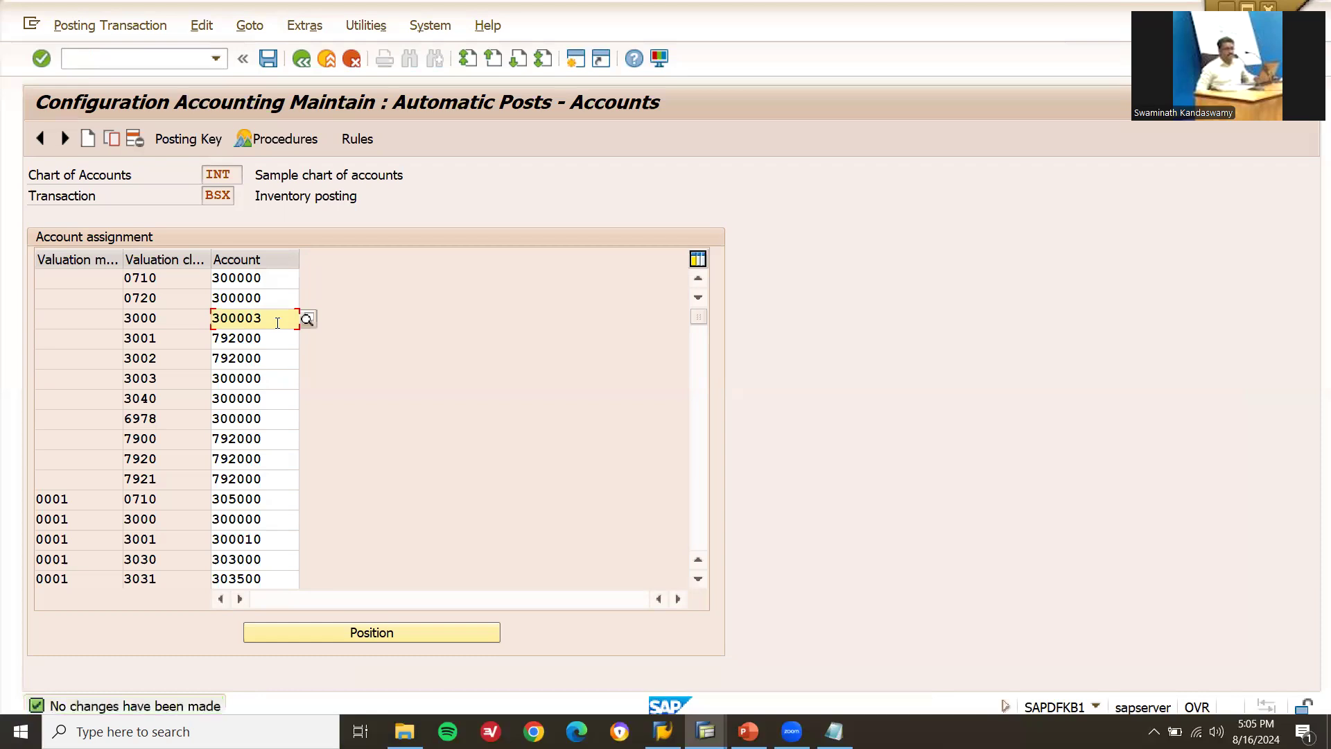
pyautogui.hotkey('shift', 'F3')
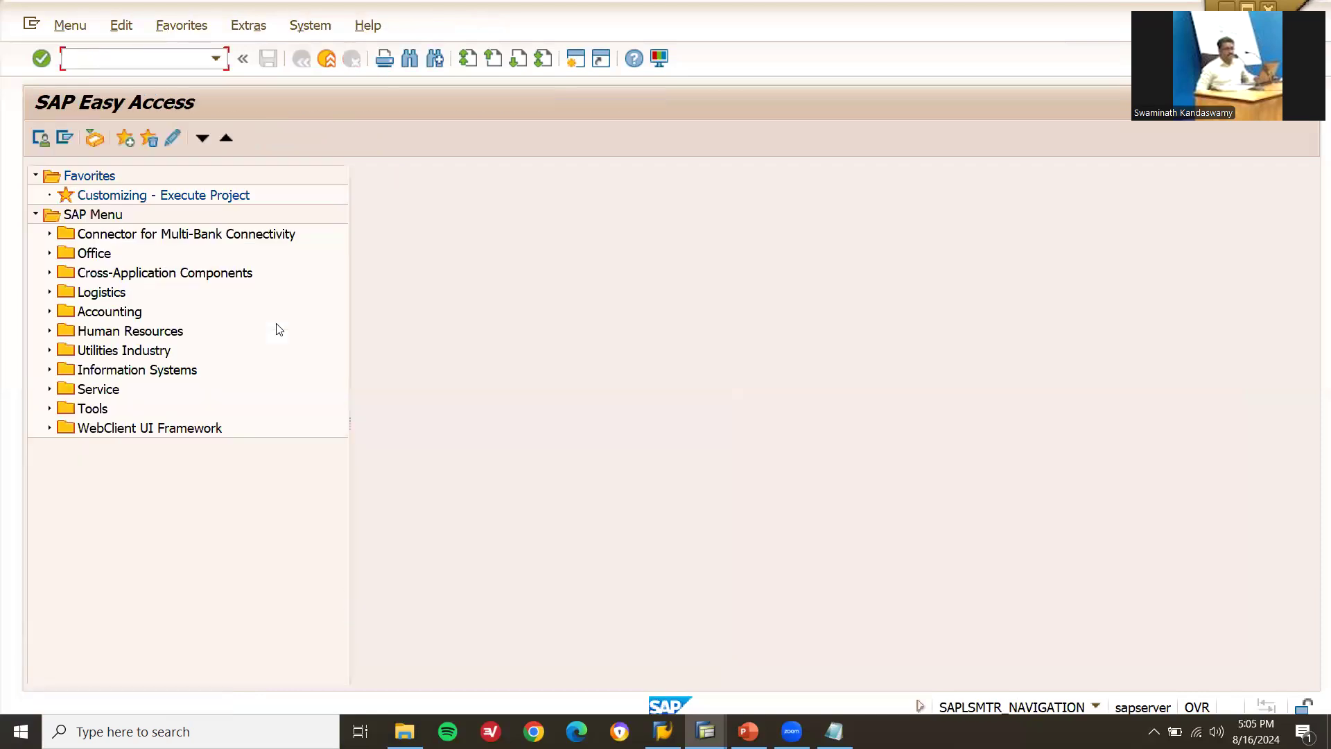
pyautogui.write('OBYC')
pyautogui.press('Return')
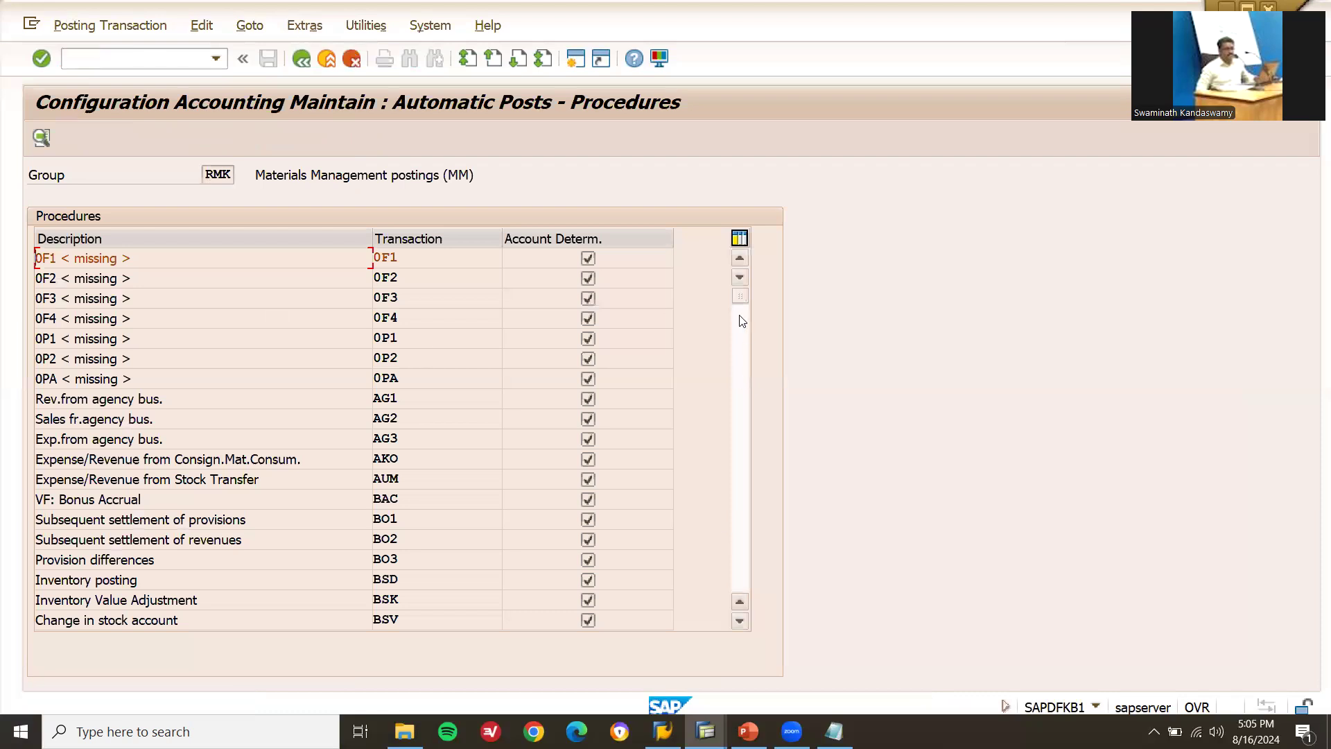
pyautogui.moveTo(739, 296); pyautogui.dragTo(755, 572)
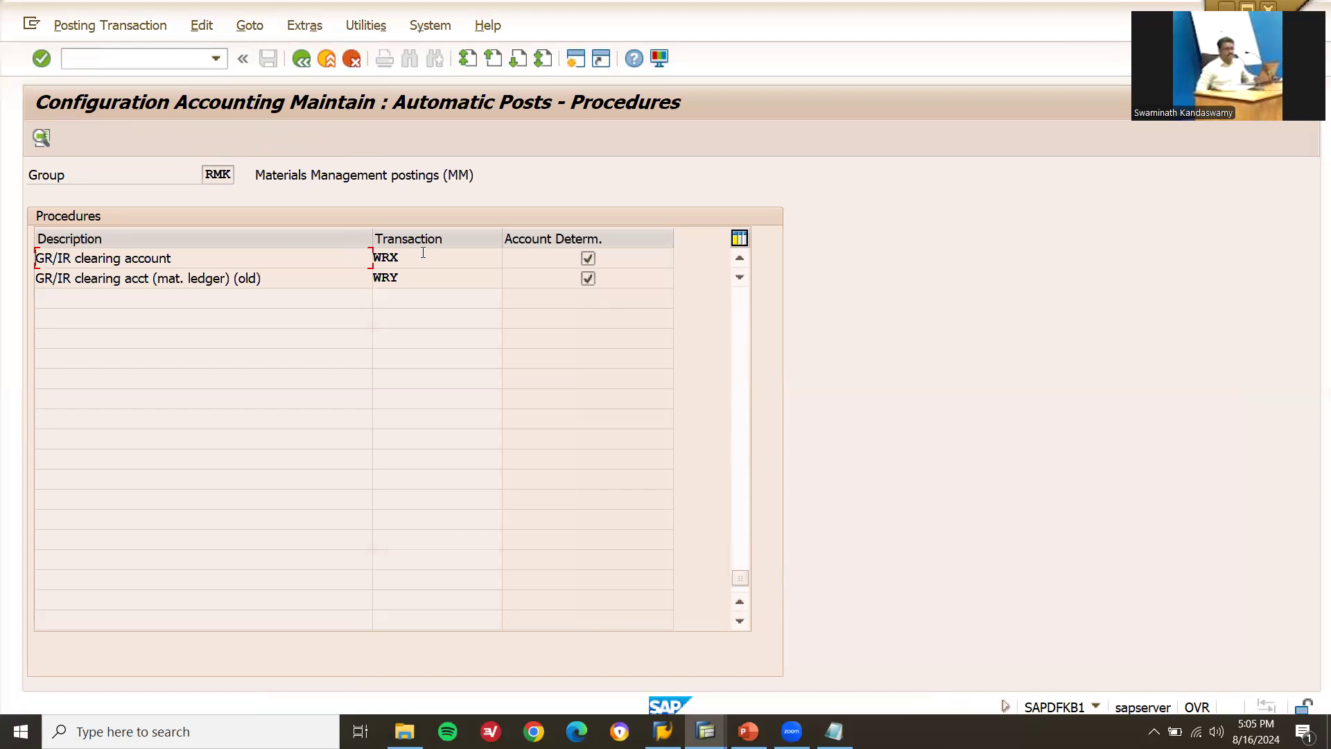
pyautogui.doubleClick(236, 259)
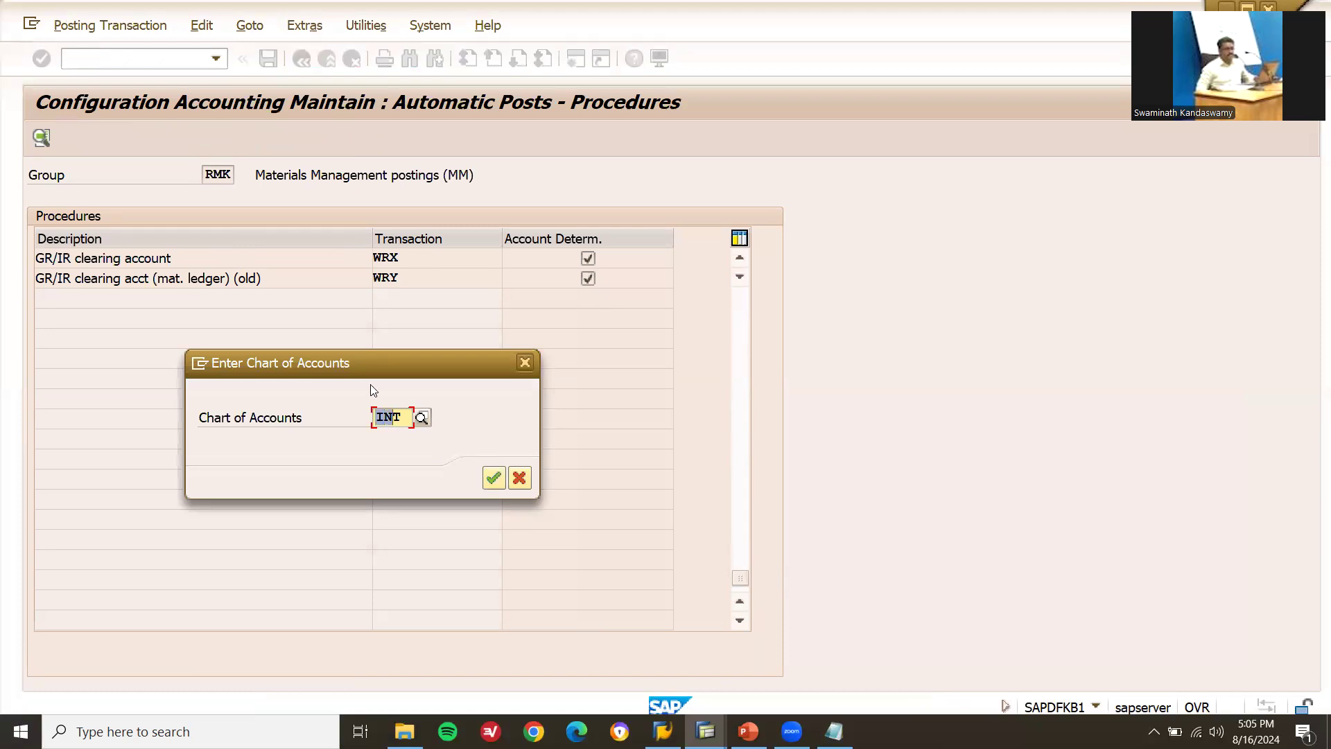
pyautogui.press('Return')
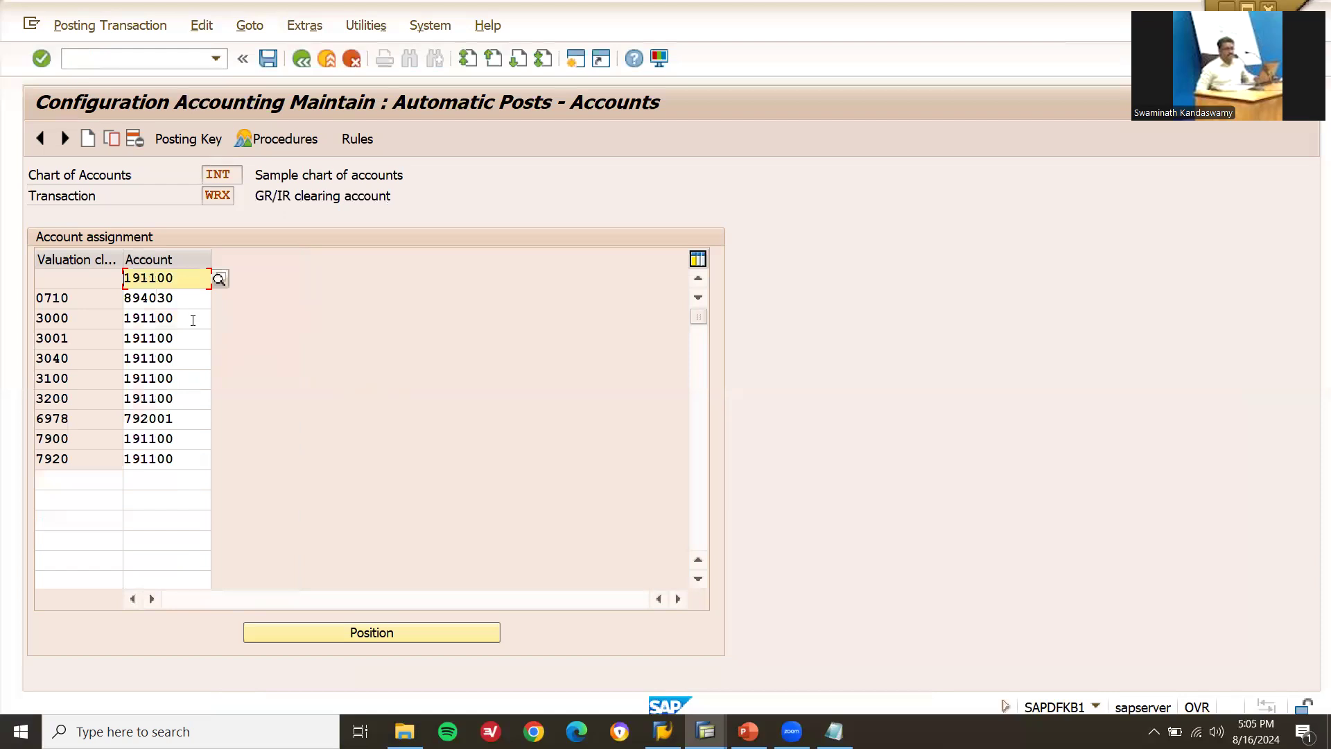
# Step: Change the WRX account for valuation class 3000 from 191100 to 191103 and save it
pyautogui.click(193, 319)
pyautogui.press('BackSpace')
pyautogui.write('3')
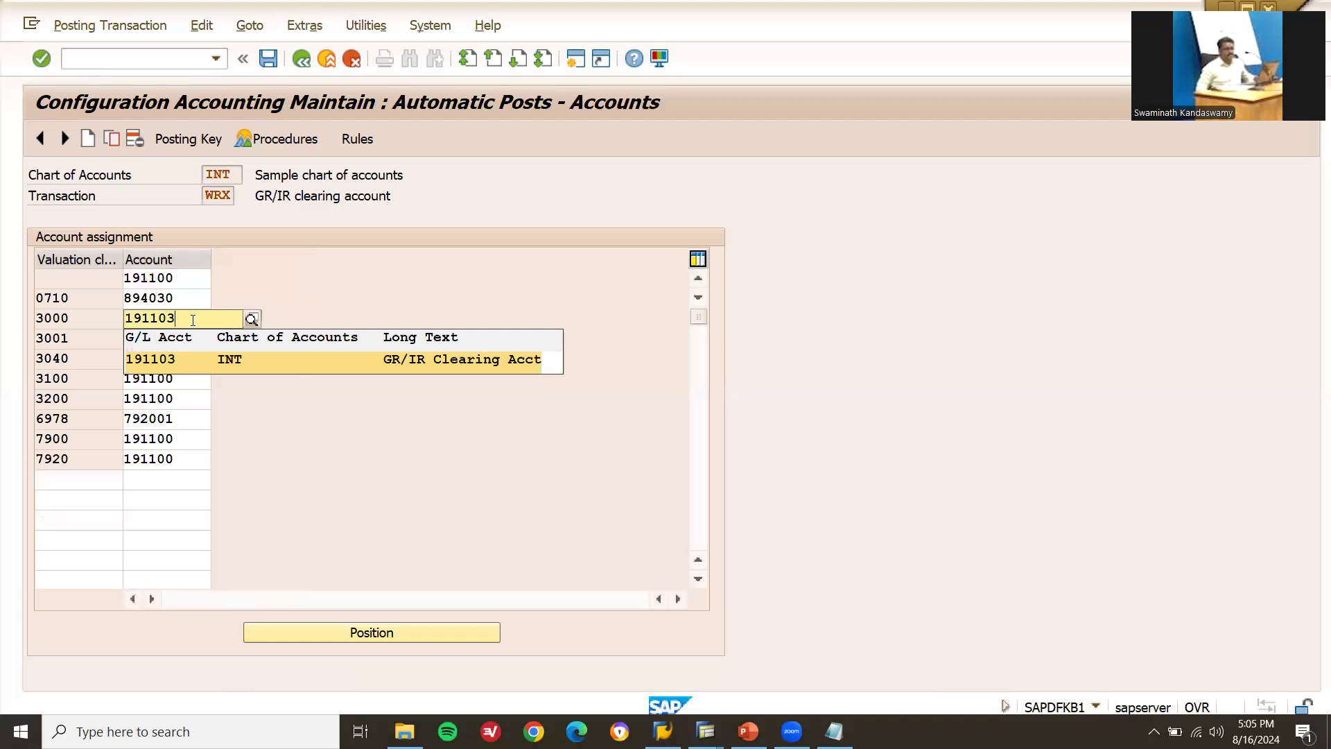
pyautogui.press('Return')
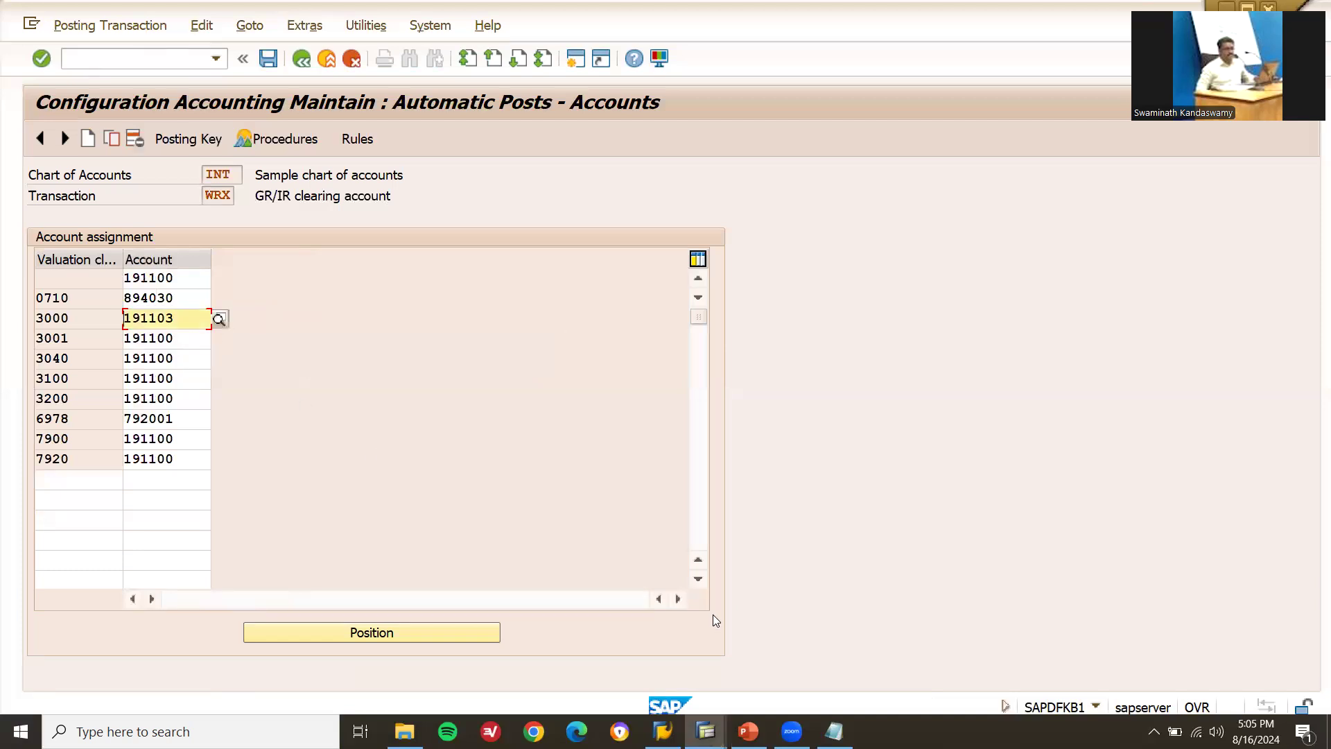
pyautogui.hotkey('ctrl', 's')
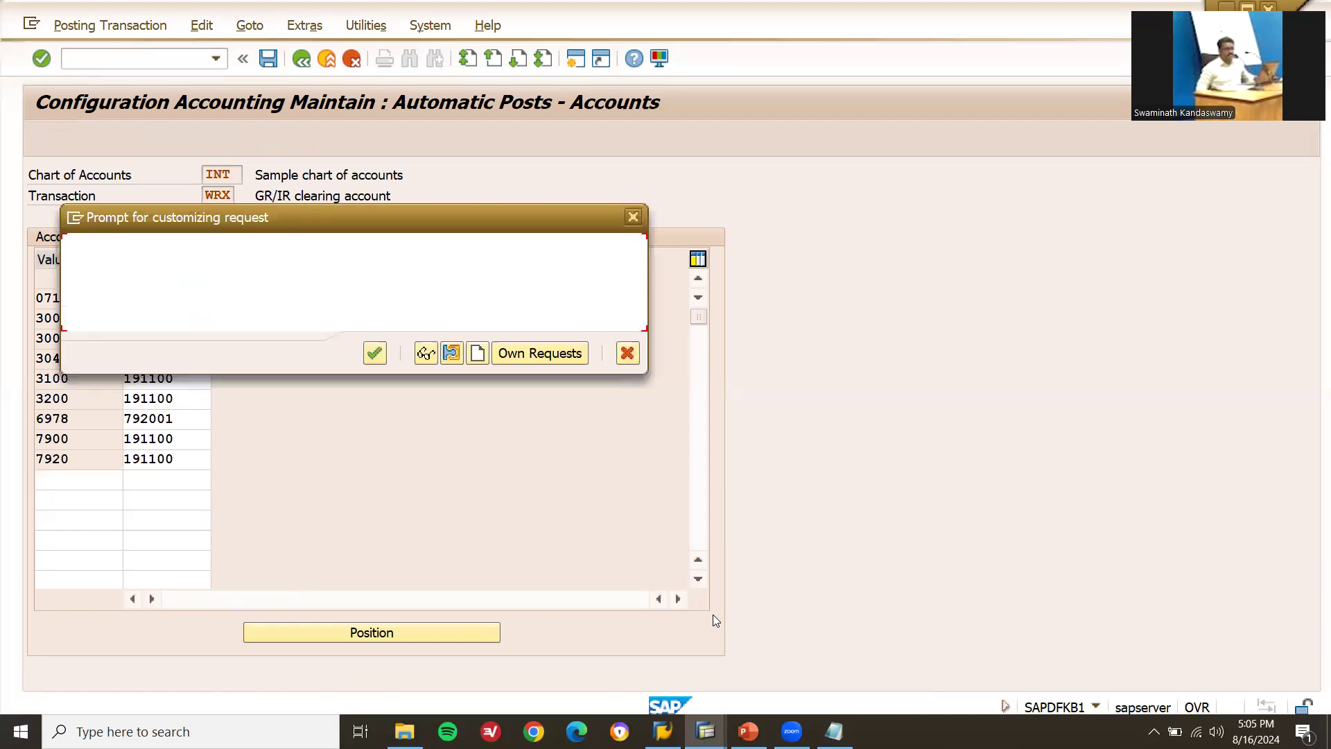
pyautogui.click(374, 355)
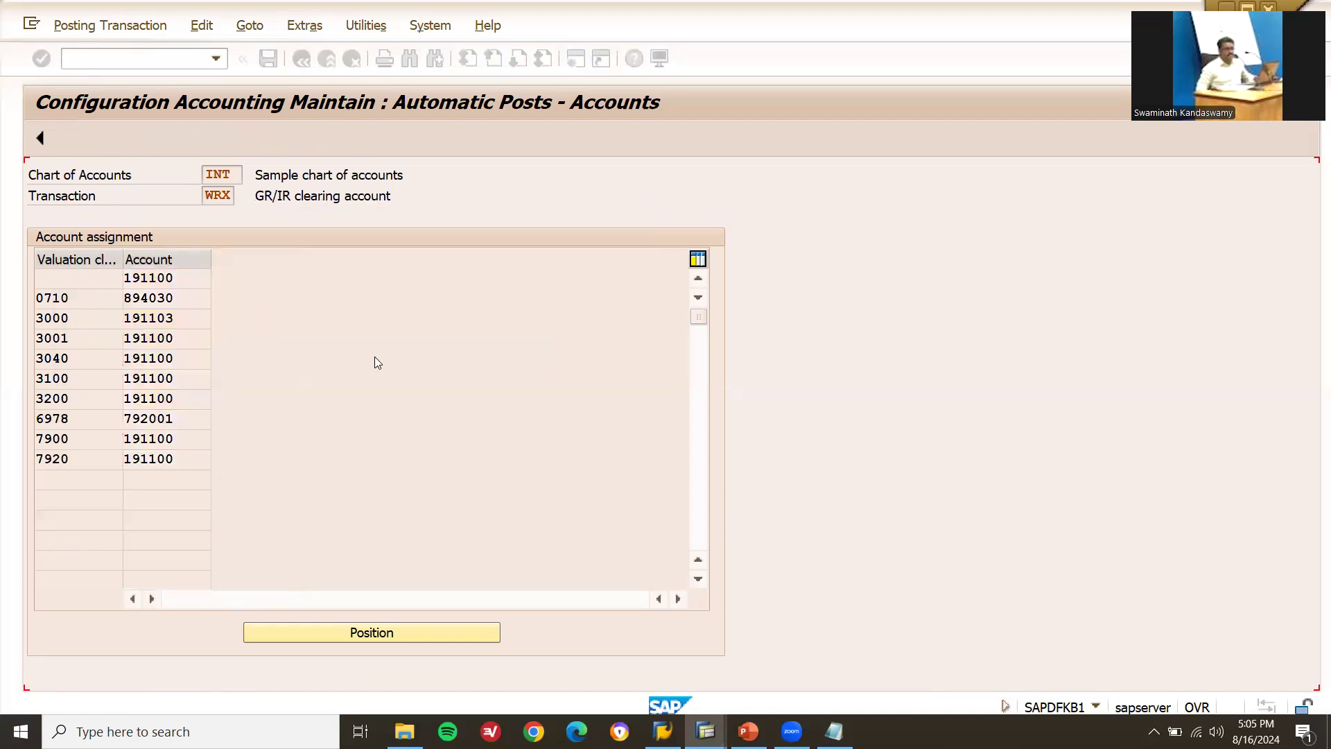
# Step: Go to purchase order creation with ME21N
pyautogui.click(118, 59)
pyautogui.write('/NME21N')
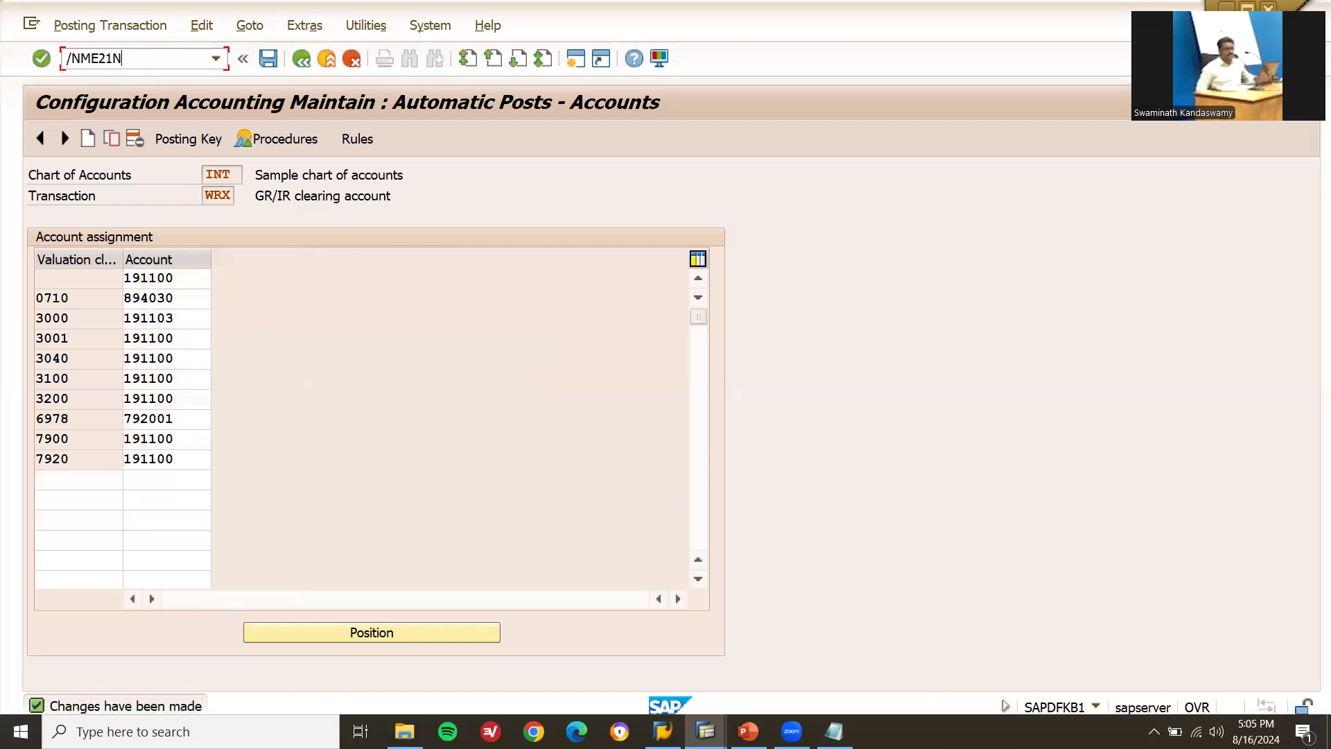
pyautogui.press('Return')
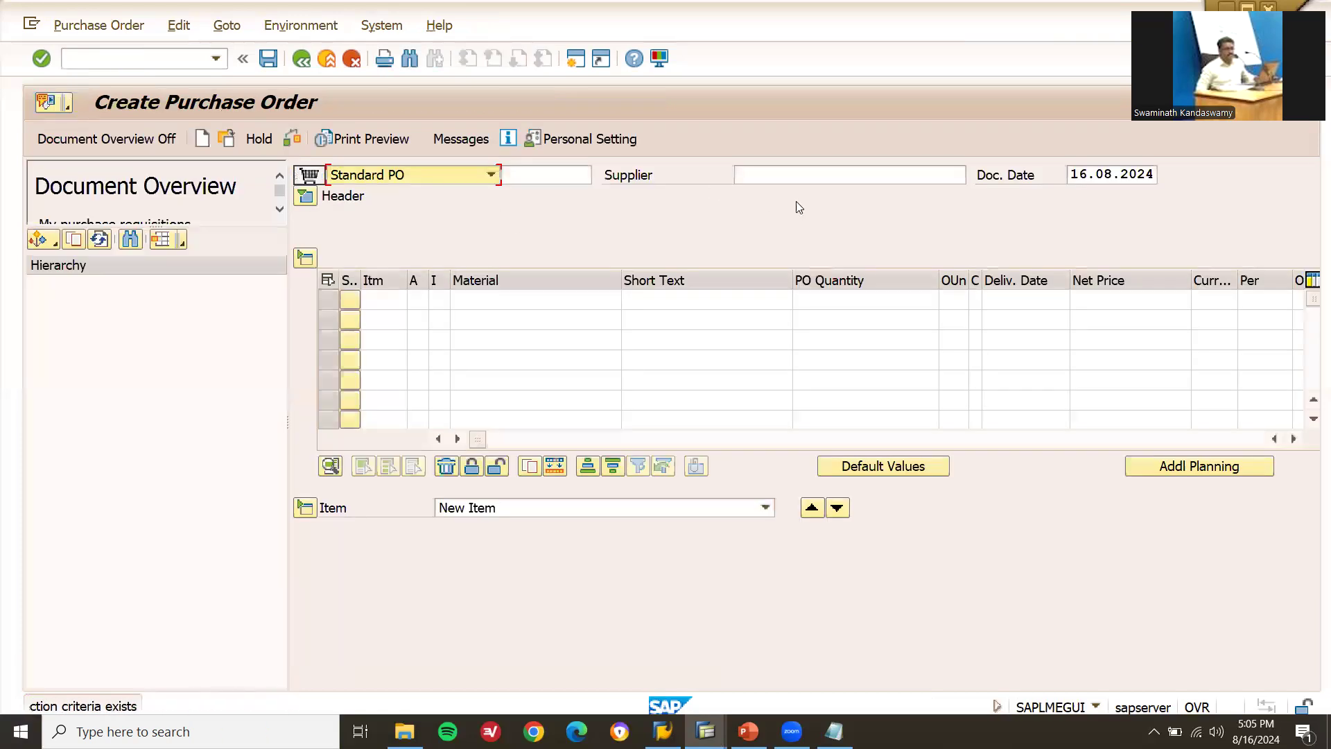
# Step: Fill the PO header with the supplier, purchasing org GJ01 and purchasing group K01
pyautogui.click(814, 178)
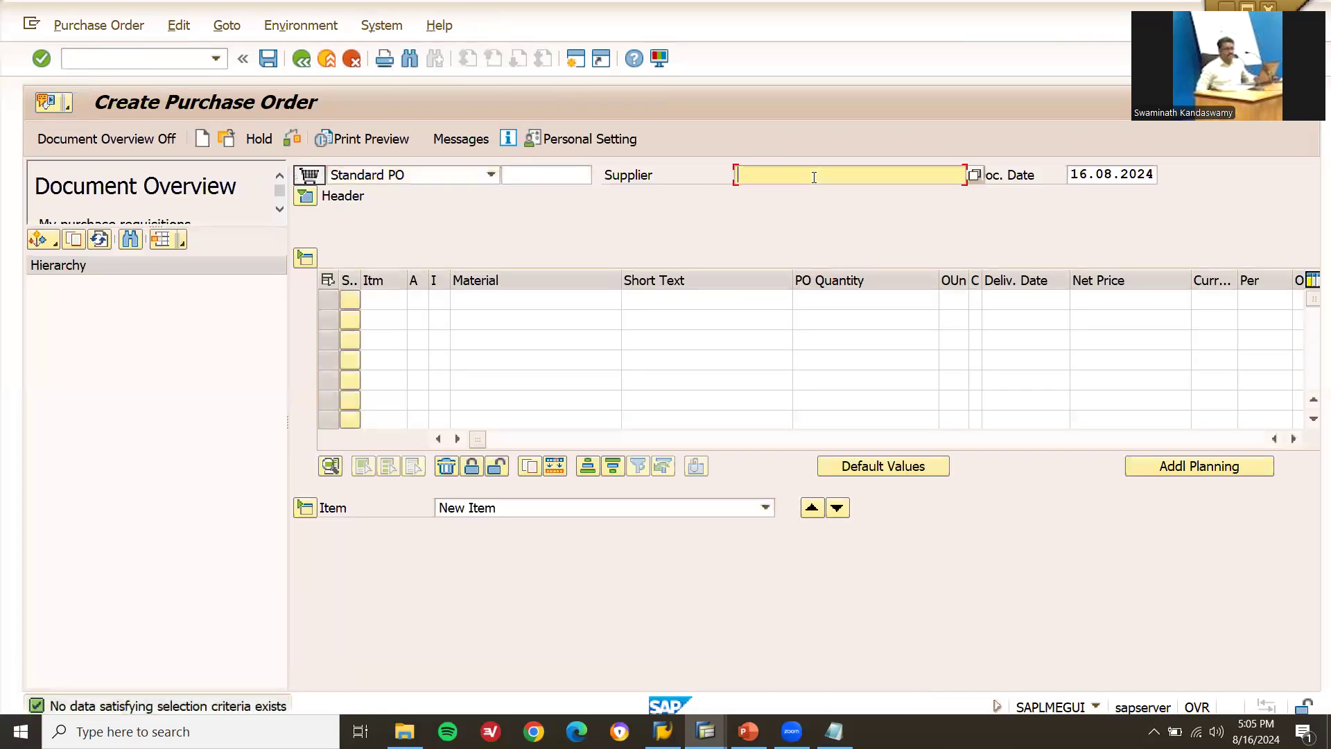
pyautogui.click(814, 178)
pyautogui.press('Return')
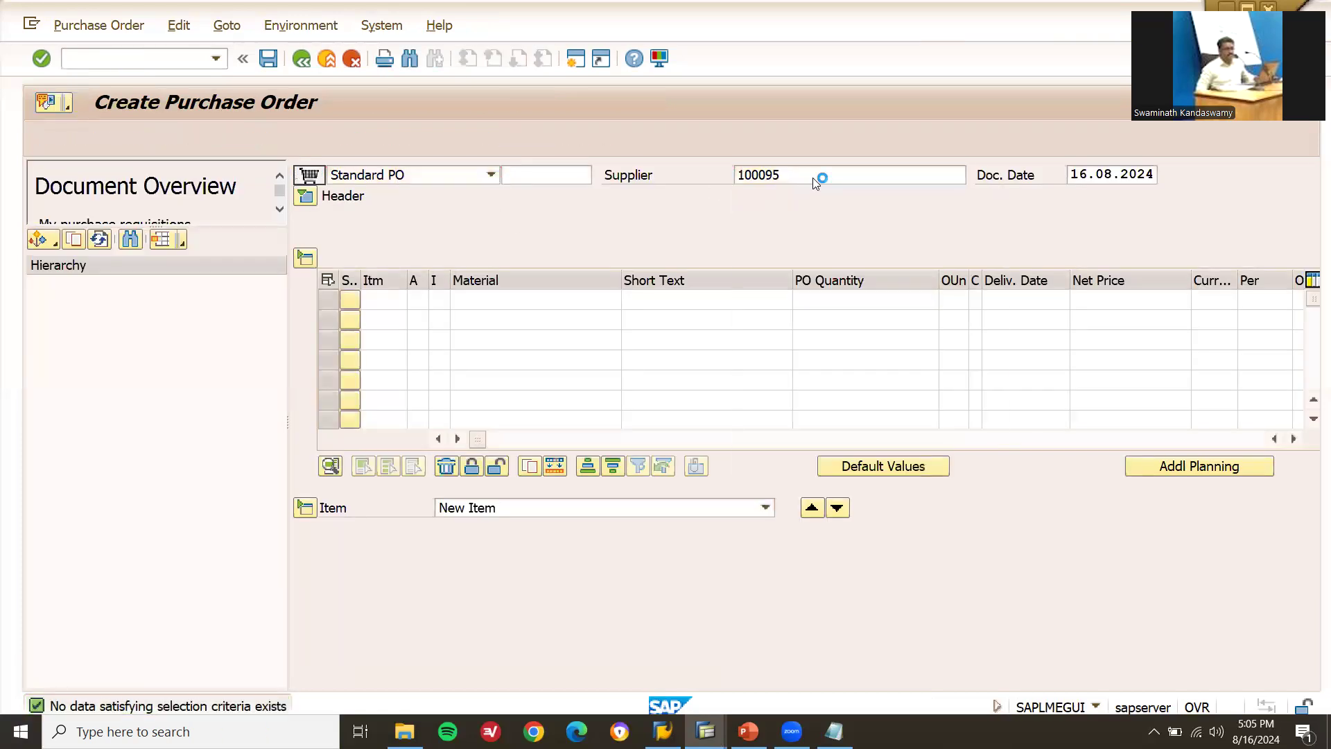
pyautogui.press('Return')
pyautogui.press('Return')
pyautogui.press('Return')
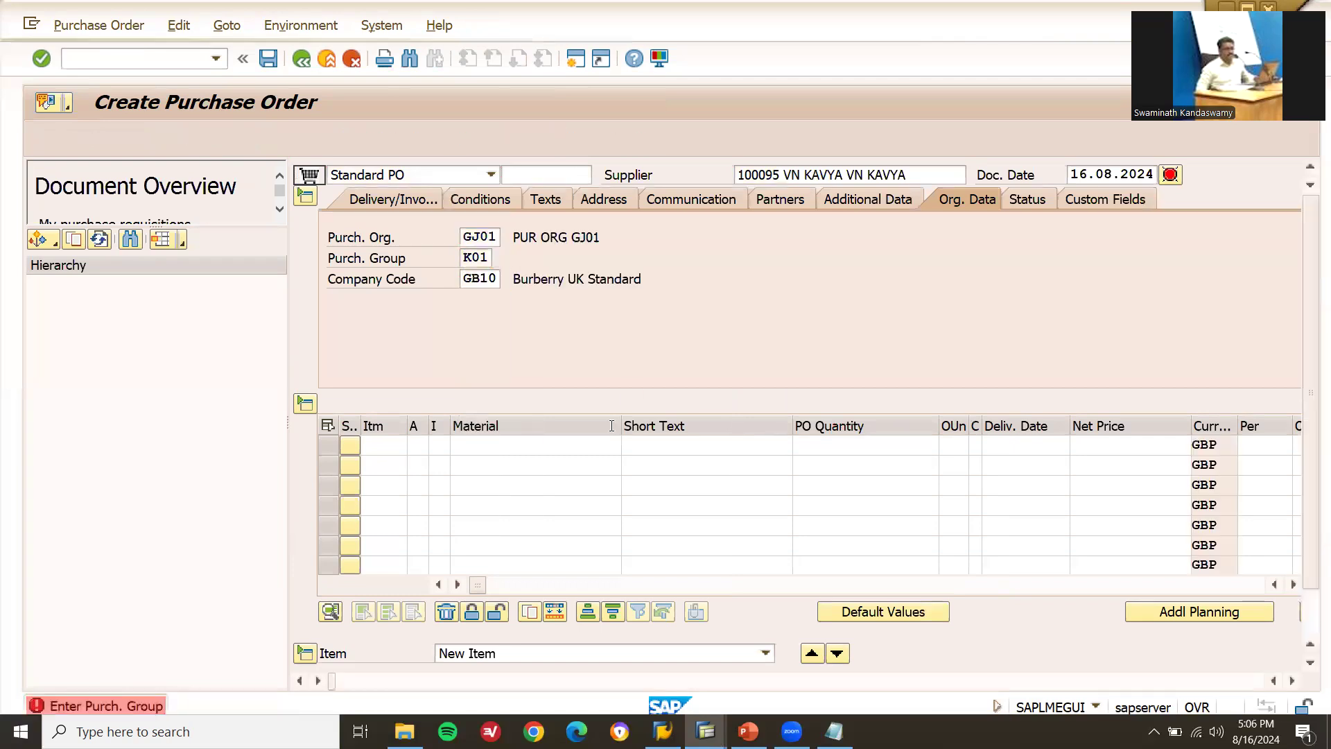
pyautogui.press('Return')
# Step: Add item 60771, plant GJ01, quantity 10, storage location GJ01, and save the PO
pyautogui.click(461, 609)
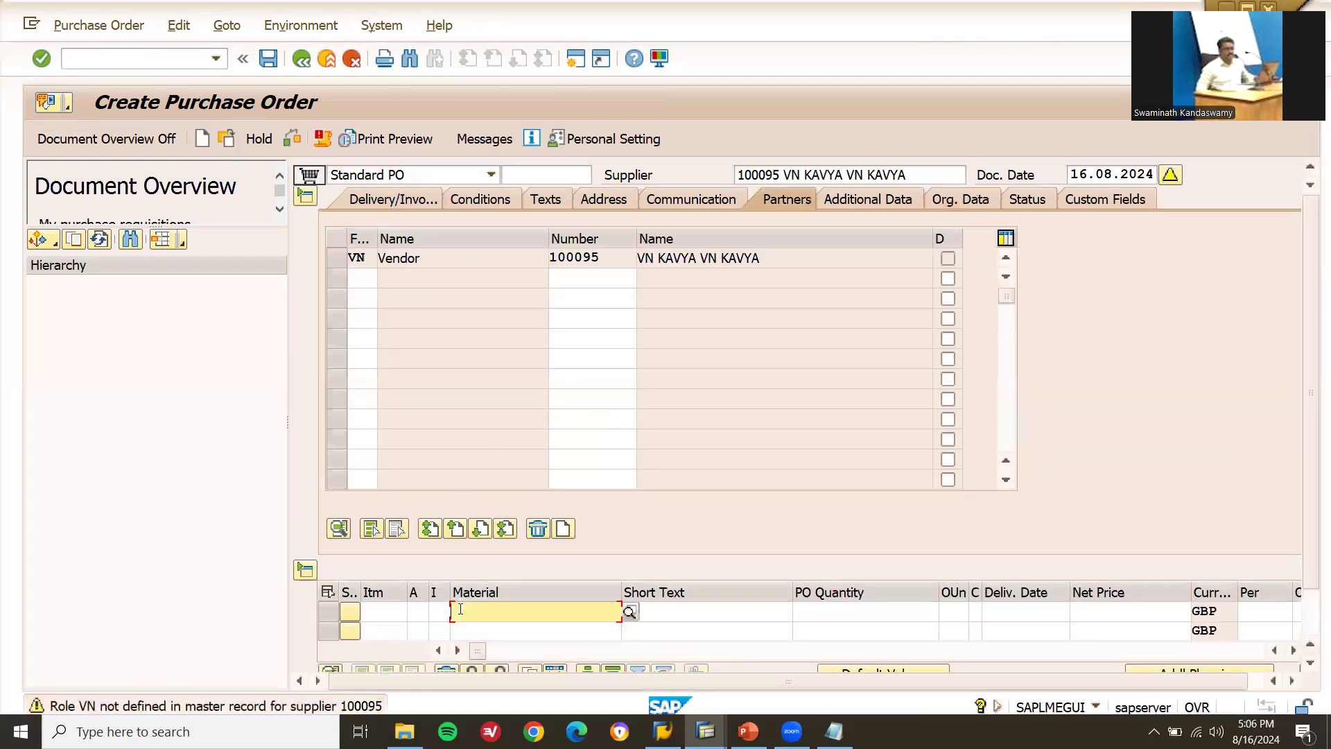
pyautogui.press('Return')
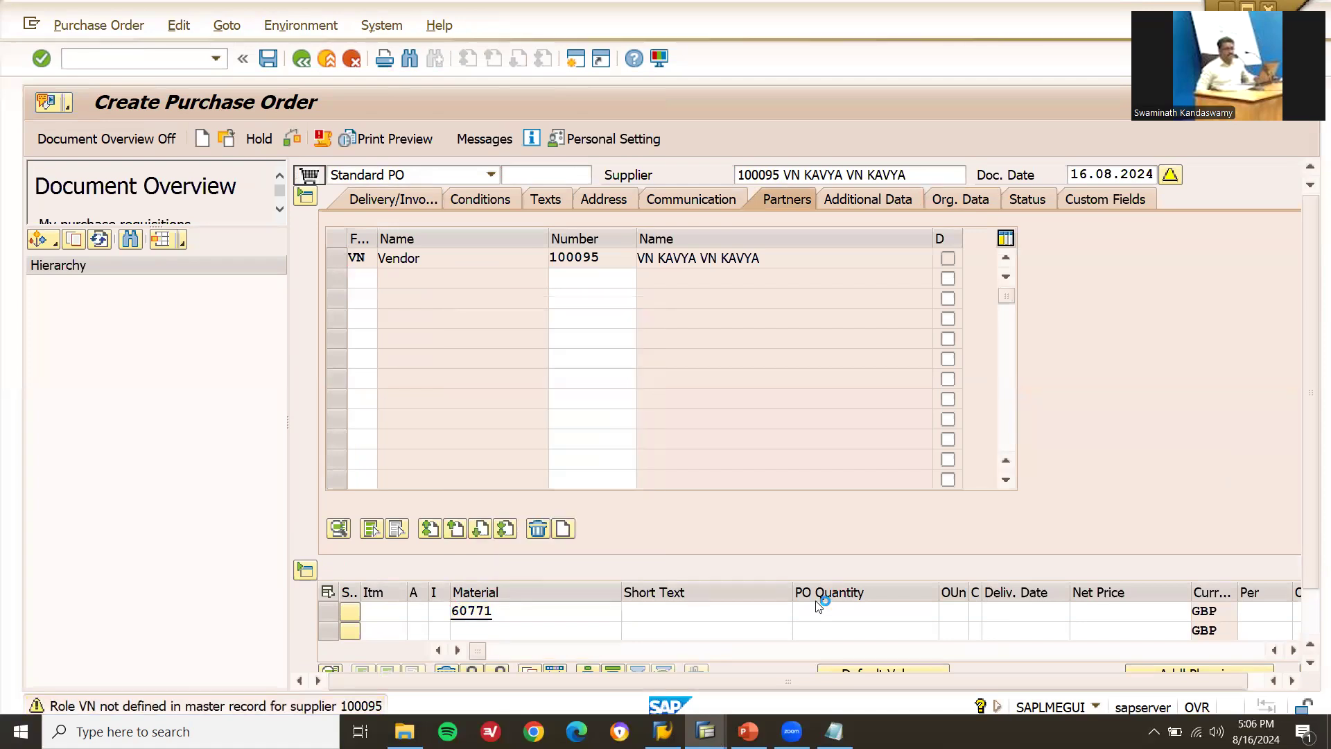
pyautogui.press('Down')
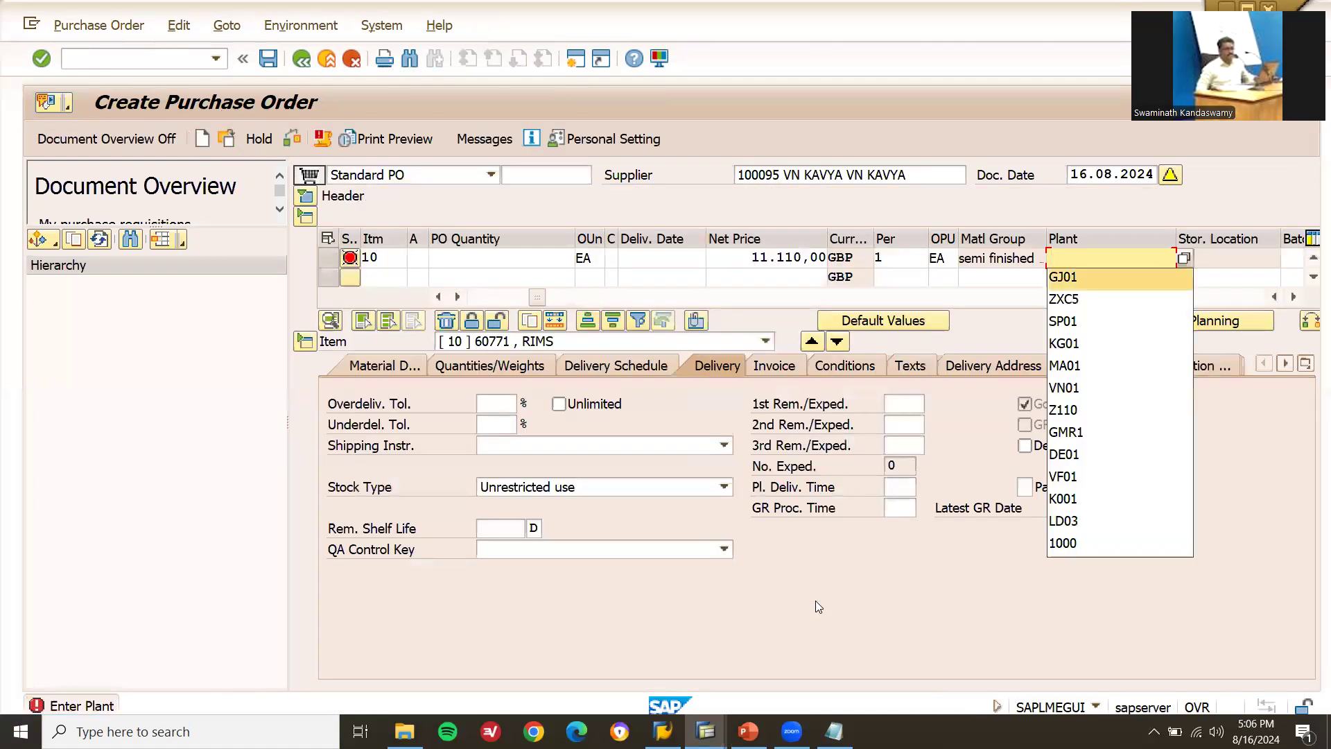
pyautogui.press('Return')
pyautogui.press('Down')
pyautogui.press('Return')
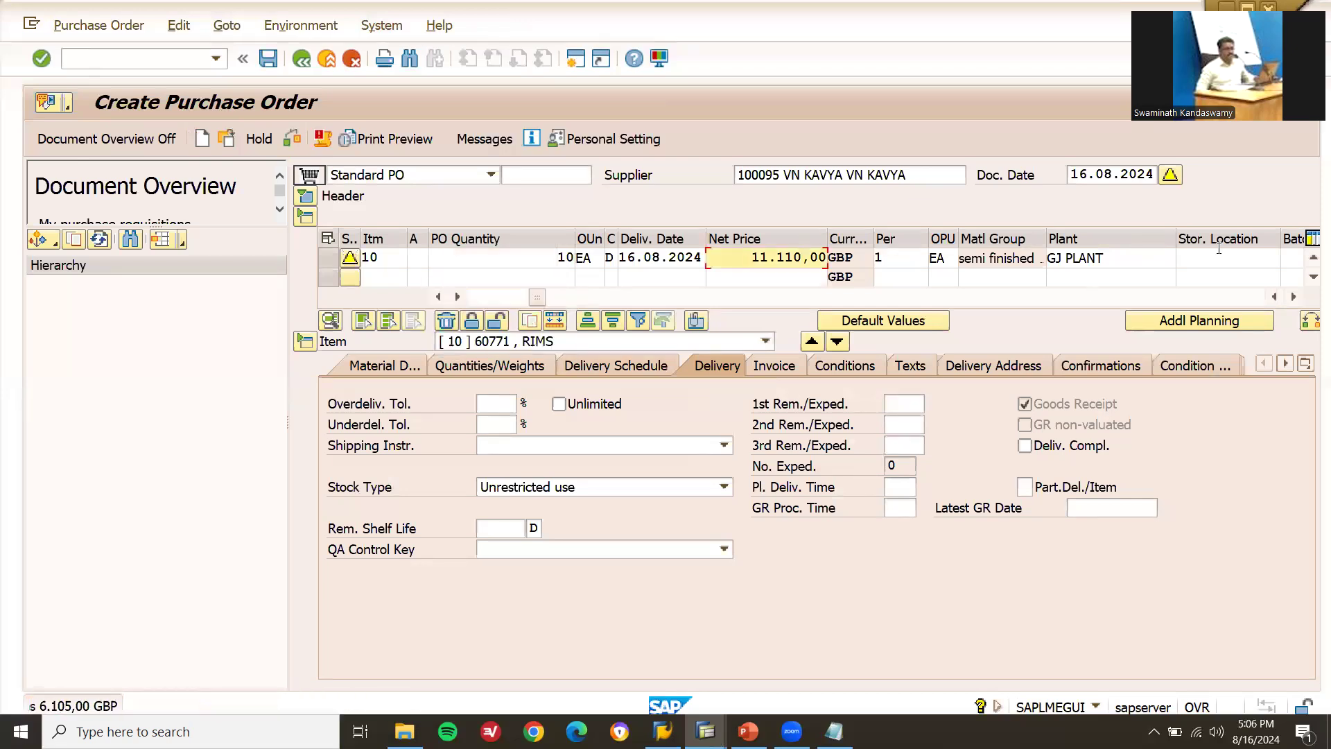
pyautogui.click(1220, 258)
pyautogui.press('Down')
pyautogui.press('Return')
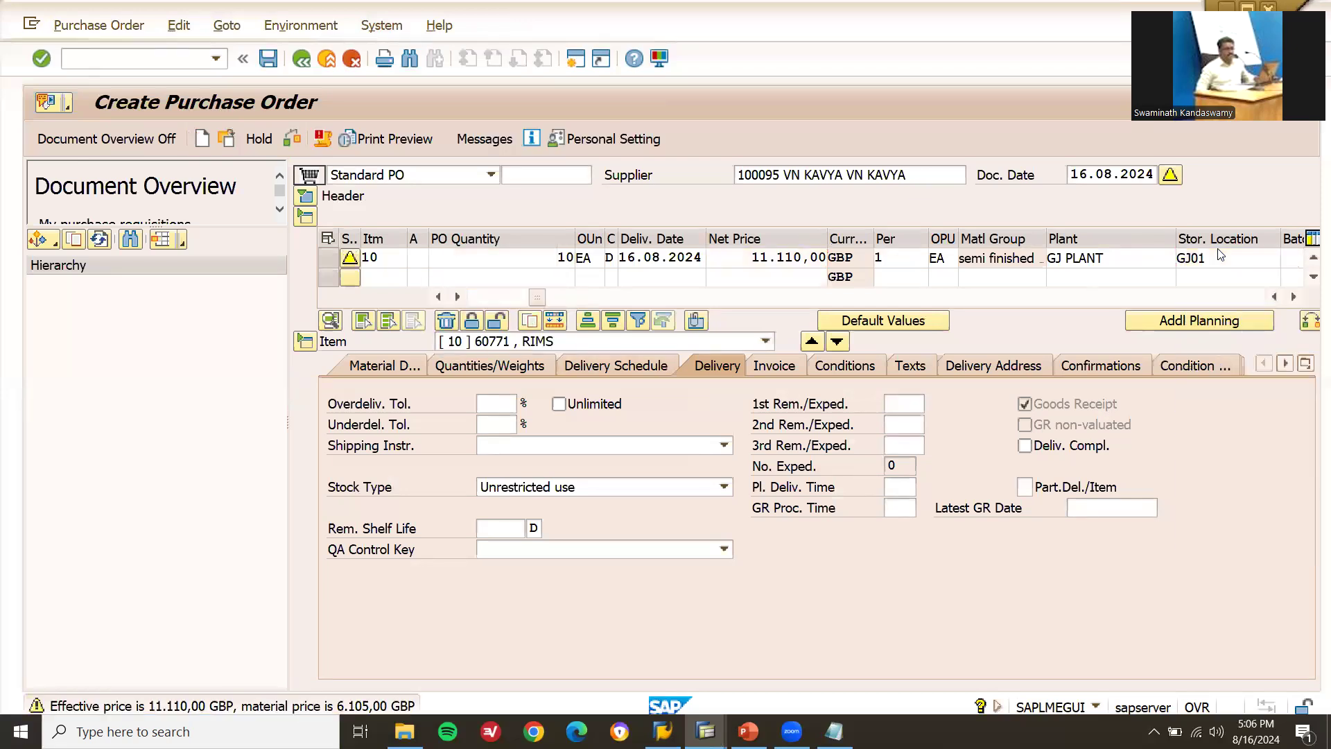
pyautogui.press('Return')
pyautogui.hotkey('ctrl', 's')
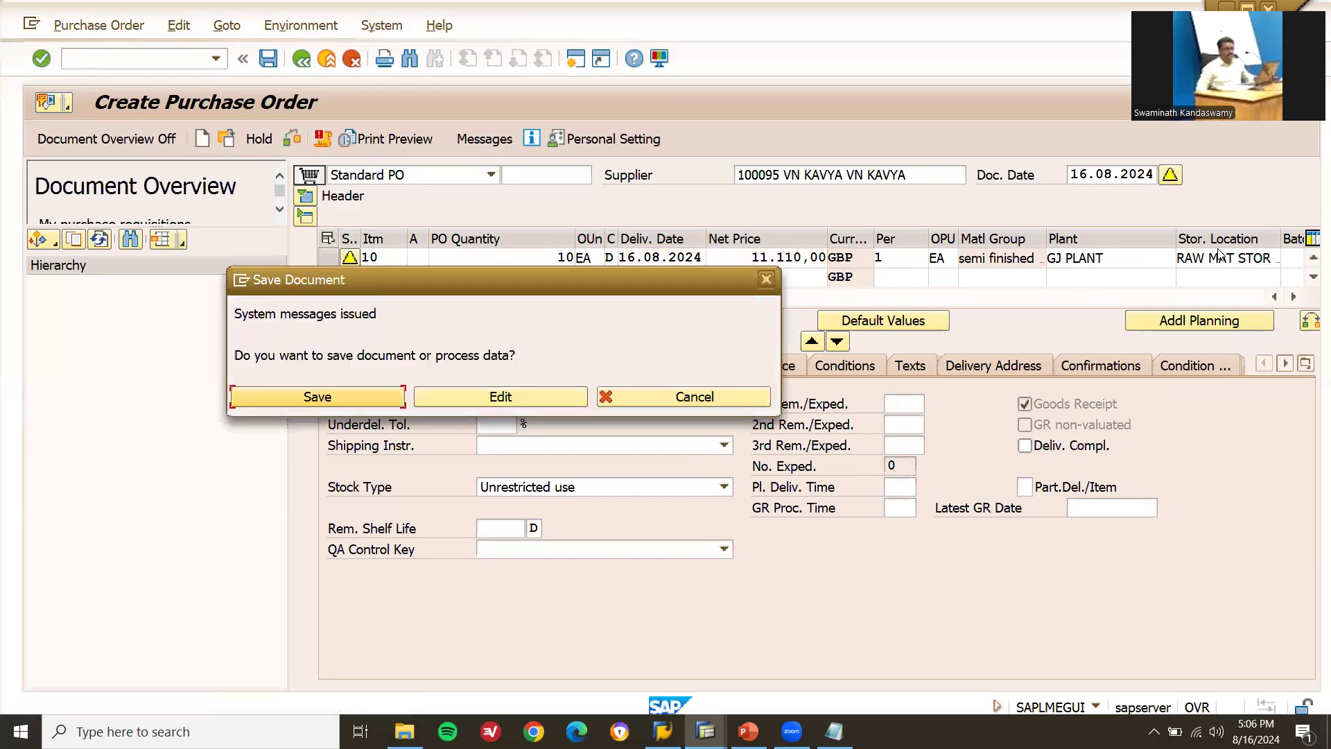
pyautogui.press('Return')
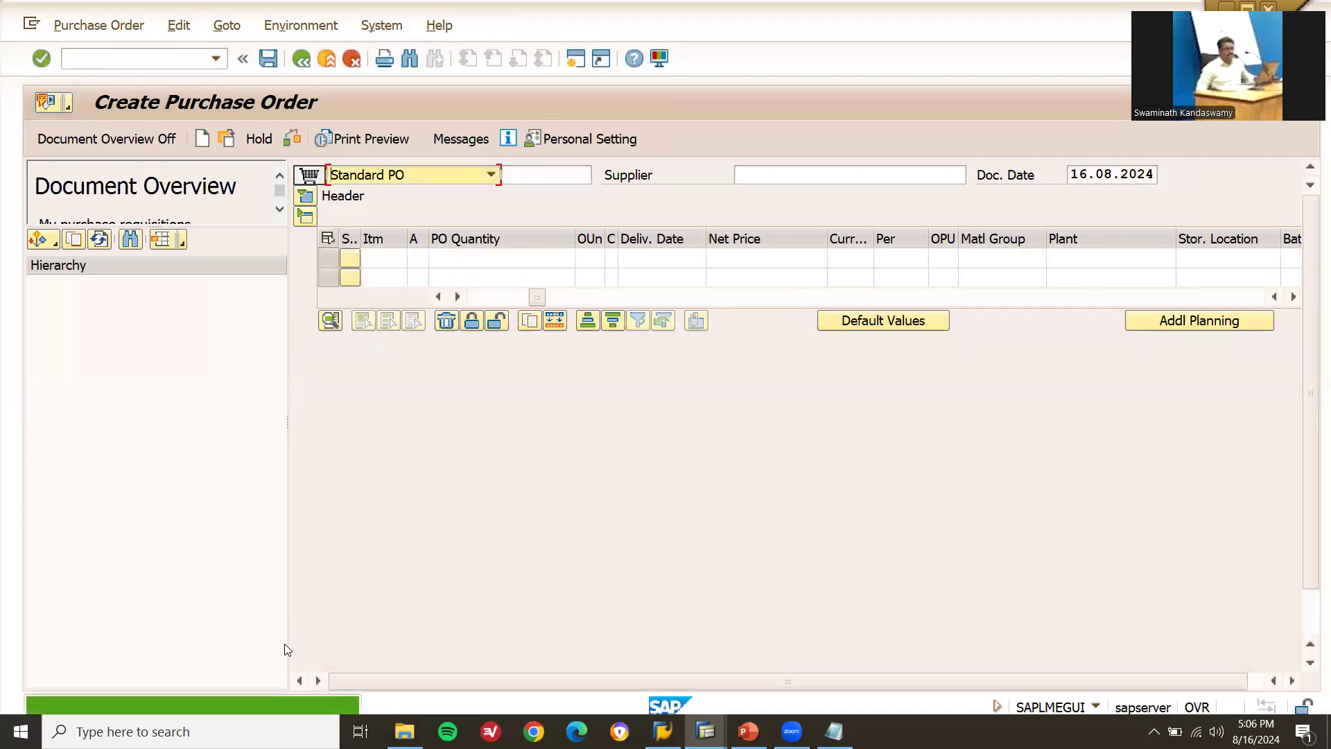
pyautogui.doubleClick(316, 708)
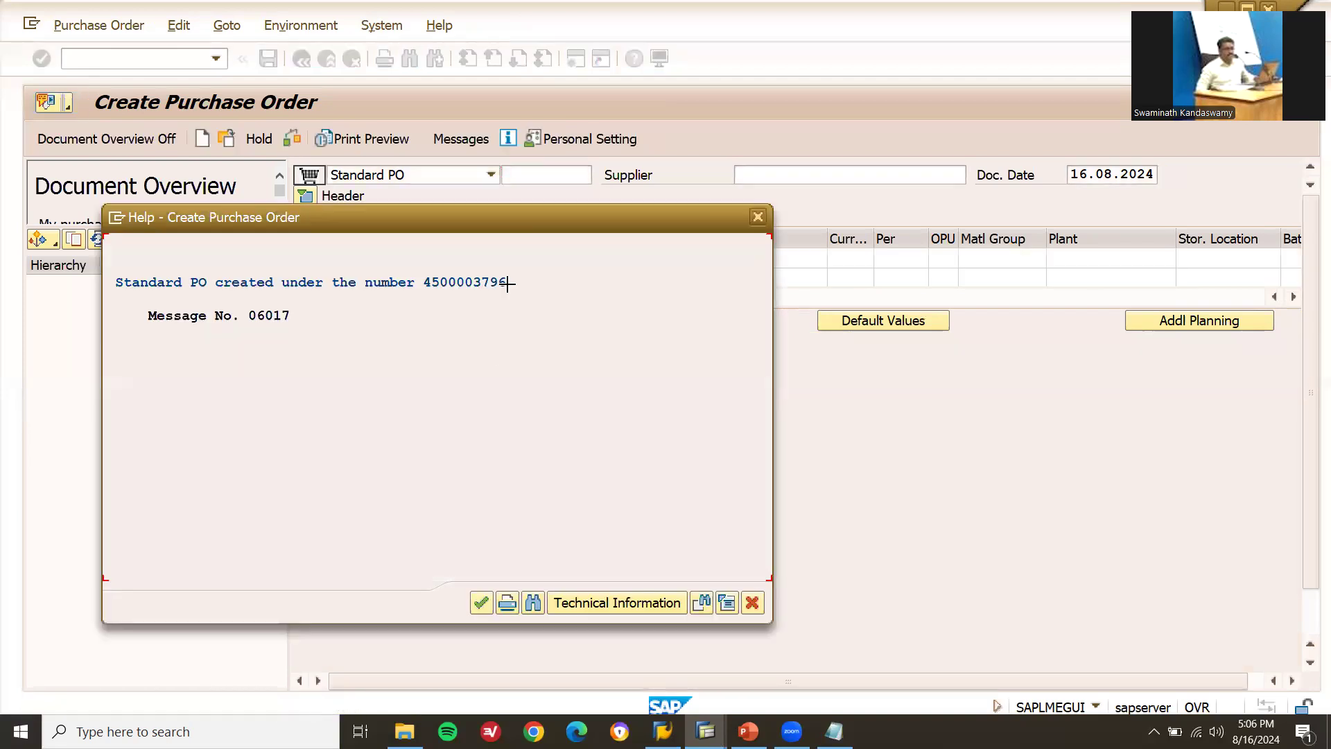
pyautogui.hotkey('ctrl', 'y')
pyautogui.moveTo(509, 289); pyautogui.dragTo(449, 283)
pyautogui.hotkey('ctrl', 'c')
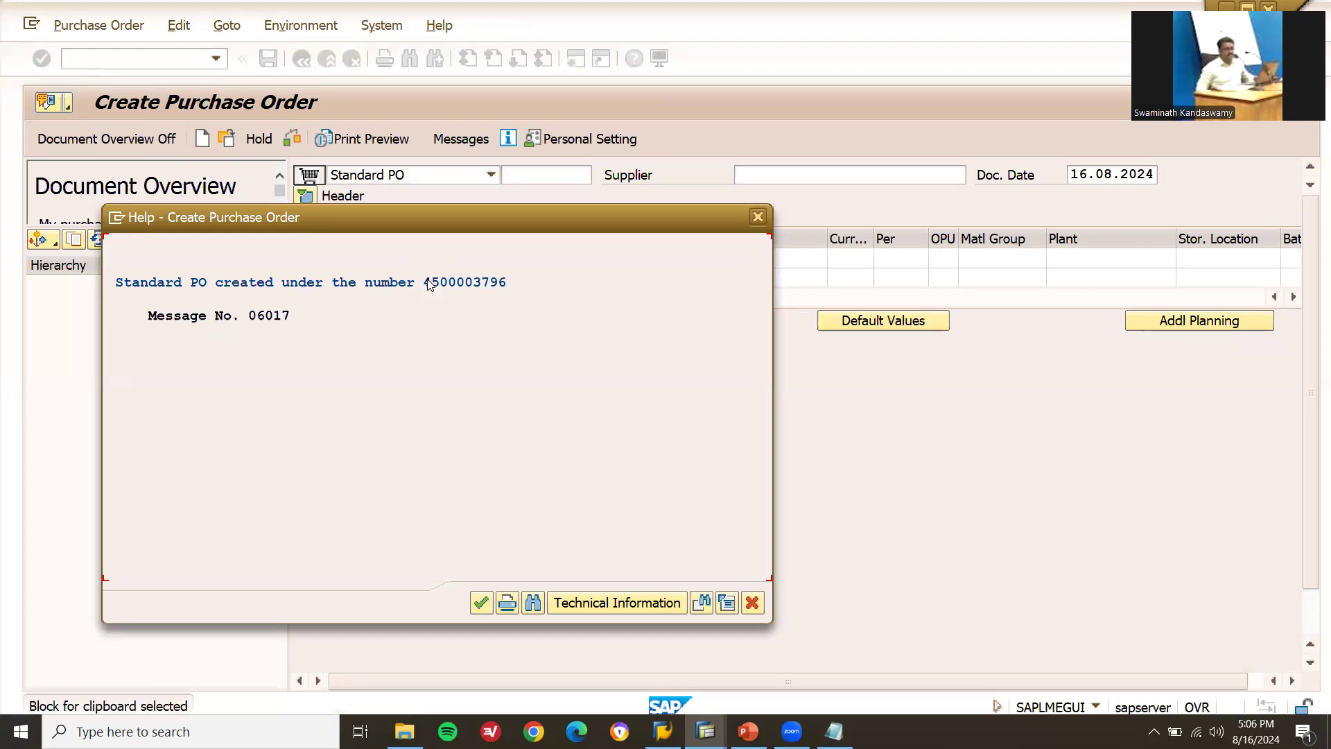
pyautogui.click(758, 217)
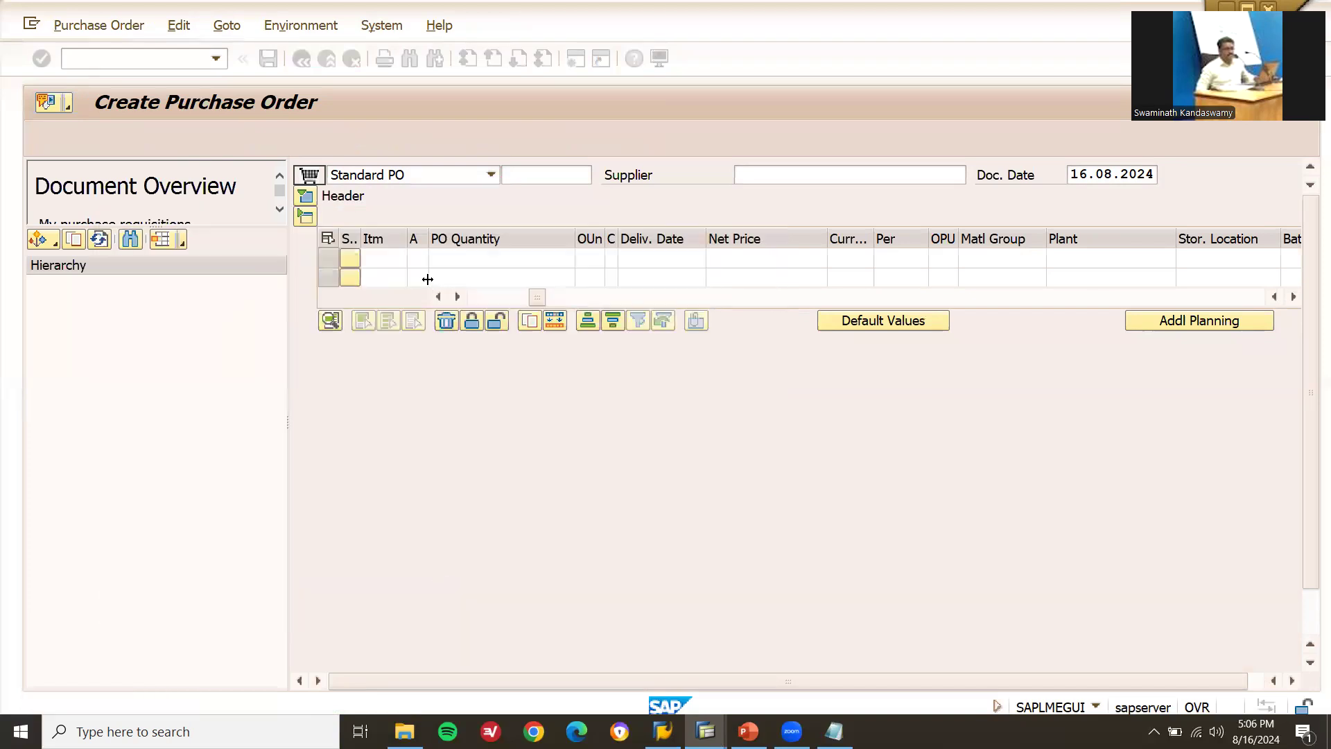
pyautogui.click(117, 56)
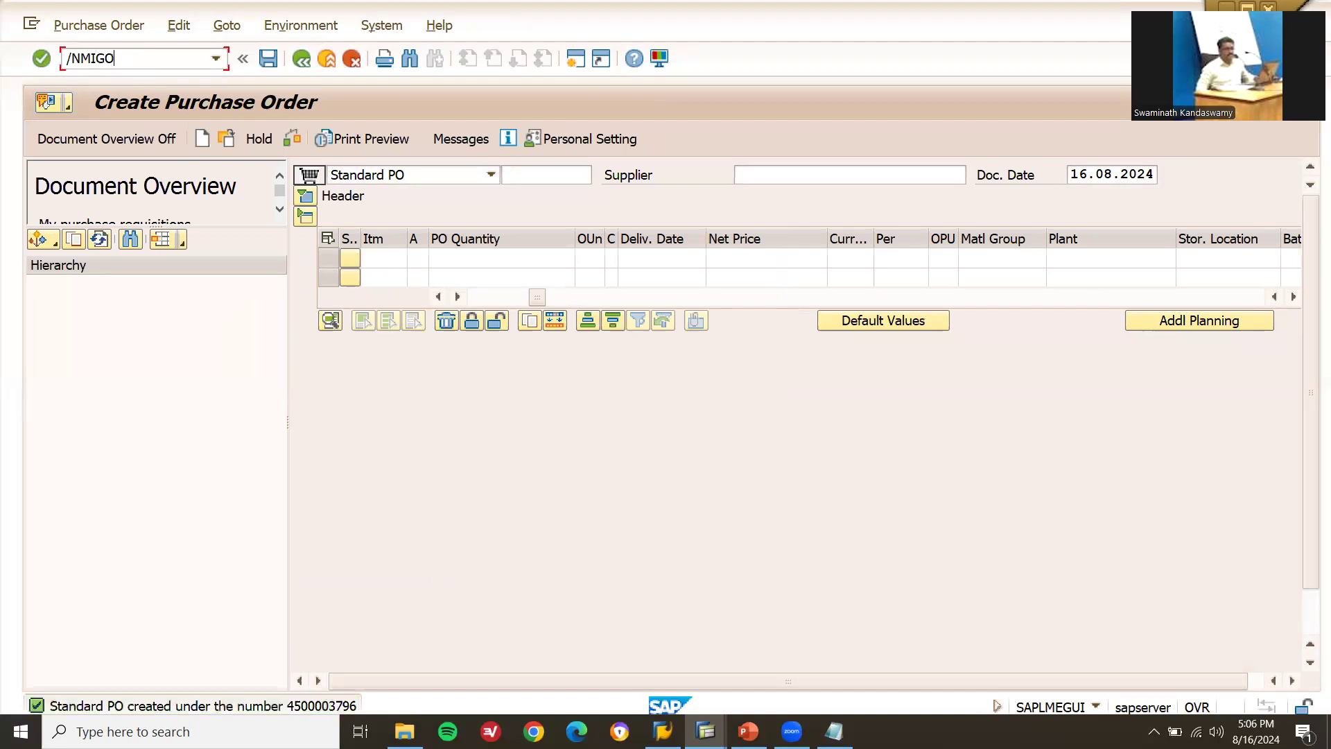
pyautogui.write('/NMIGO')
pyautogui.press('Return')
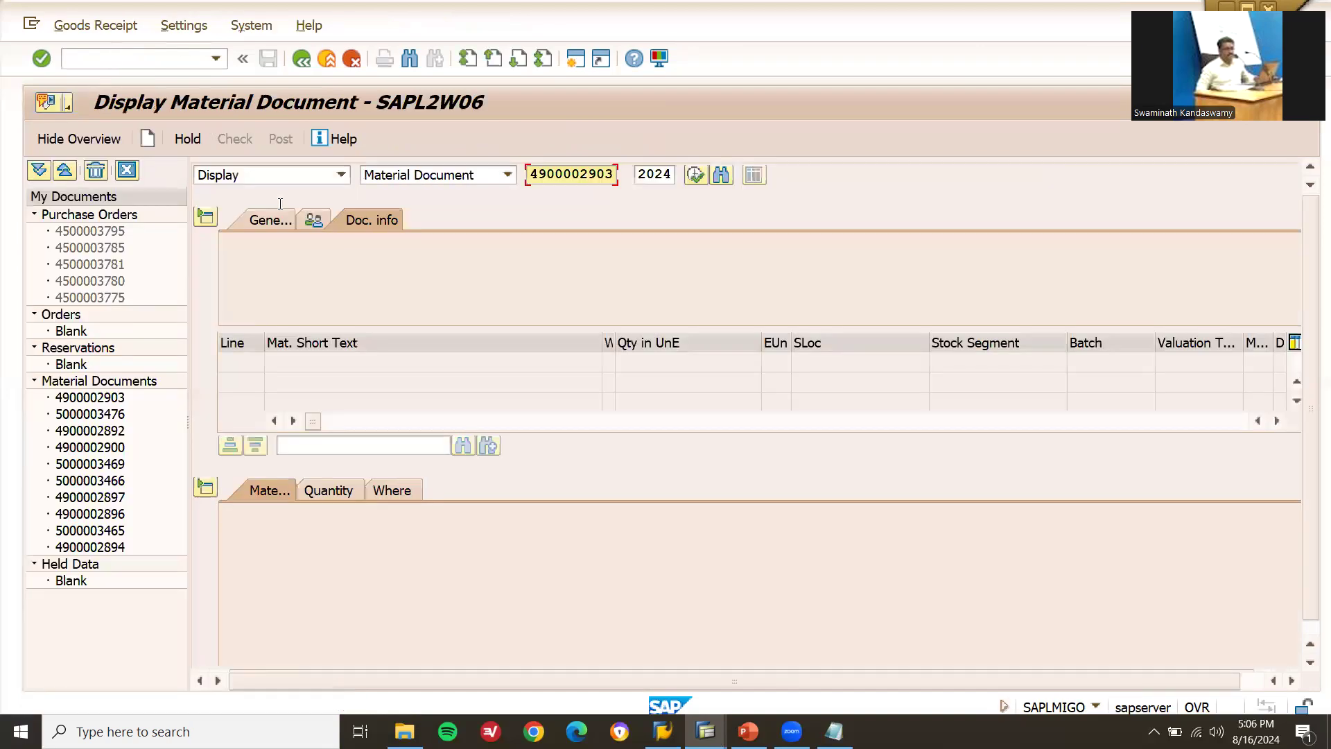
pyautogui.click(283, 184)
pyautogui.click(280, 212)
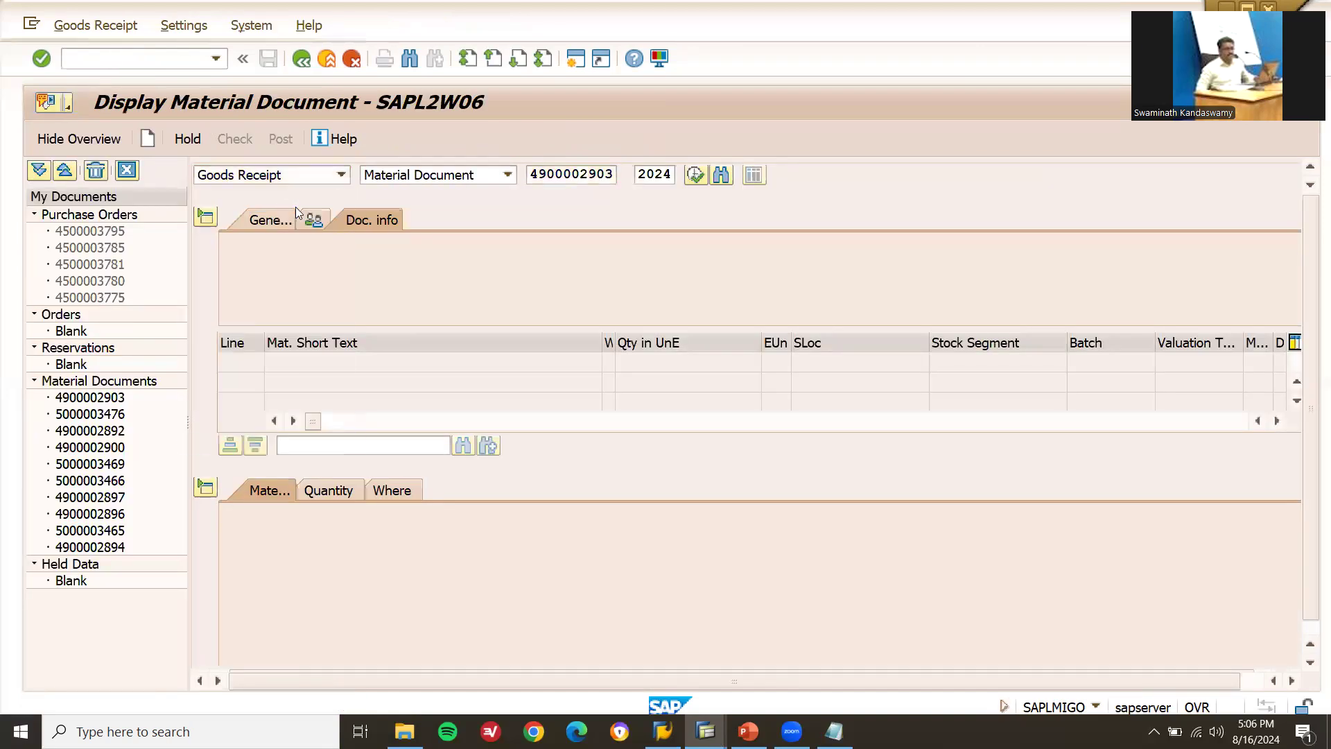
pyautogui.click(491, 178)
pyautogui.click(457, 305)
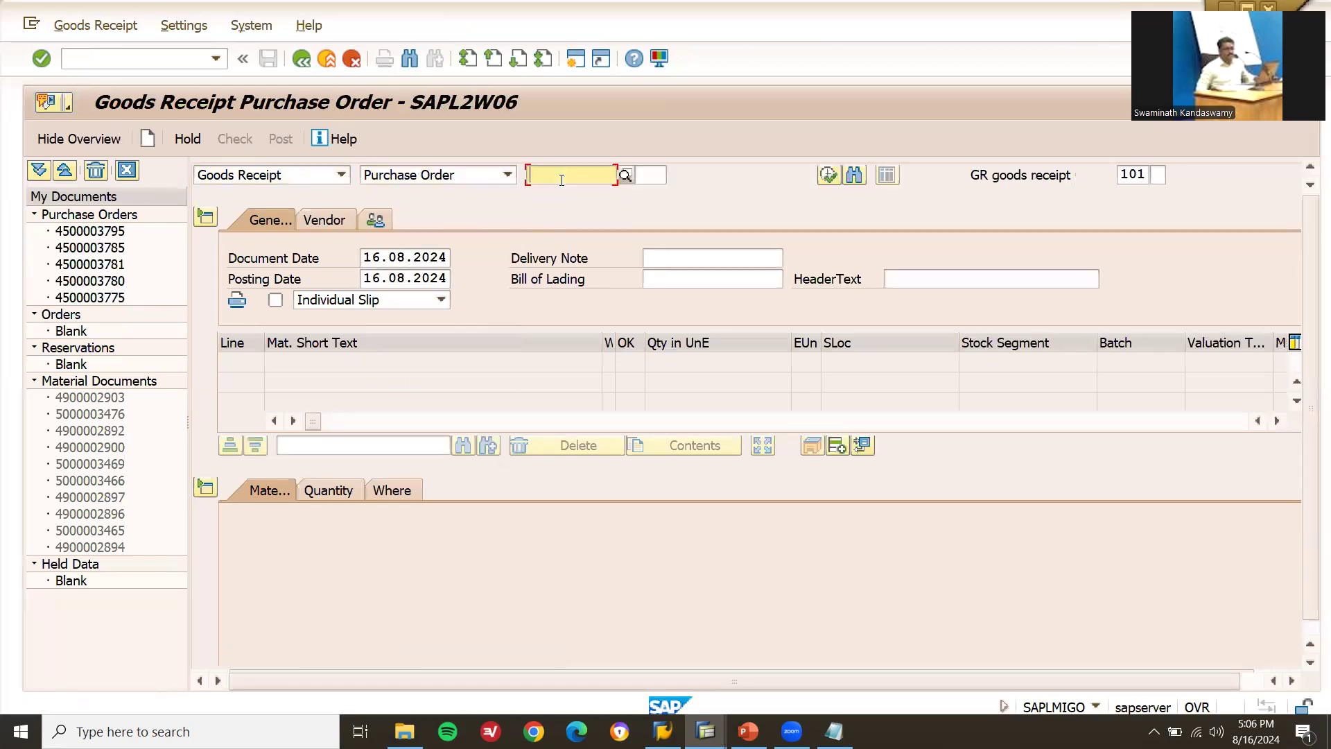
pyautogui.hotkey('ctrl', 'v')
pyautogui.press('Return')
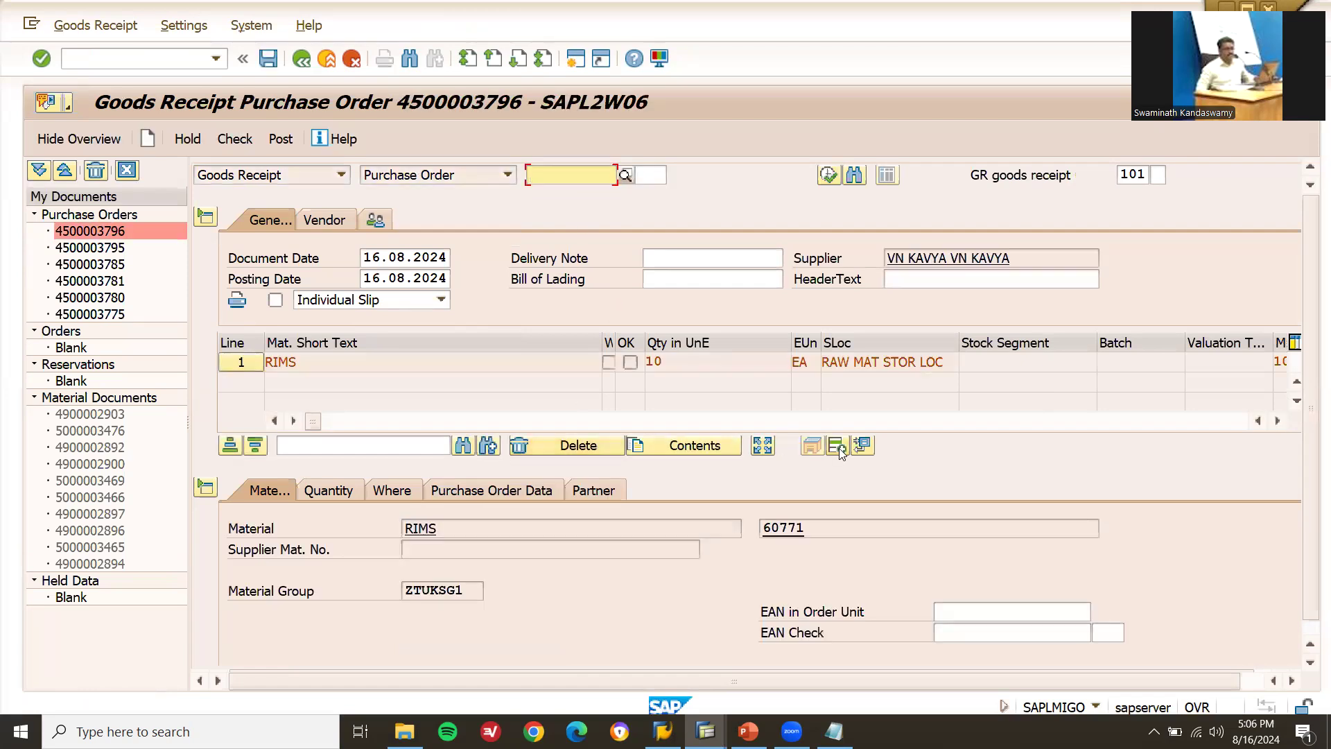
pyautogui.click(630, 362)
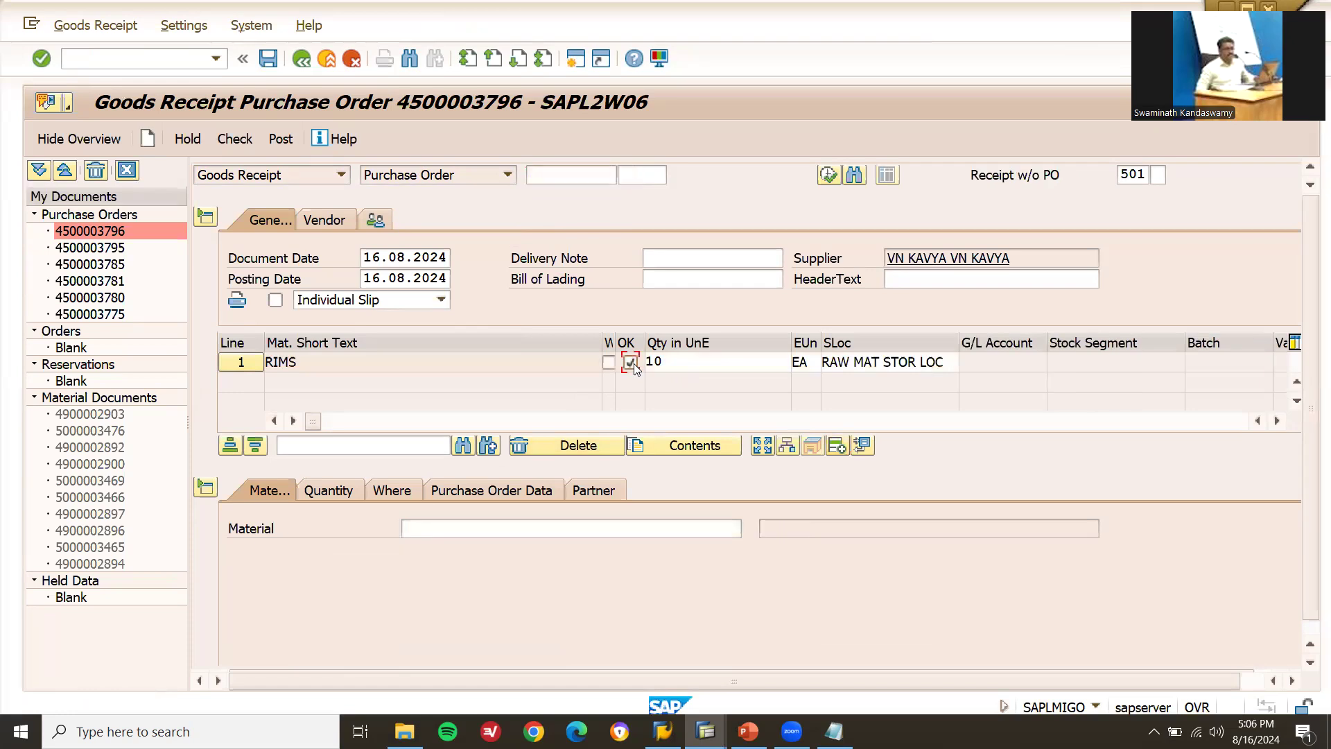
pyautogui.click(280, 139)
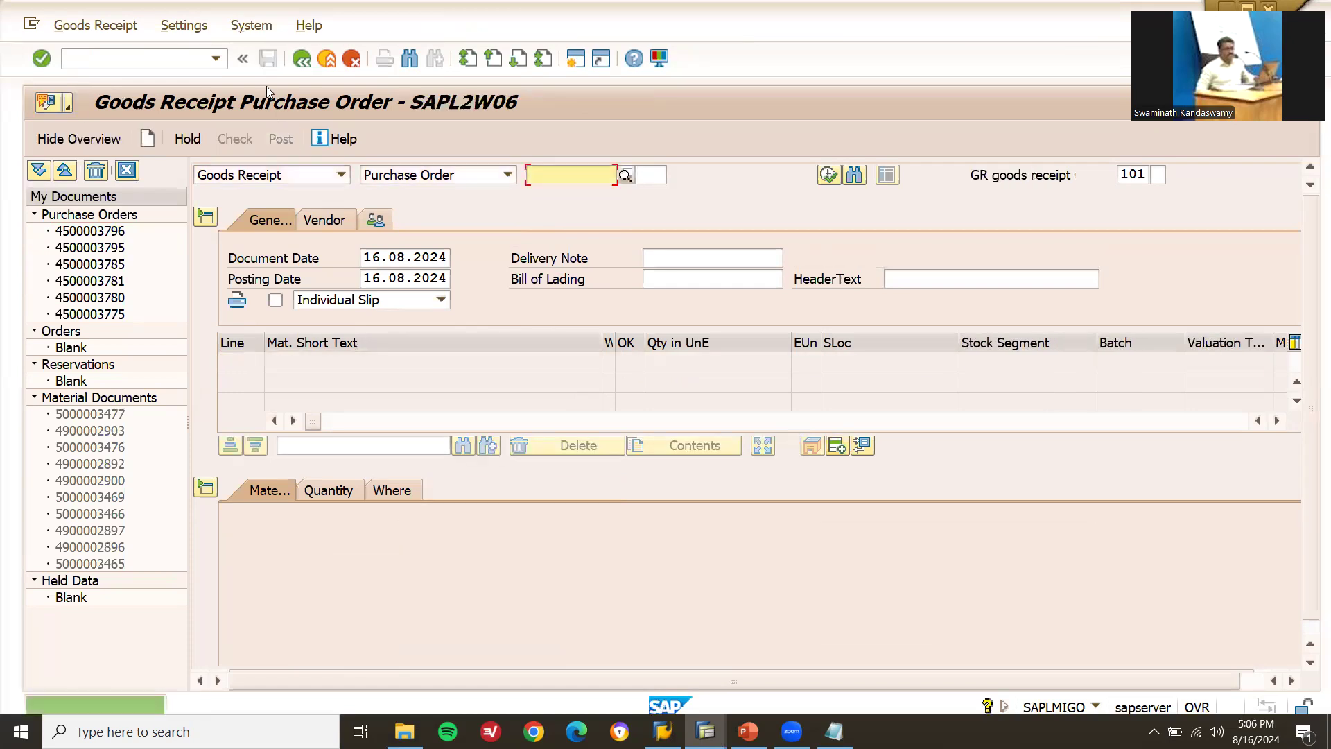
pyautogui.click(268, 182)
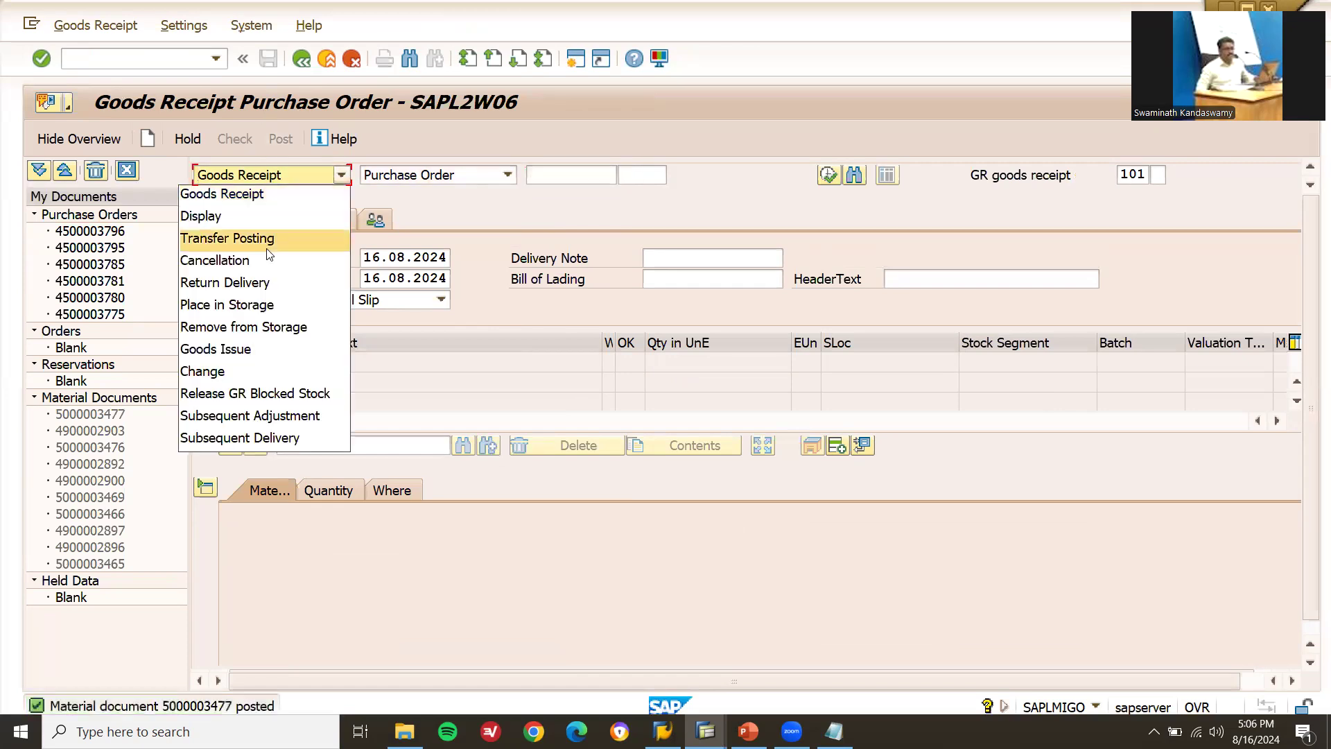
pyautogui.click(267, 217)
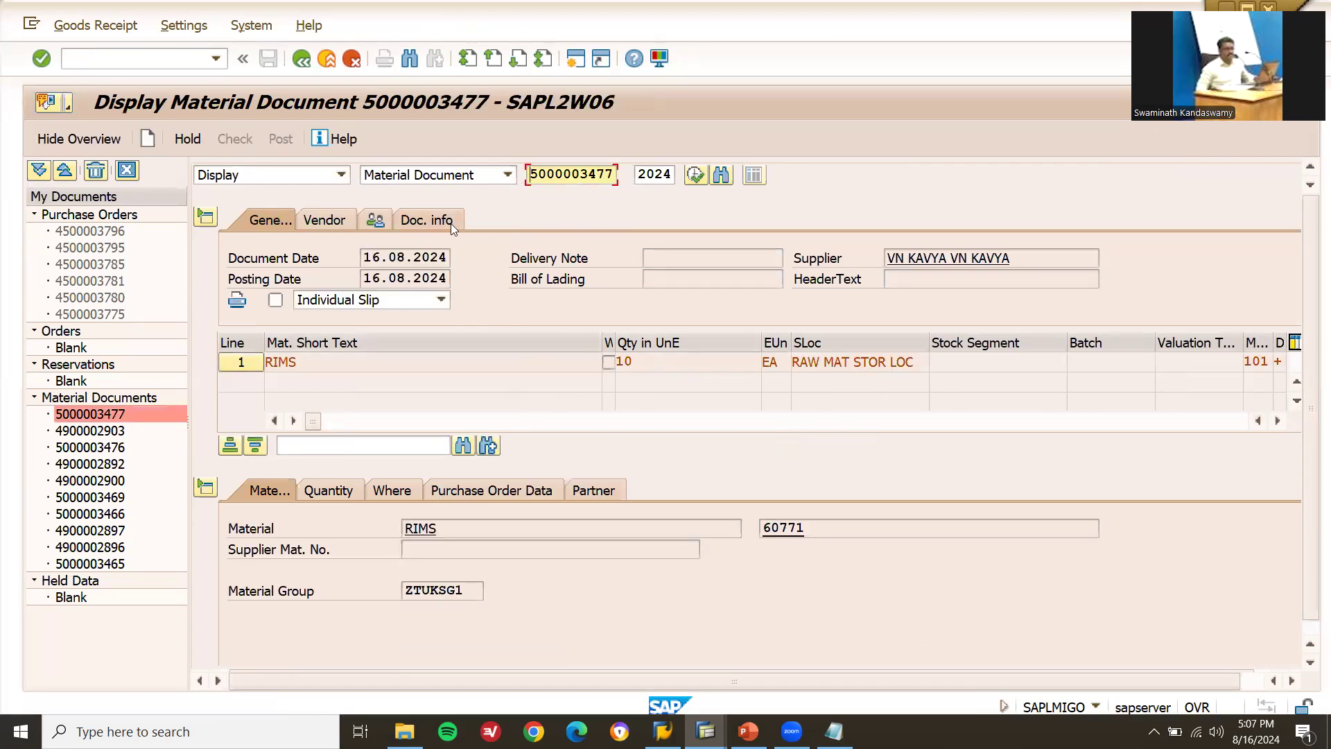
pyautogui.click(450, 223)
pyautogui.click(940, 256)
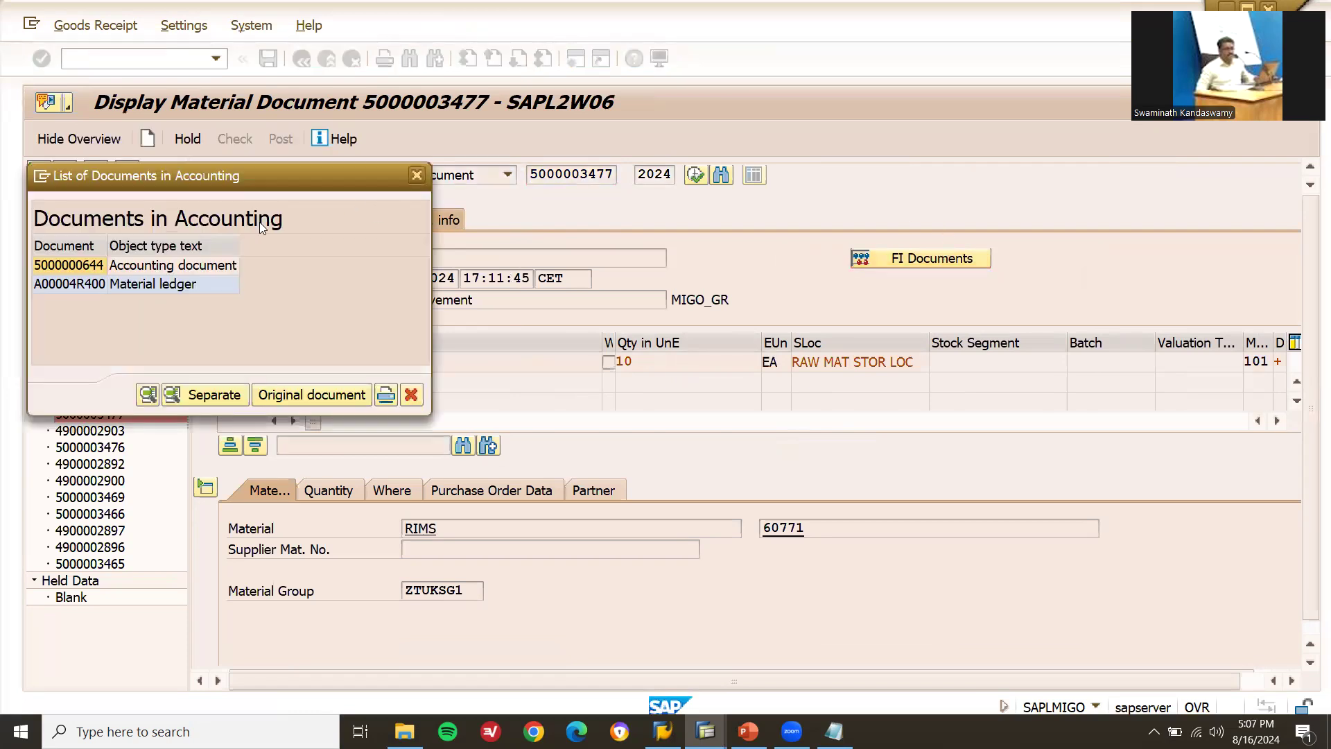
pyautogui.click(200, 269)
pyautogui.doubleClick(198, 266)
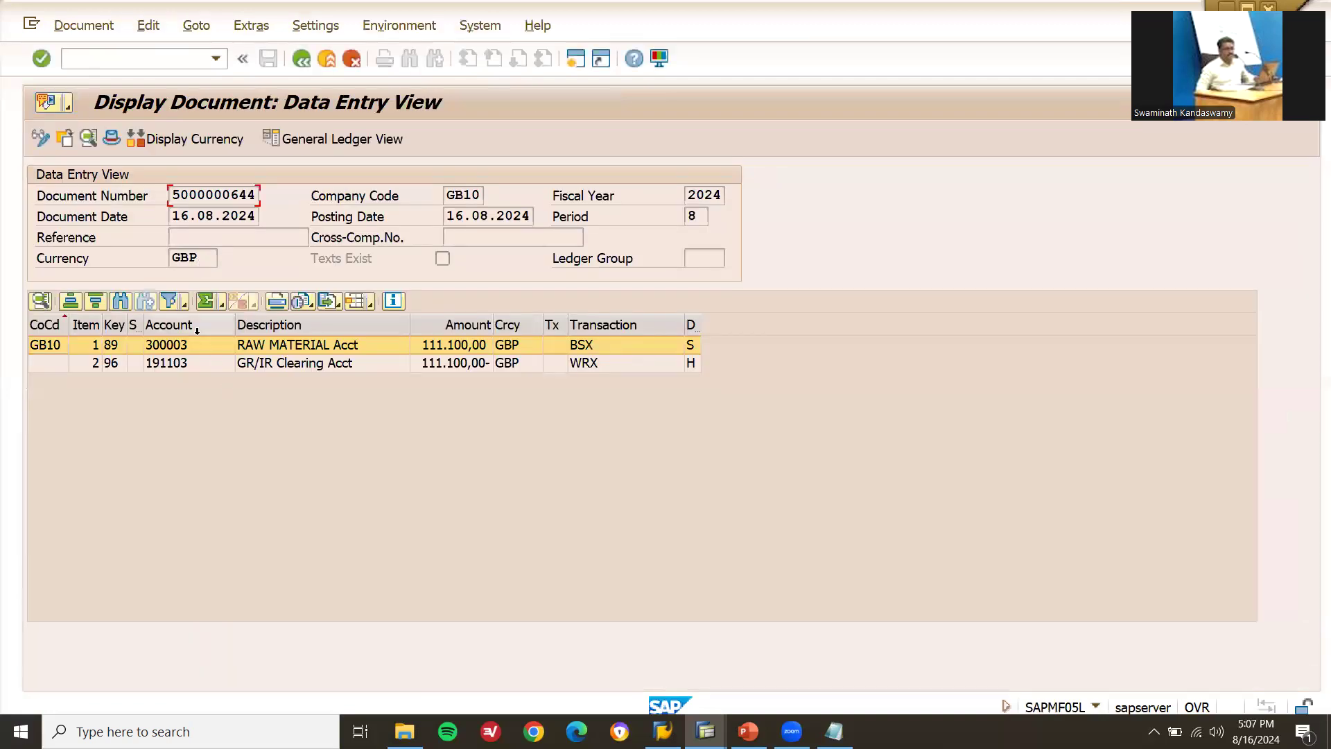
pyautogui.click(188, 348)
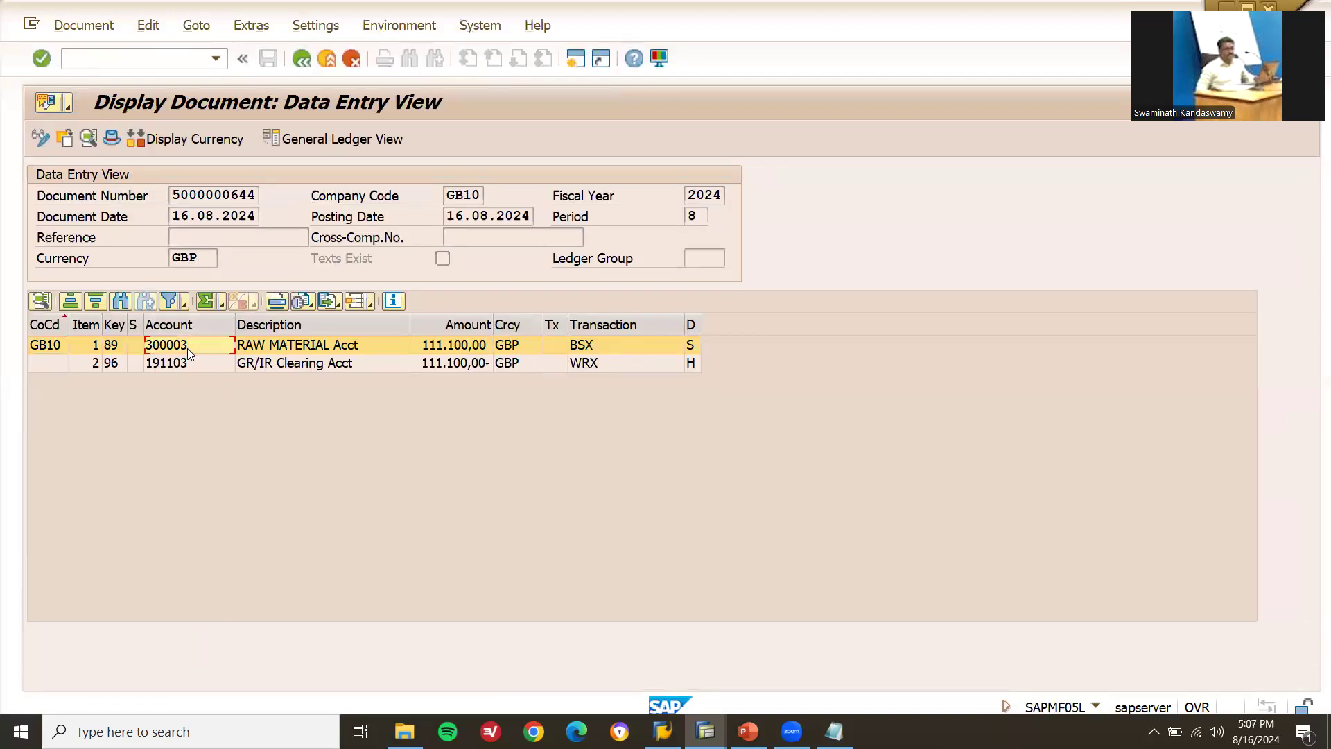
pyautogui.moveTo(235, 323); pyautogui.dragTo(318, 324)
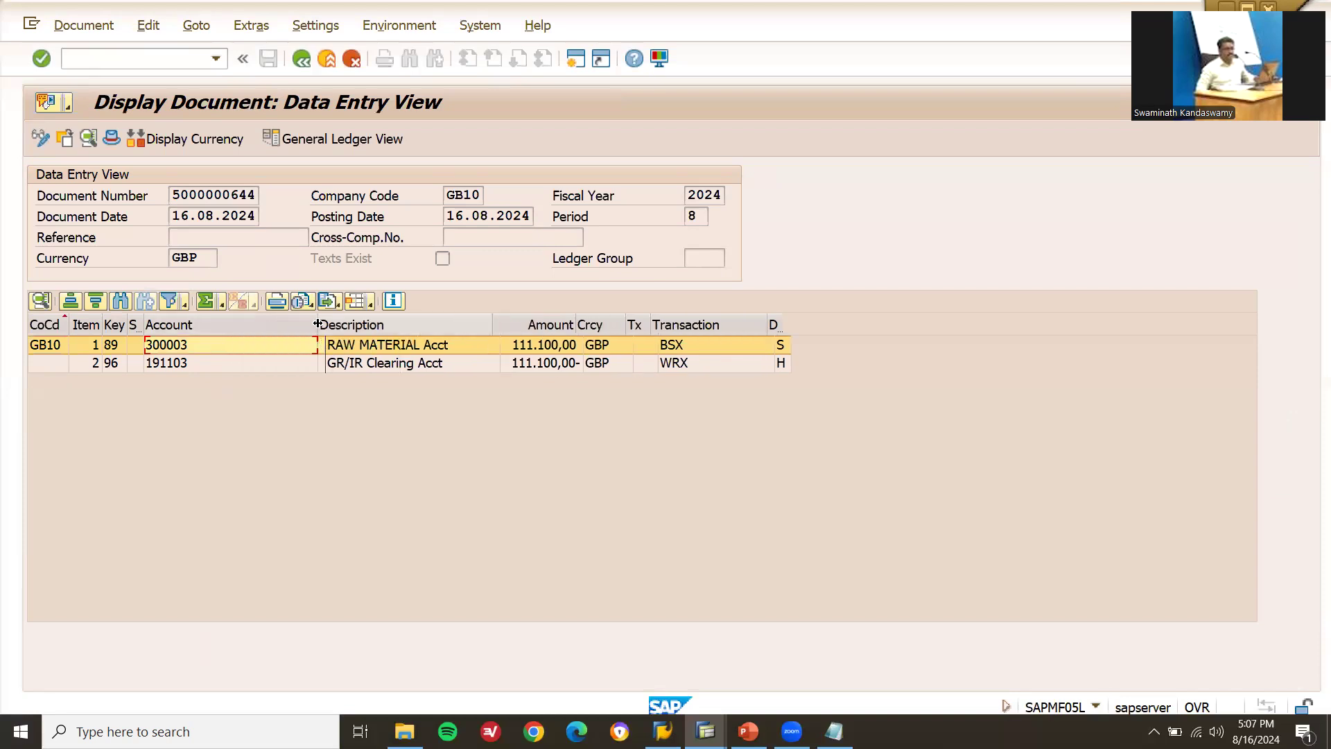
pyautogui.doubleClick(192, 363)
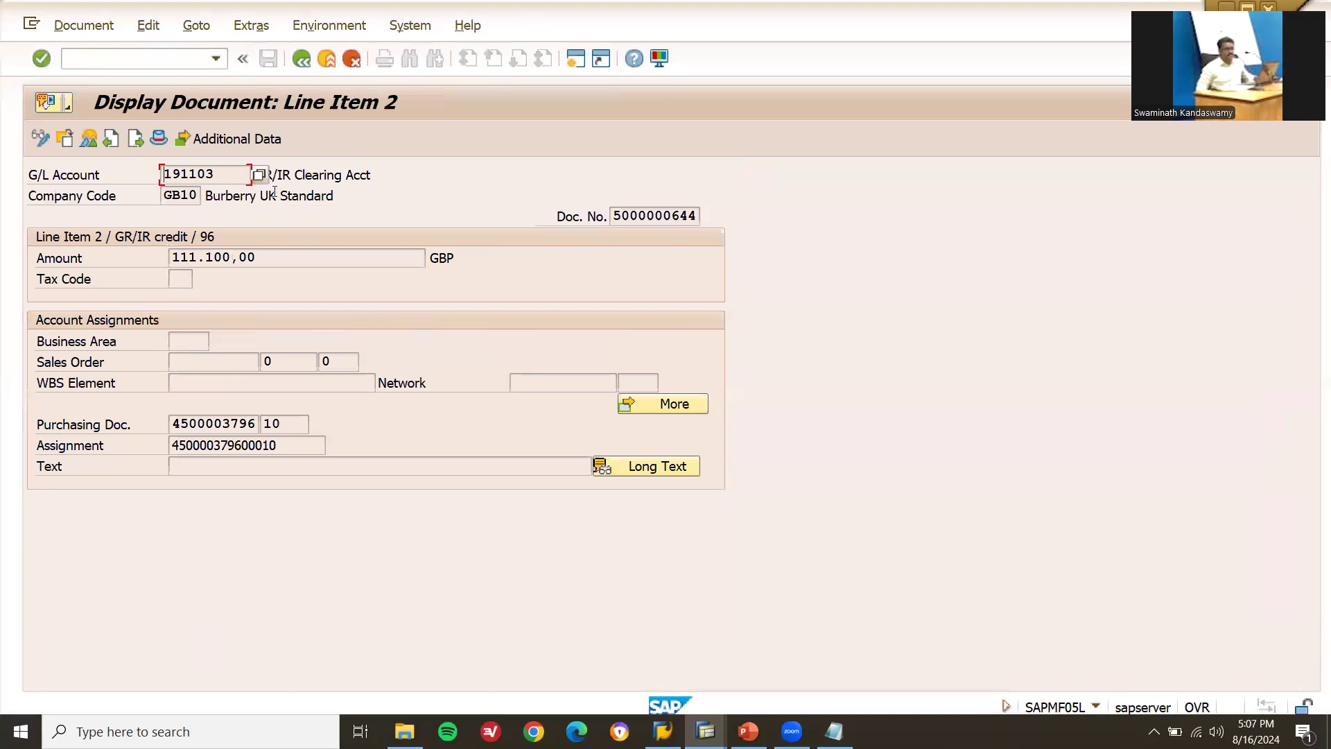
pyautogui.moveTo(163, 174); pyautogui.dragTo(248, 172)
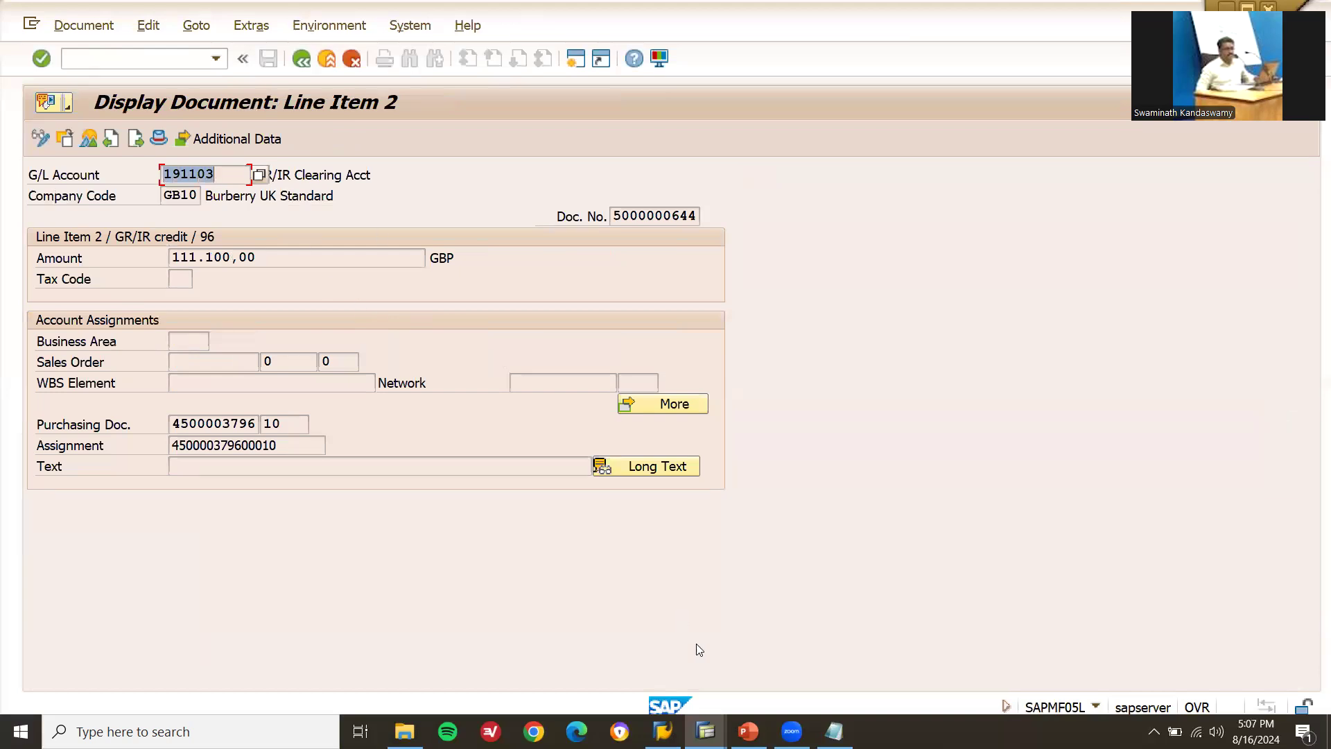
# Step: Turn off Notepad word wrap, select 191103 in the notes, and move the window aside
pyautogui.click(834, 731)
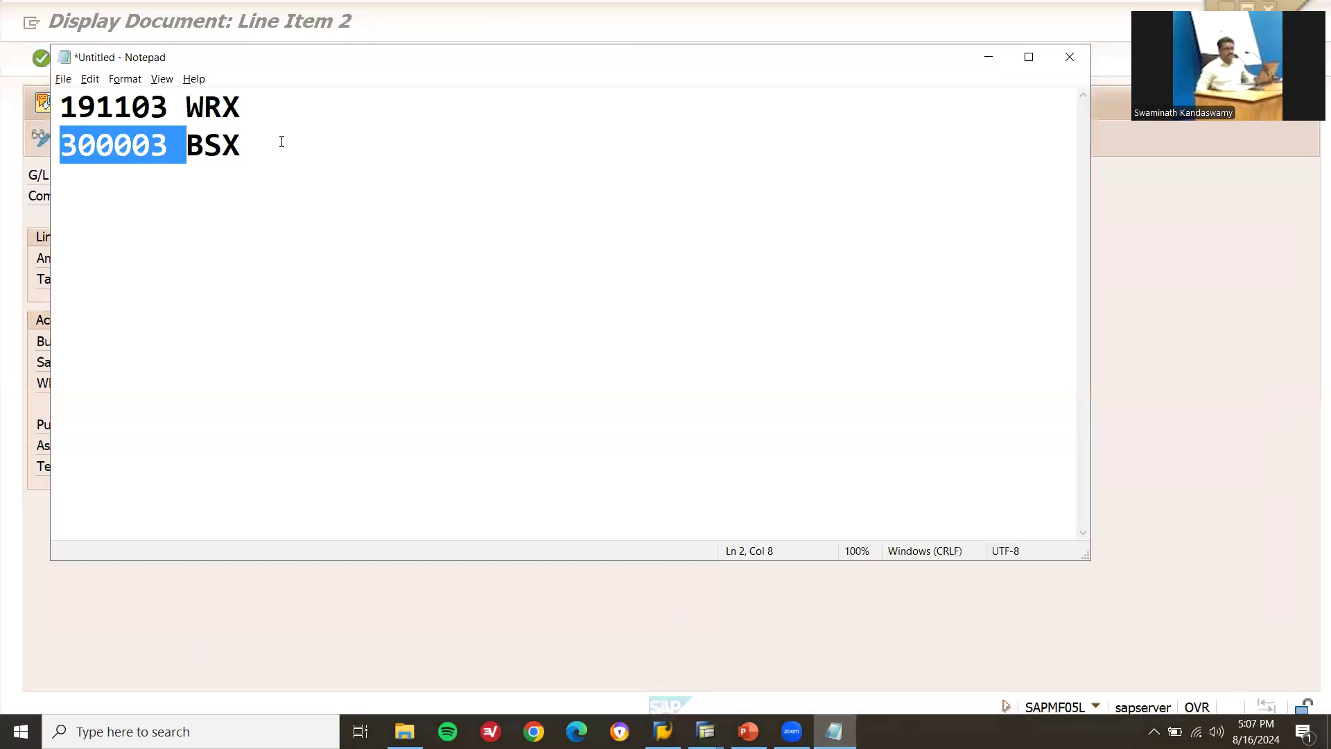
pyautogui.click(125, 78)
pyautogui.click(103, 96)
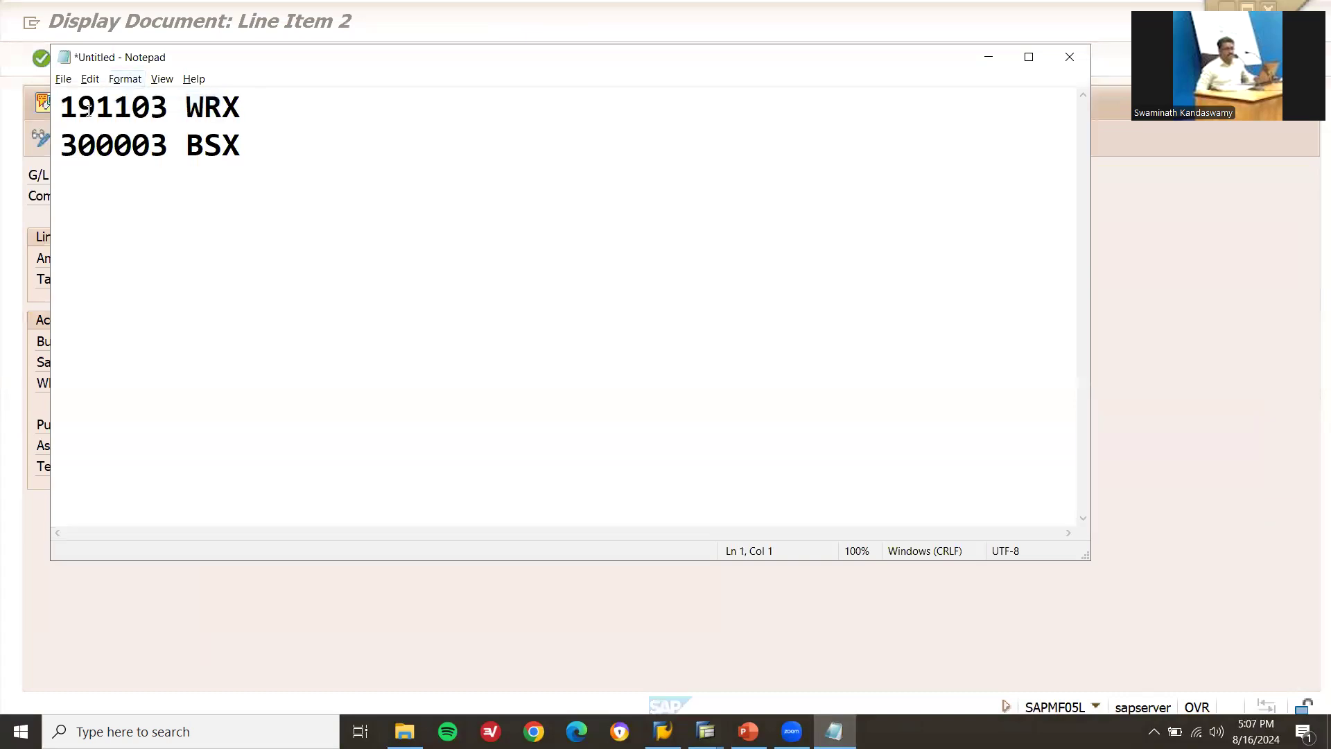
pyautogui.doubleClick(89, 110)
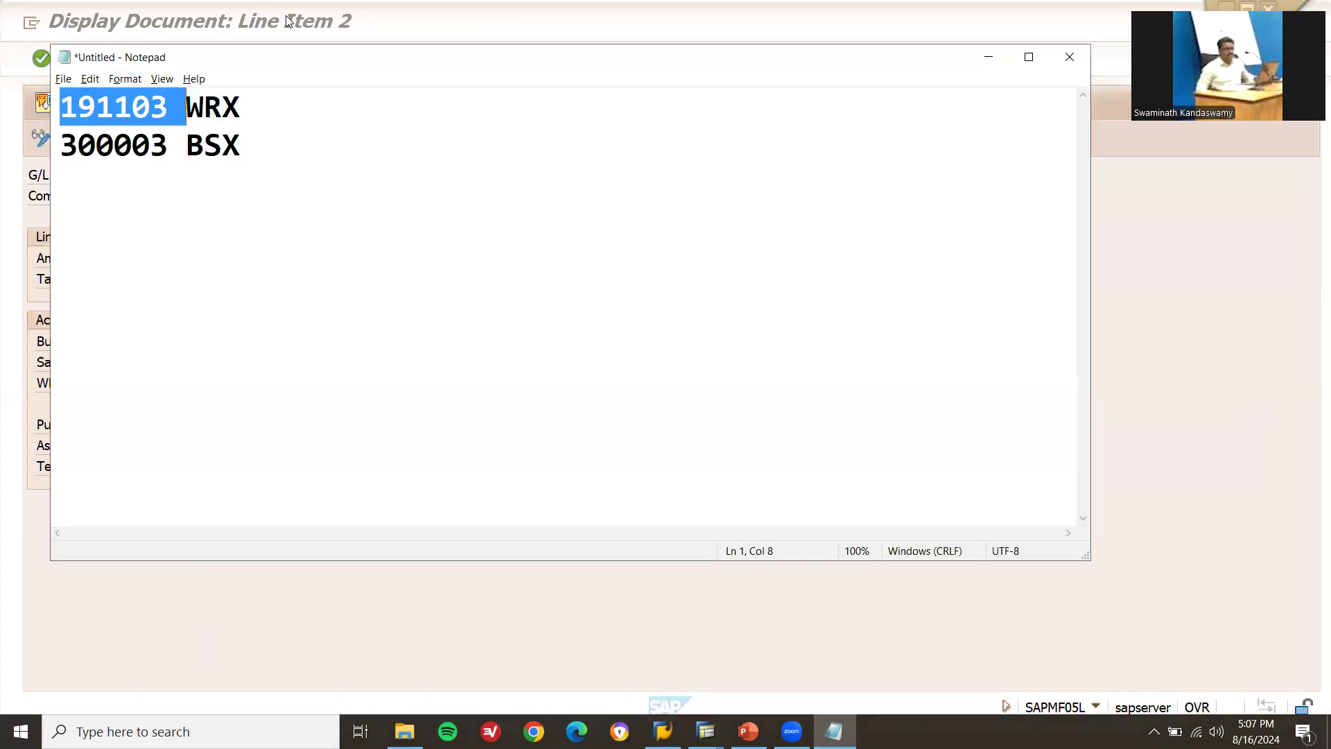
pyautogui.moveTo(267, 54); pyautogui.dragTo(534, 283)
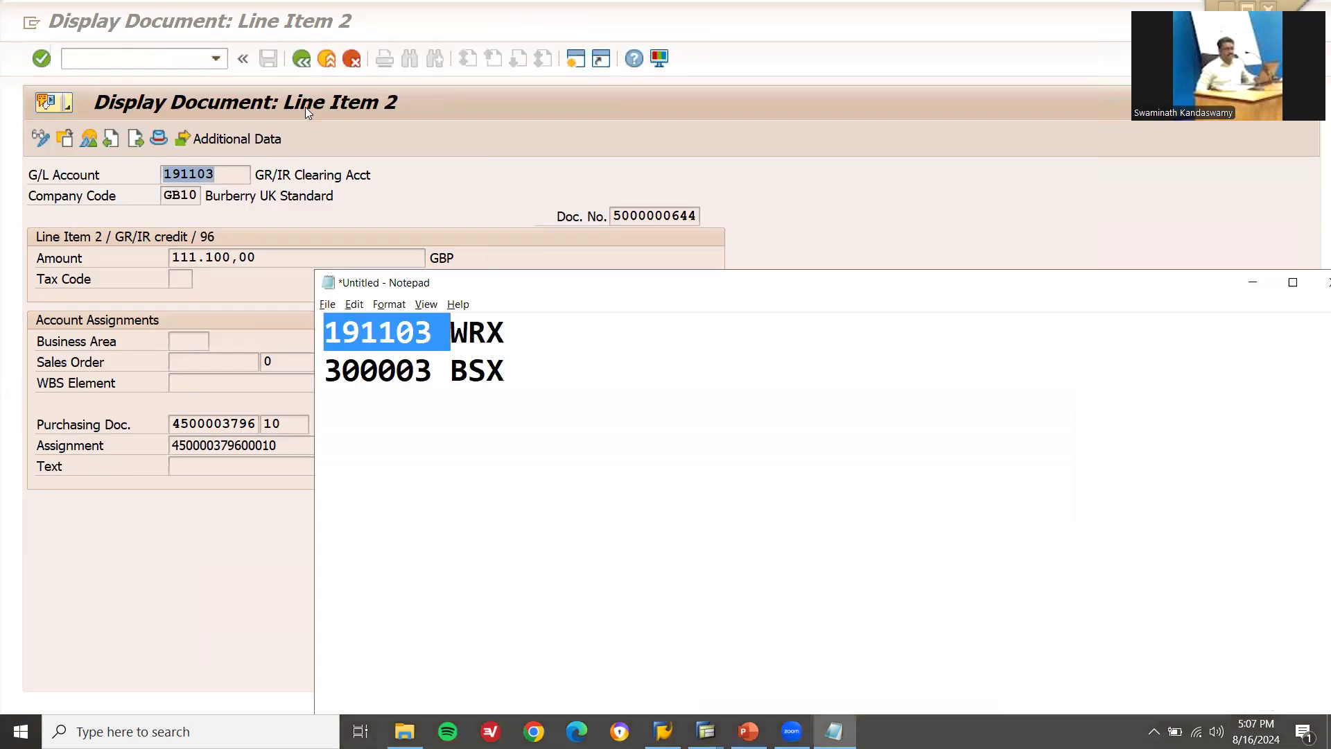
pyautogui.click(303, 72)
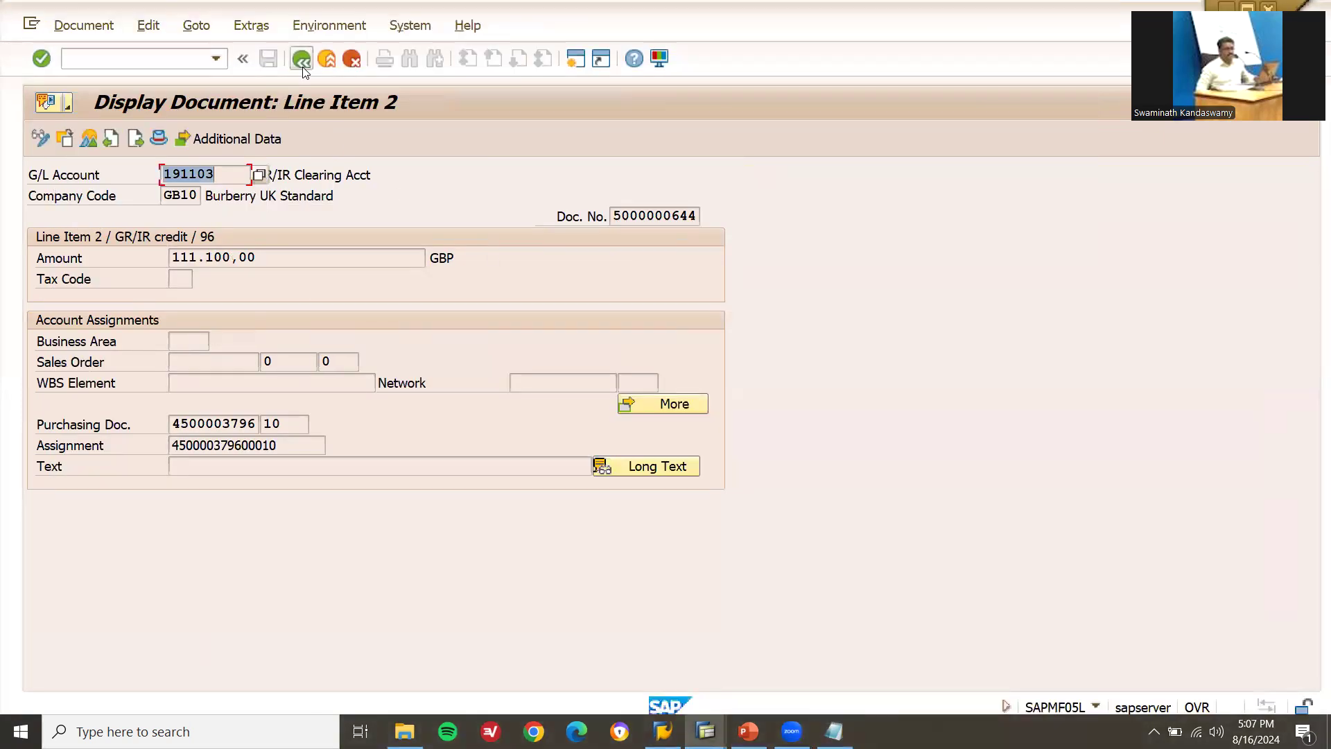
# Step: Open line item 1 to confirm account 300003 is debited
pyautogui.click(303, 68)
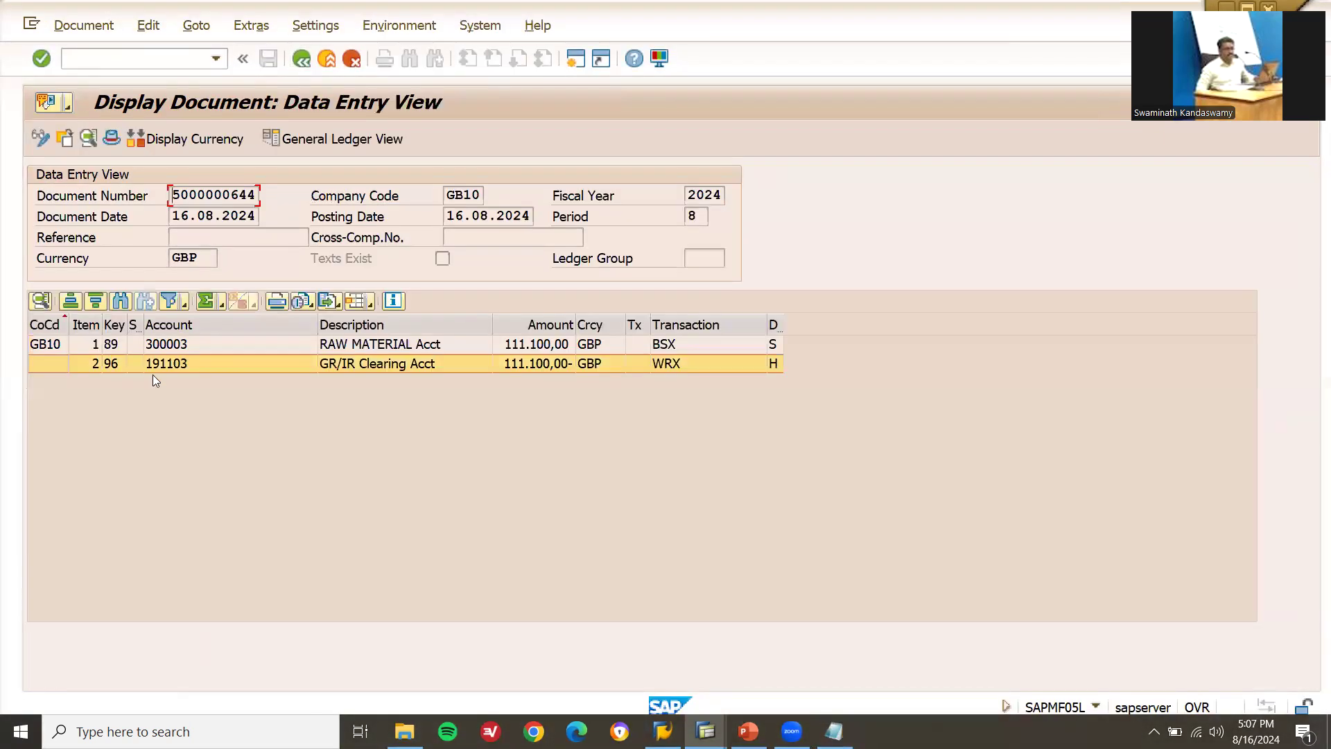
pyautogui.doubleClick(176, 344)
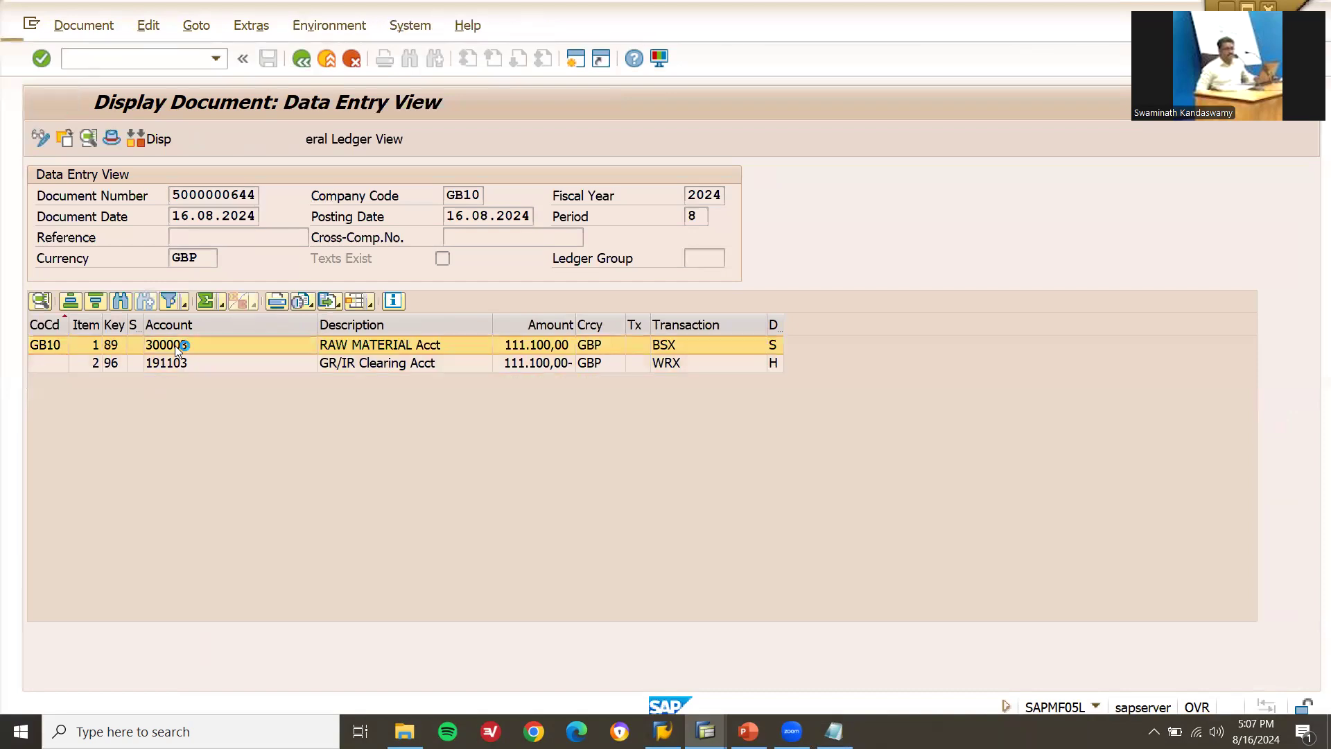
pyautogui.hotkey('shift', 'Right')
pyautogui.hotkey('shift', 'Right')
pyautogui.hotkey('shift', 'Right')
pyautogui.hotkey('shift', 'Right')
pyautogui.hotkey('shift', 'Right')
pyautogui.hotkey('shift', 'Right')
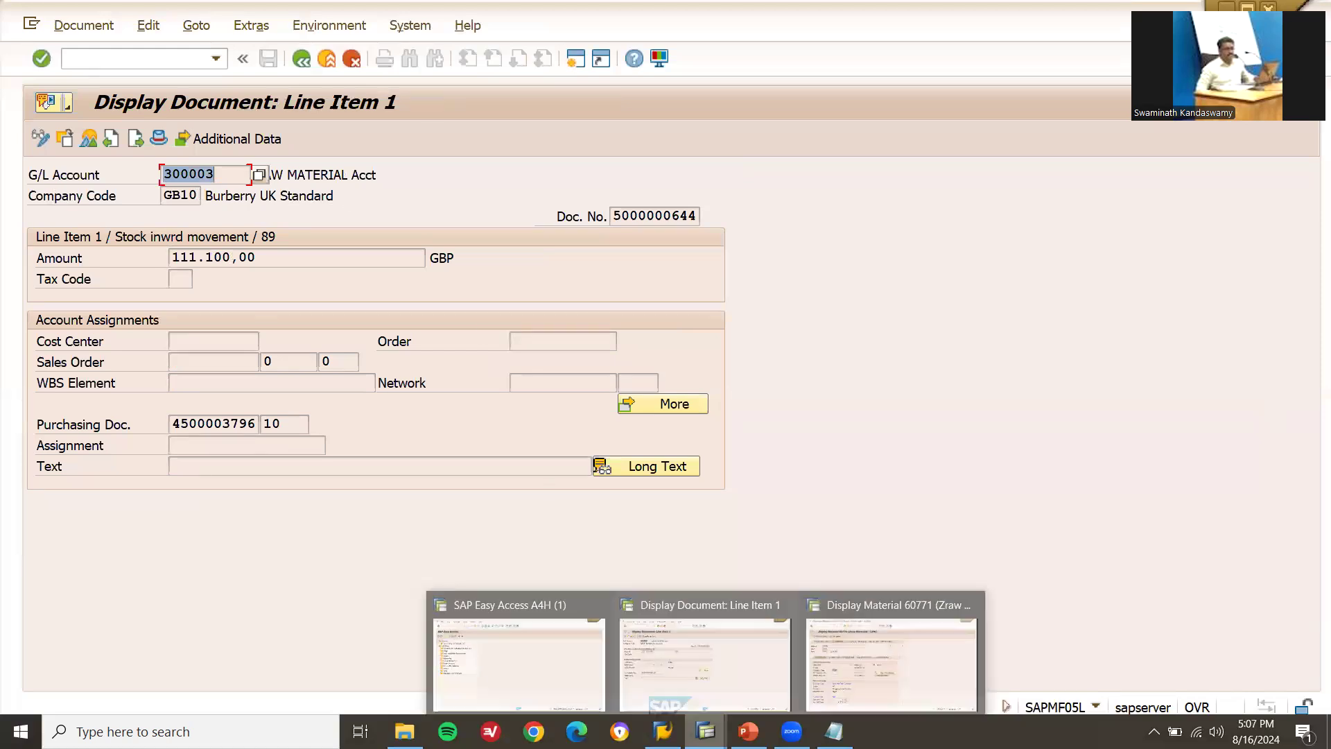
pyautogui.moveTo(743, 724)
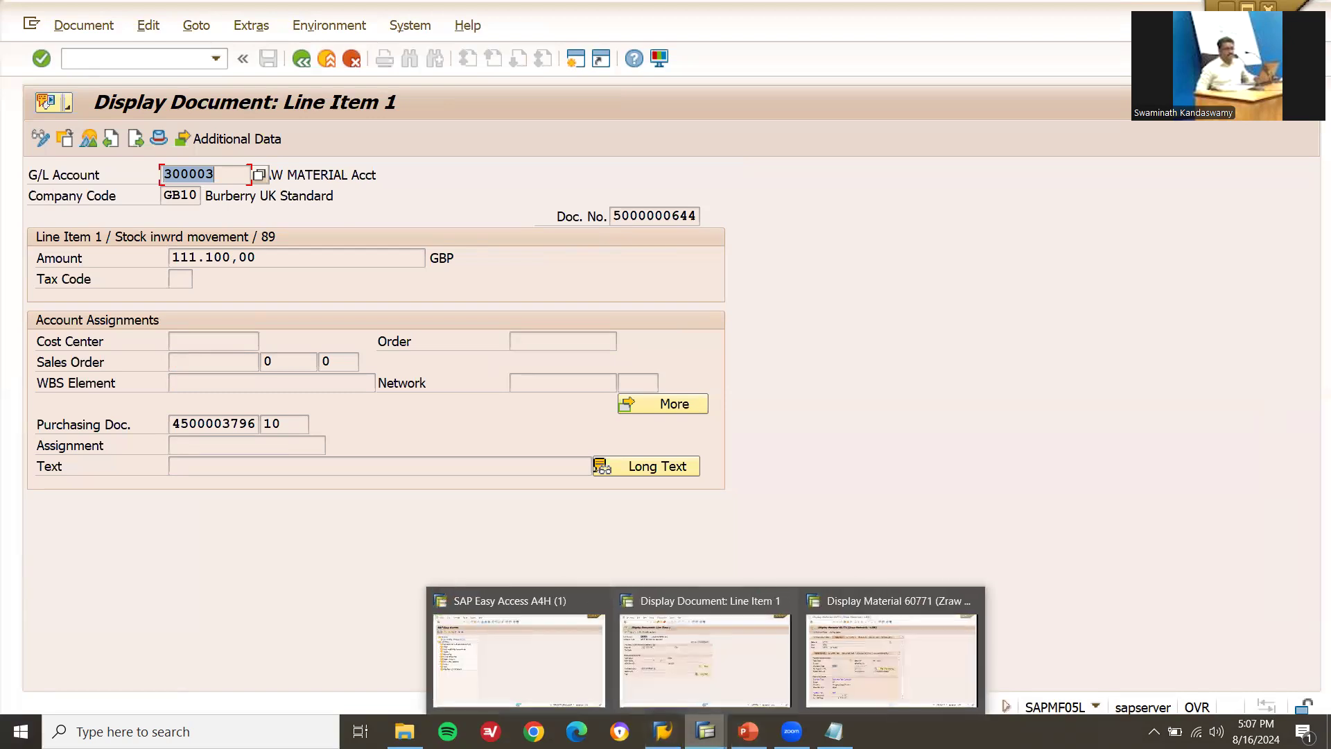
pyautogui.click(700, 662)
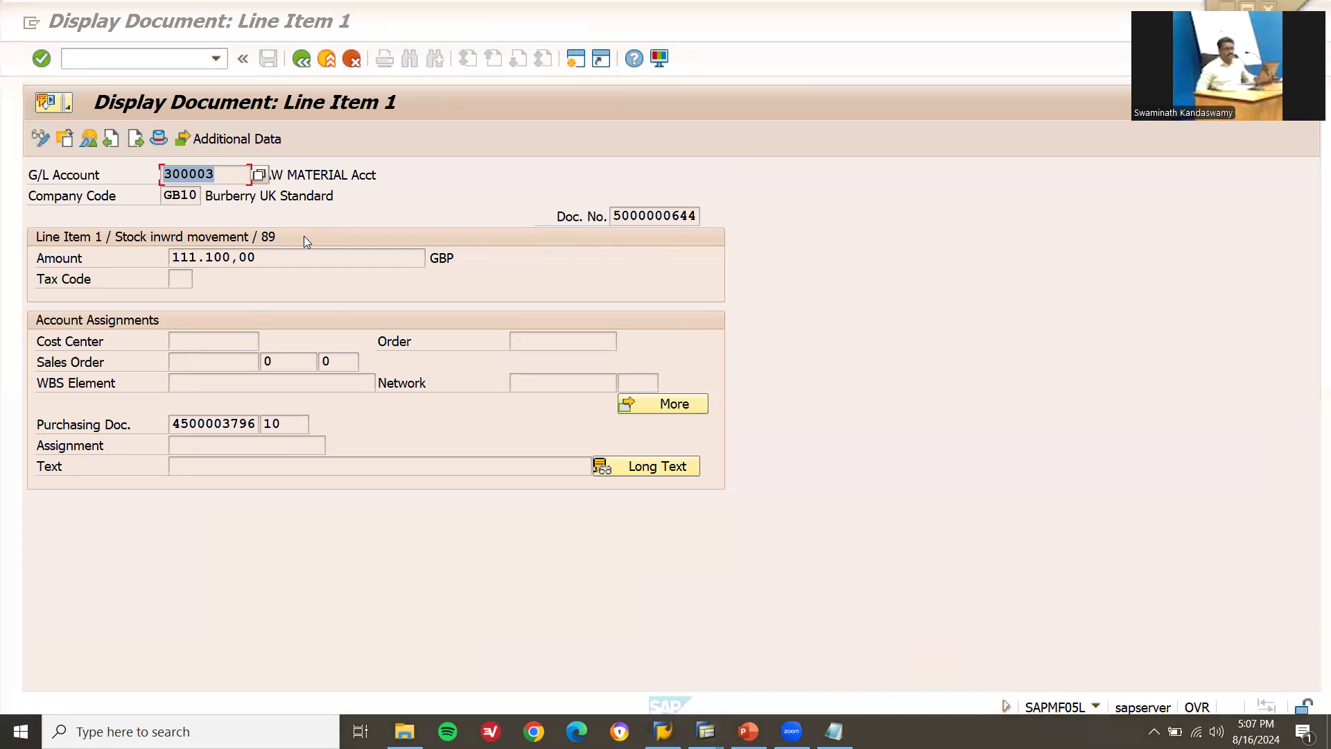
# Step: Go back and run /NOBYC to open the automatic postings procedures
pyautogui.press('F3')
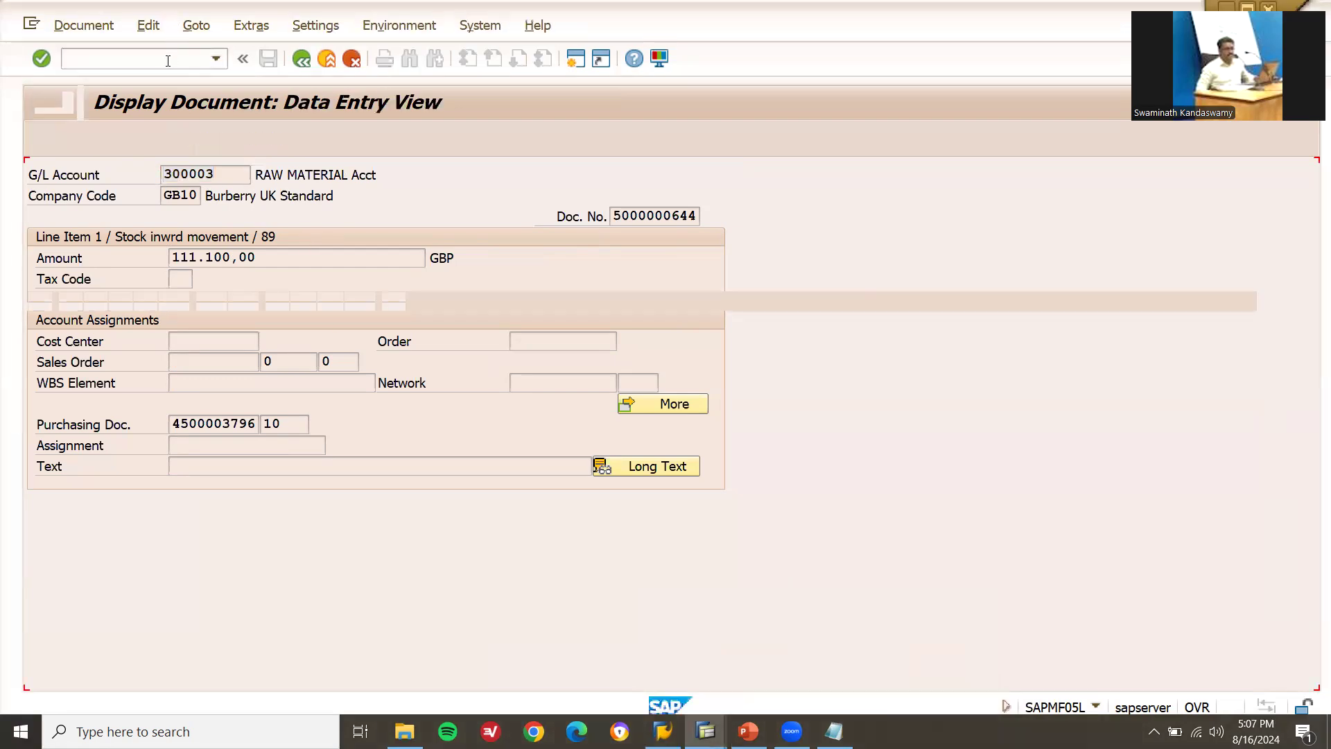
pyautogui.click(168, 61)
pyautogui.write('/NO')
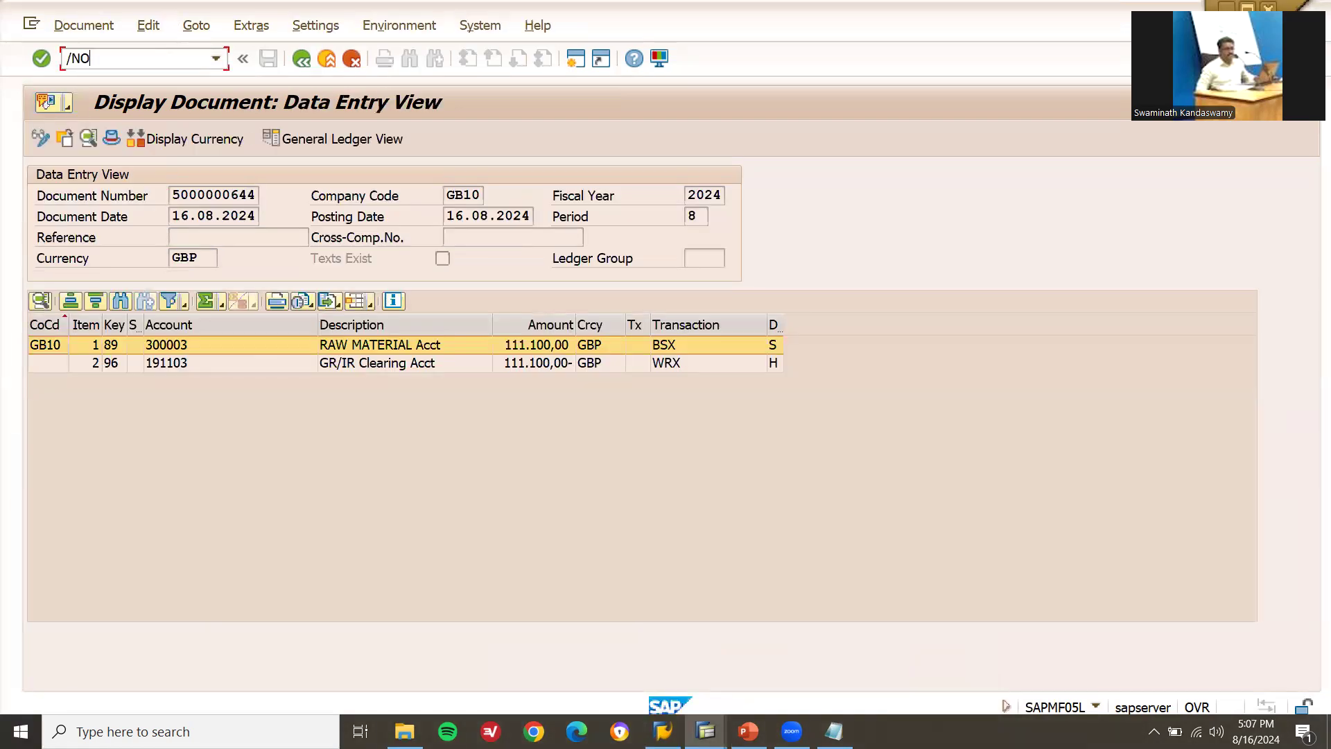
pyautogui.write('BYC')
pyautogui.press('Return')
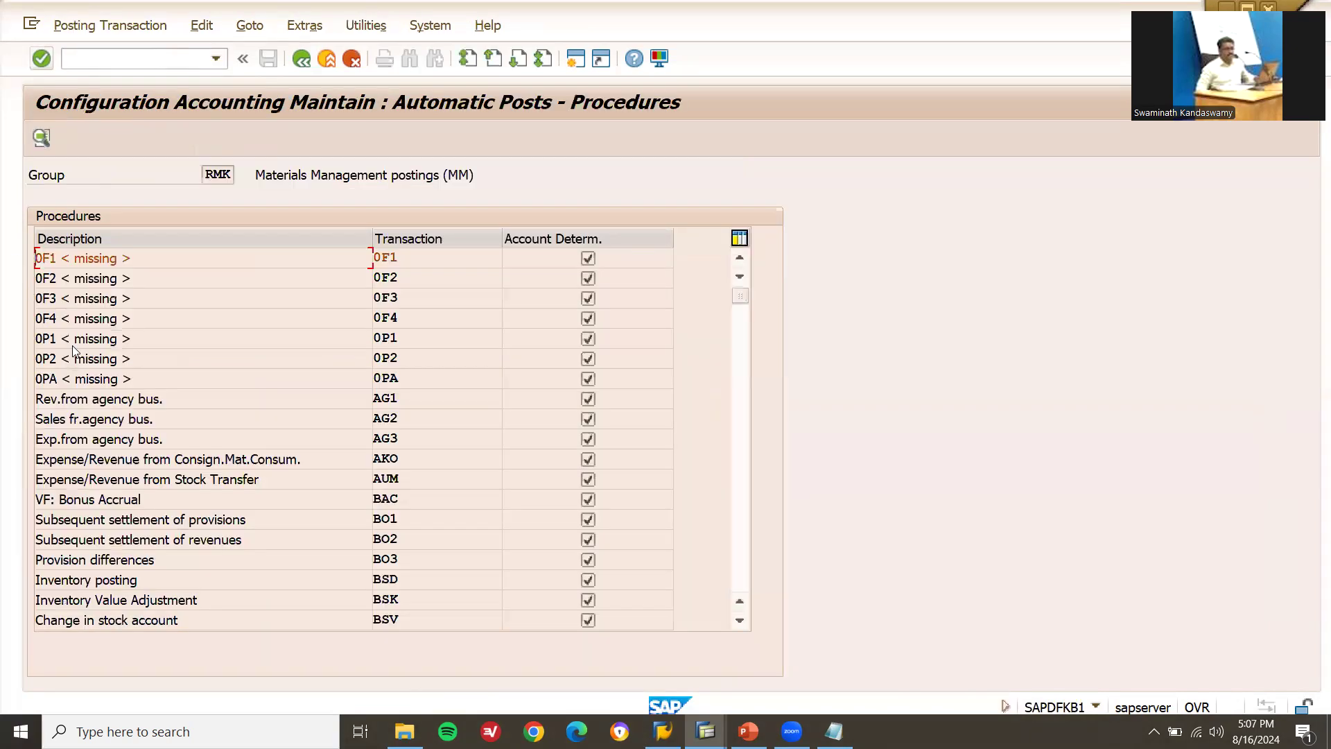